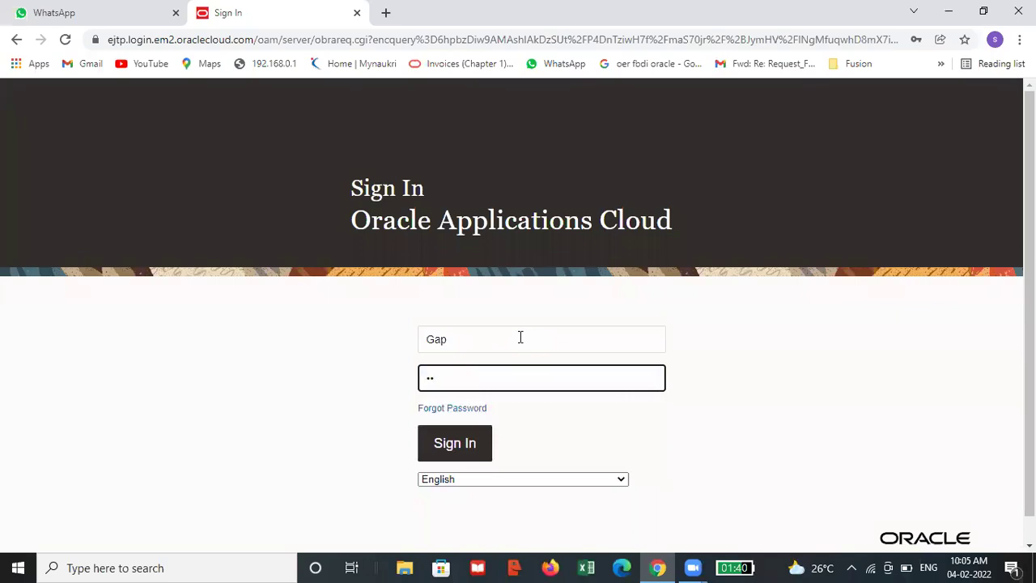
# - Enter the account password to sign in and open the Setup and Maintenance area
pyautogui.write('••')
pyautogui.click(460, 440)
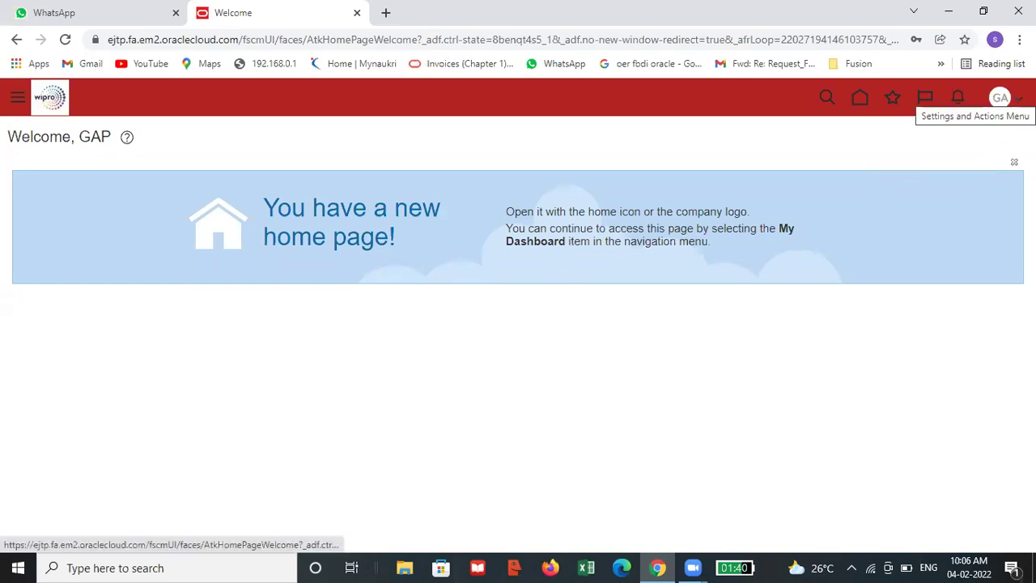
pyautogui.click(1000, 97)
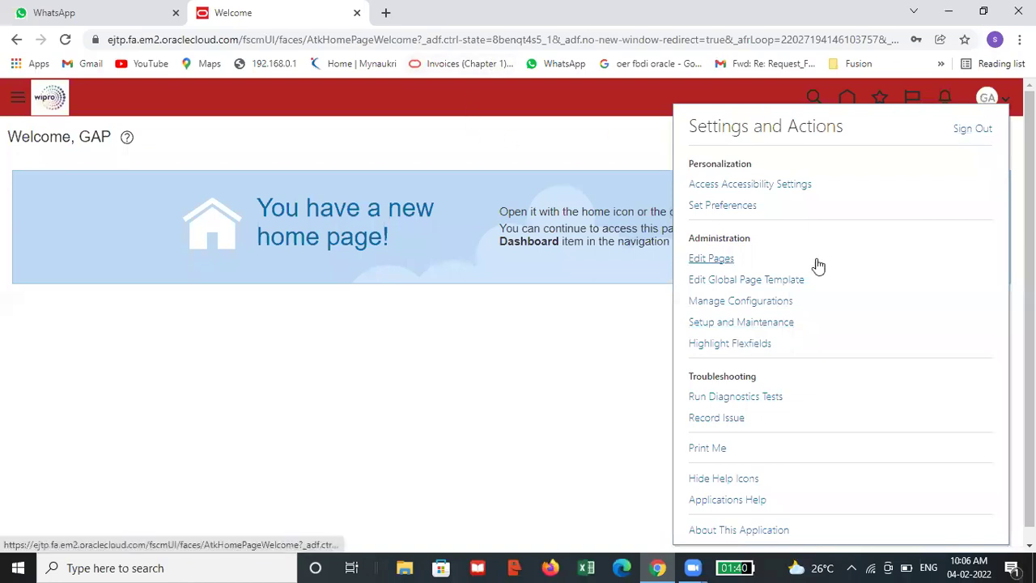
pyautogui.click(779, 323)
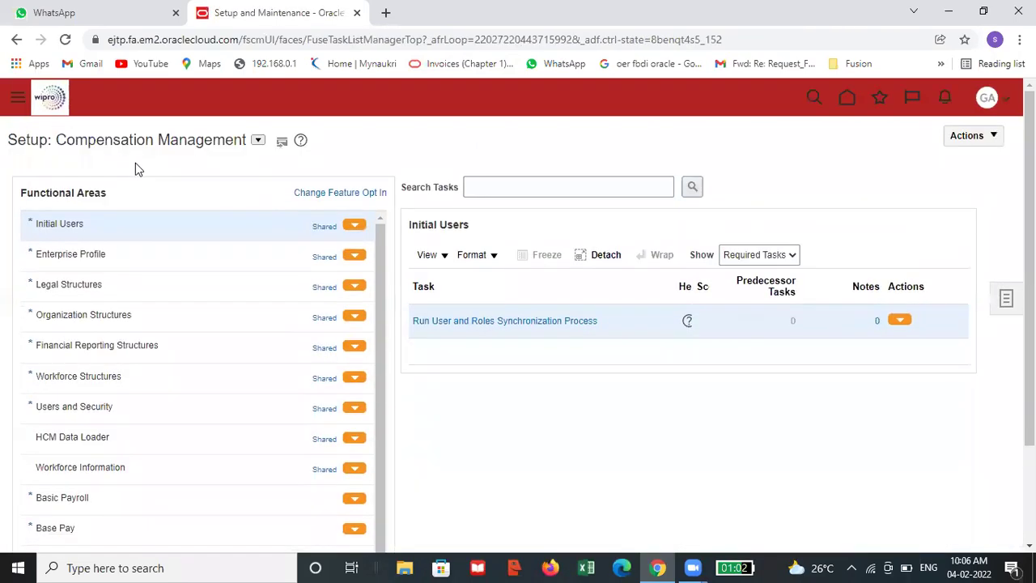
# - Switch the setup to Financials and open the Manage Legal Addresses task of Legal Structures
pyautogui.click(257, 141)
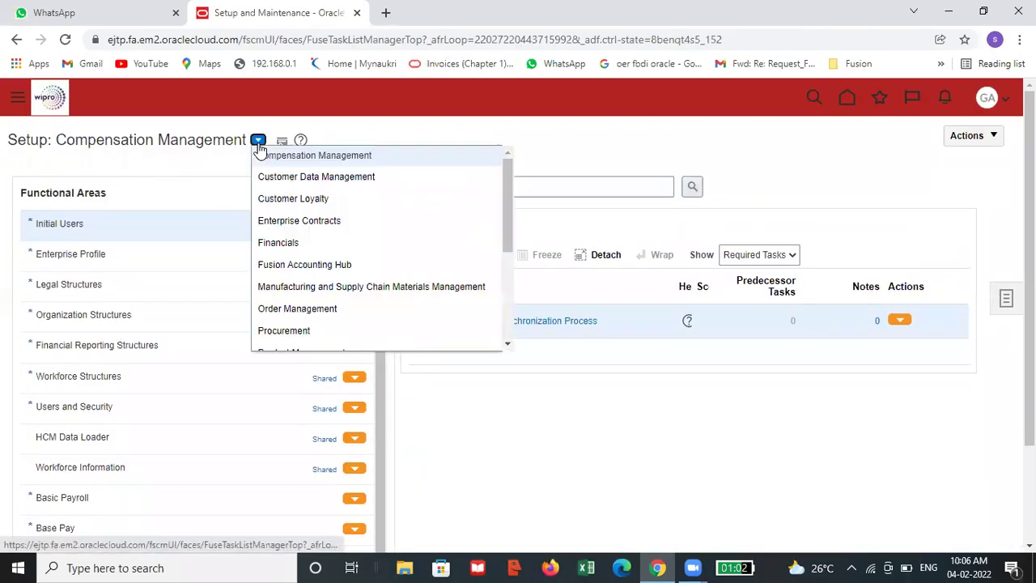
pyautogui.click(290, 242)
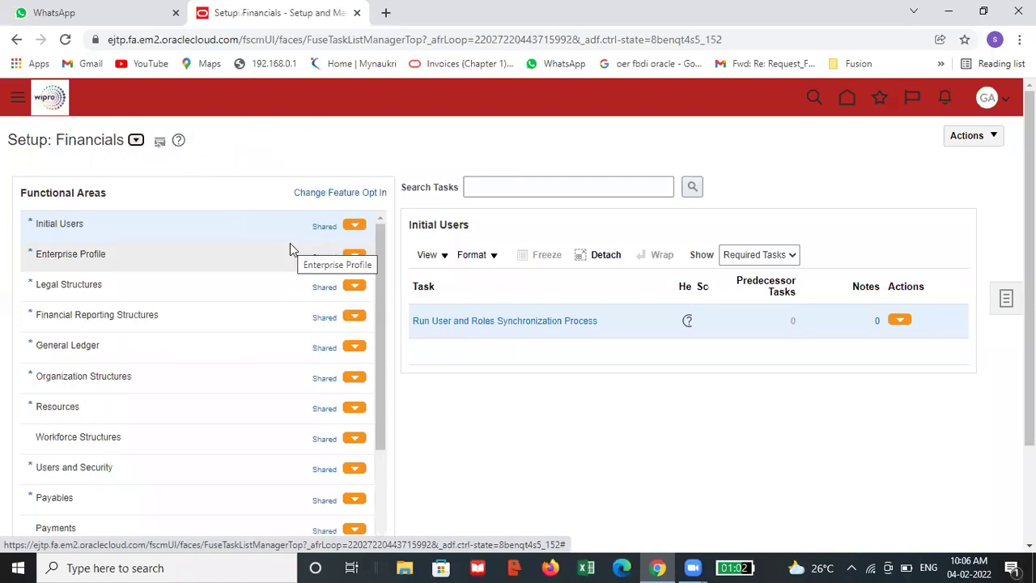
pyautogui.click(60, 281)
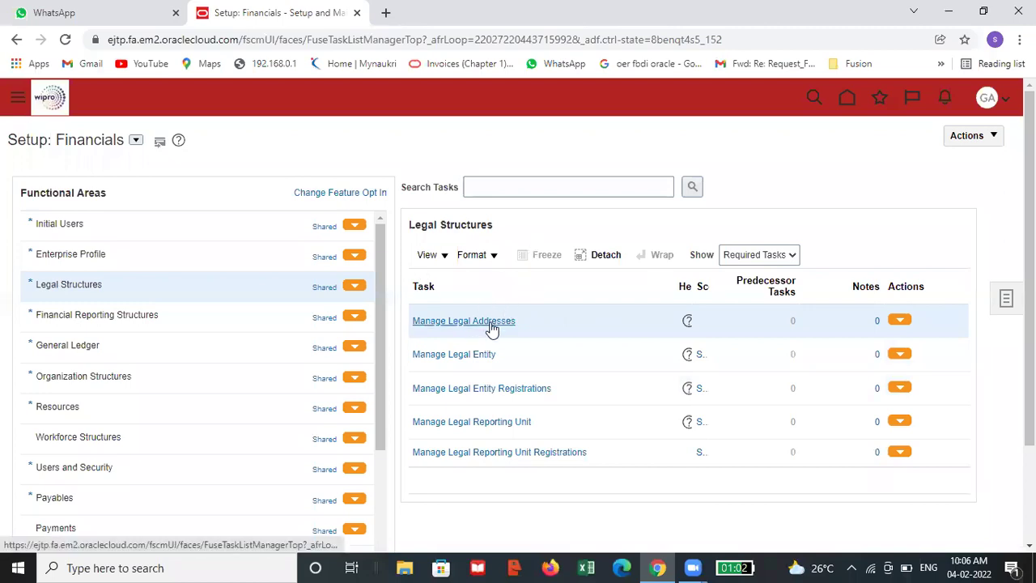
pyautogui.click(489, 322)
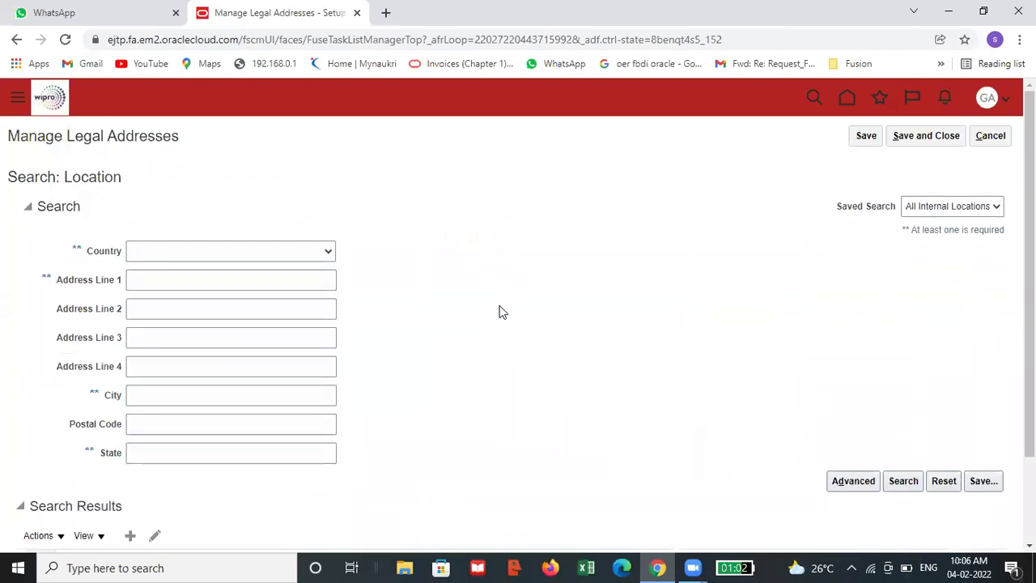
pyautogui.scroll(-2, 499, 312)
pyautogui.scroll(2, 498, 312)
pyautogui.scroll(-1, 507, 308)
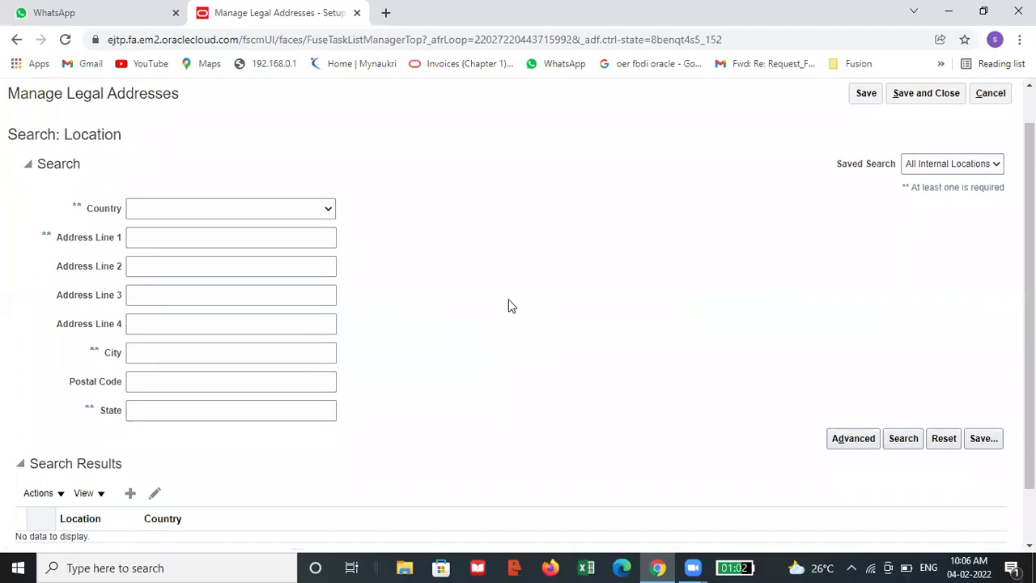
pyautogui.scroll(-1, 508, 306)
pyautogui.click(131, 428)
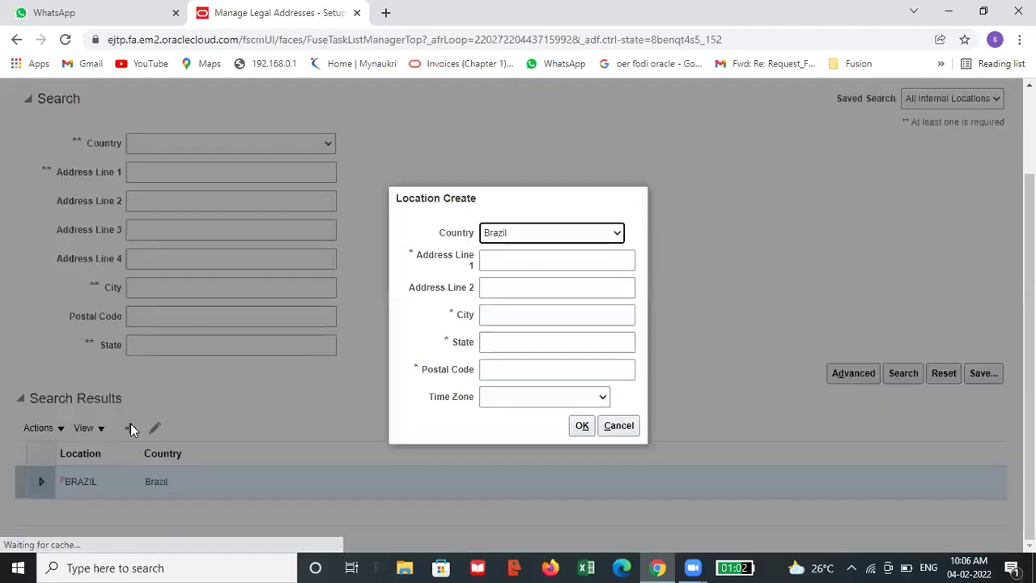
pyautogui.click(585, 234)
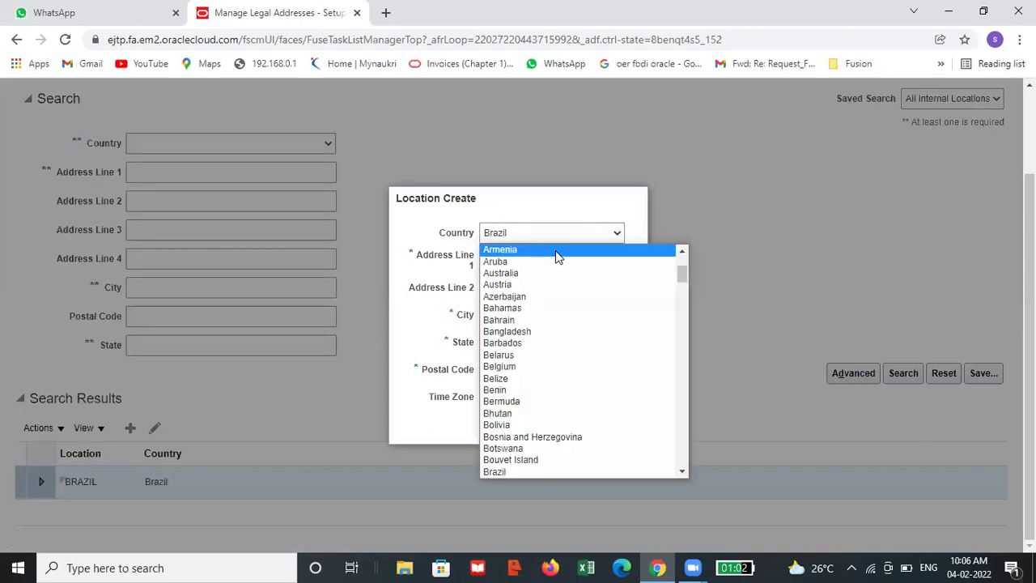
pyautogui.write('india')
pyautogui.press('Return')
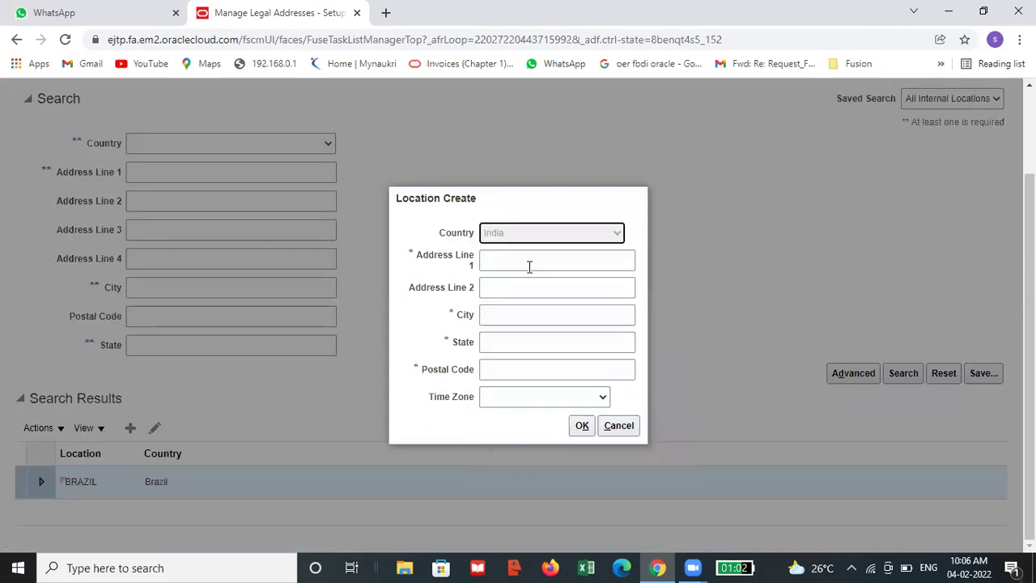
pyautogui.click(509, 264)
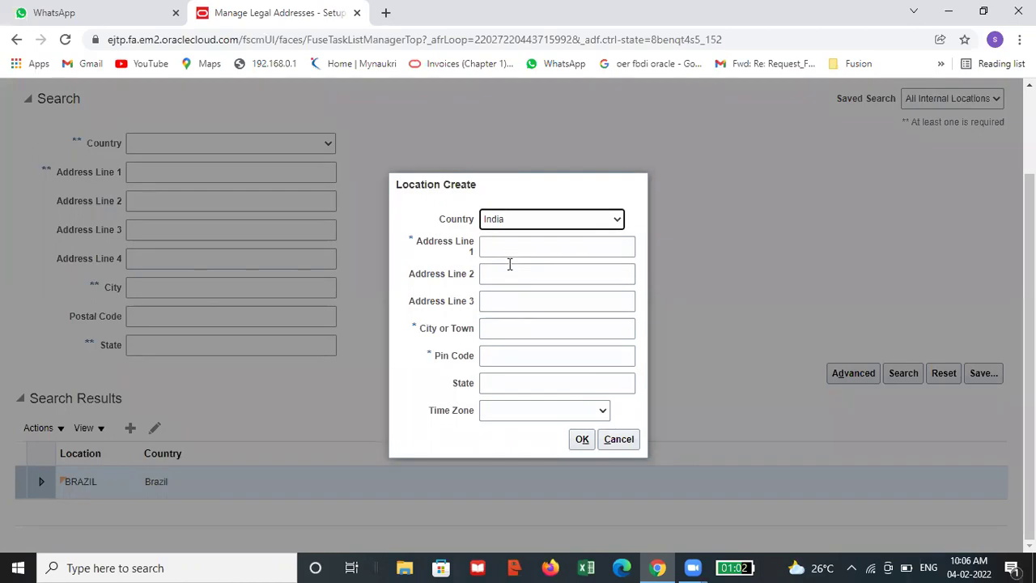
pyautogui.press('g')
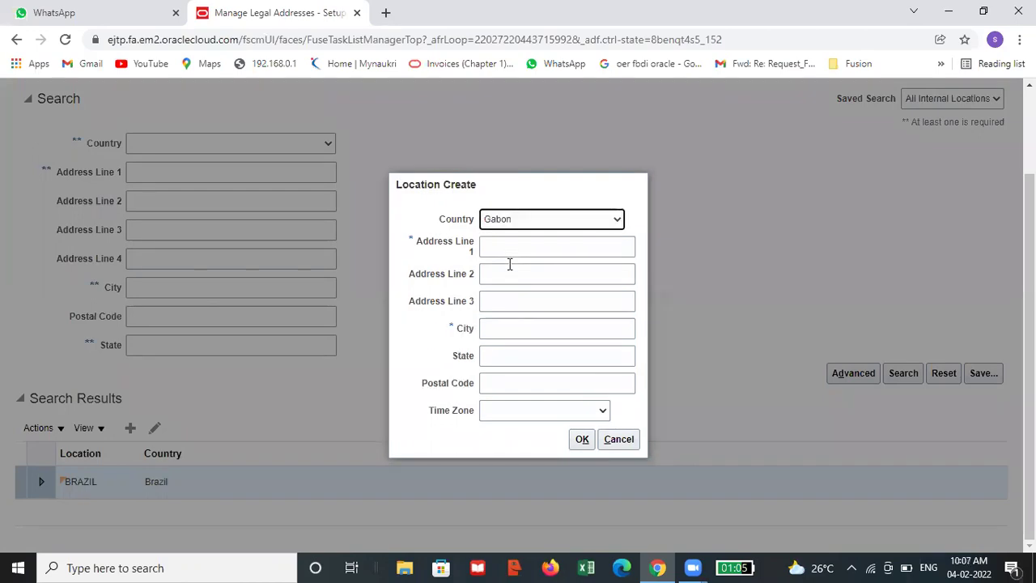
pyautogui.click(599, 217)
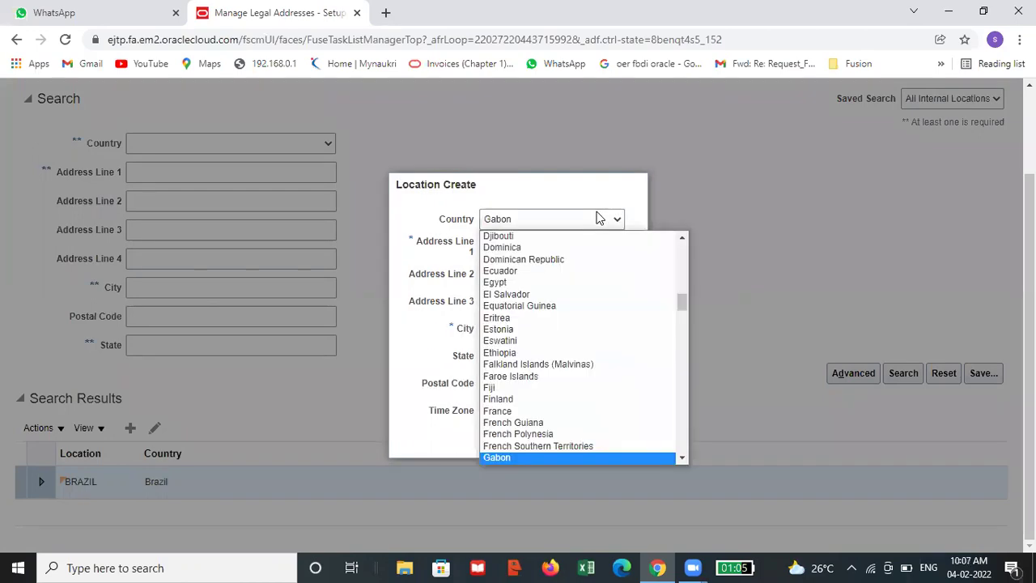
pyautogui.press('i')
pyautogui.press('n')
pyautogui.press('Return')
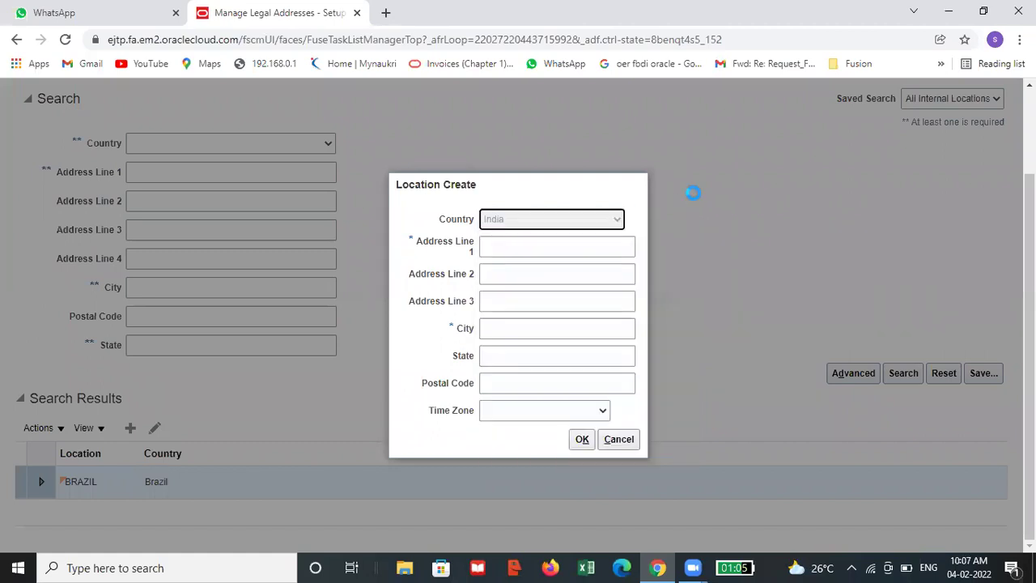
pyautogui.click(531, 244)
pyautogui.write('G')
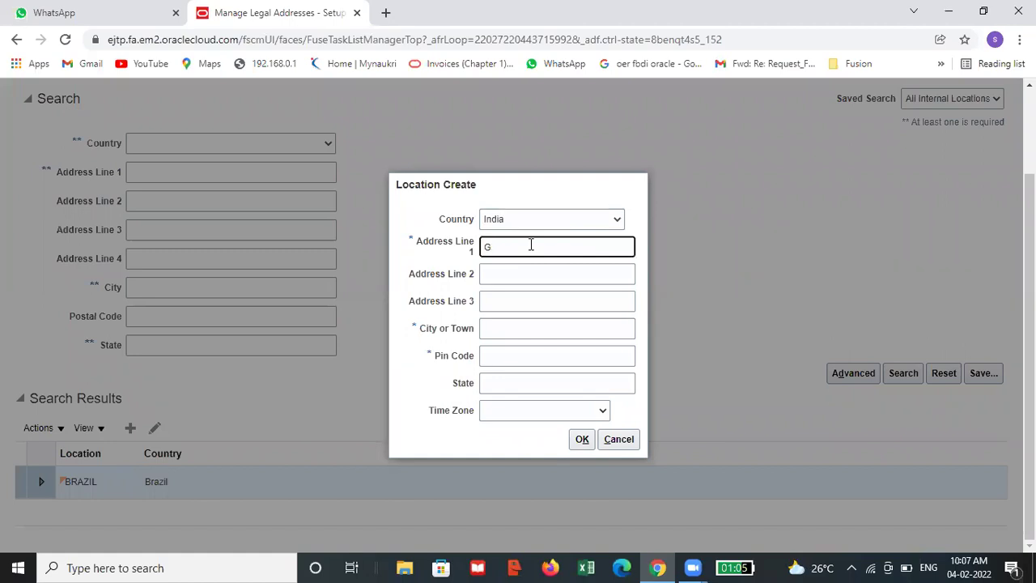
pyautogui.write('PP MOTORS LE')
pyautogui.click(621, 443)
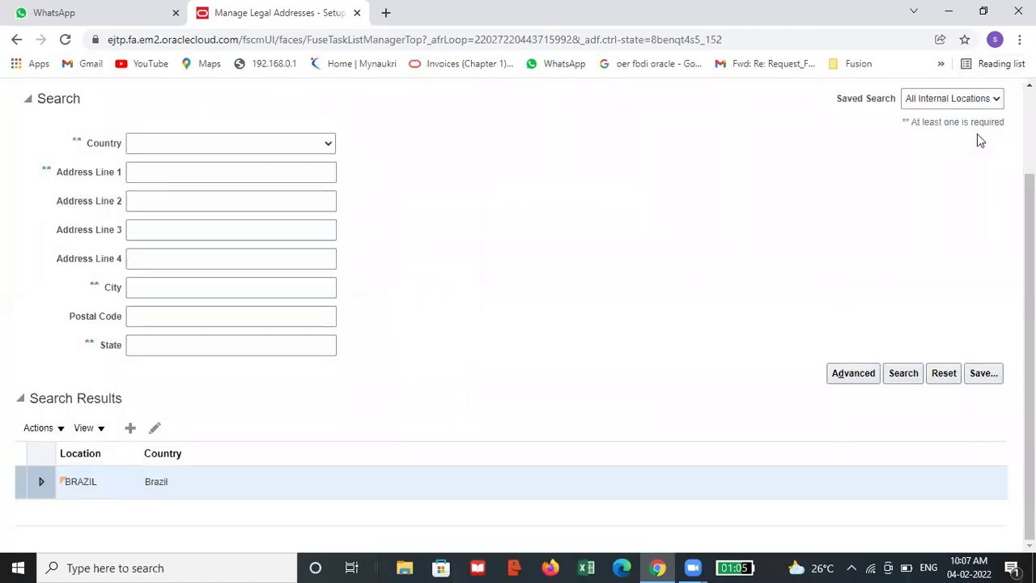
pyautogui.scroll(1, 976, 133)
pyautogui.scroll(1, 976, 133)
pyautogui.click(987, 135)
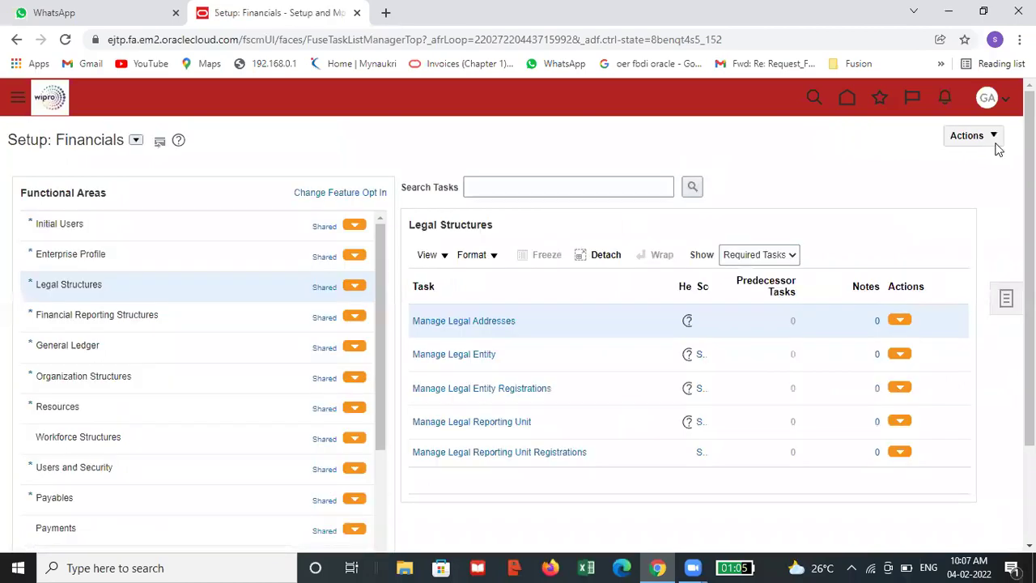
# - Reopen Setup and Maintenance for Financials and open the Manage Legal Addresses task of Legal Structures
pyautogui.click(1002, 102)
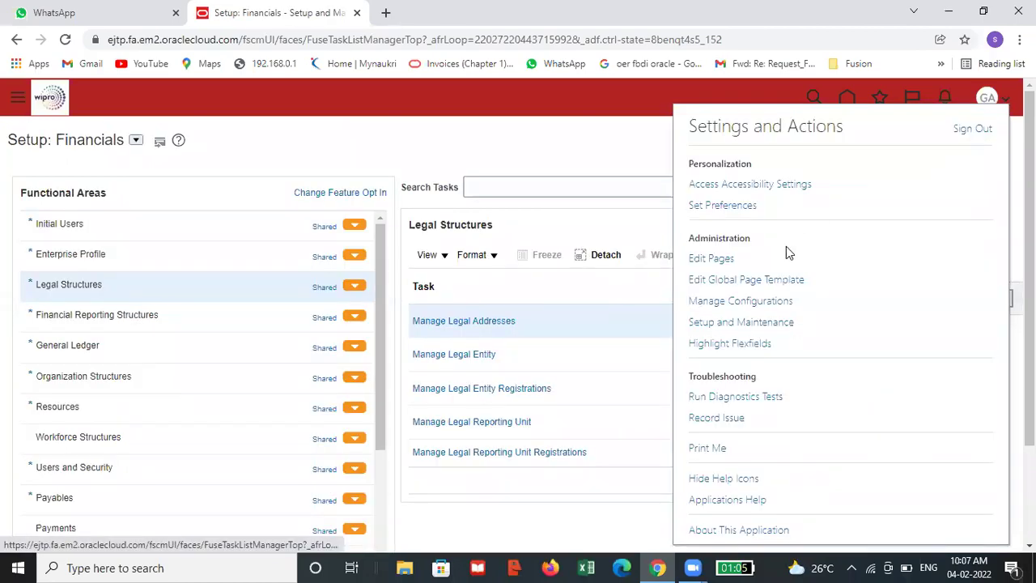
pyautogui.click(766, 321)
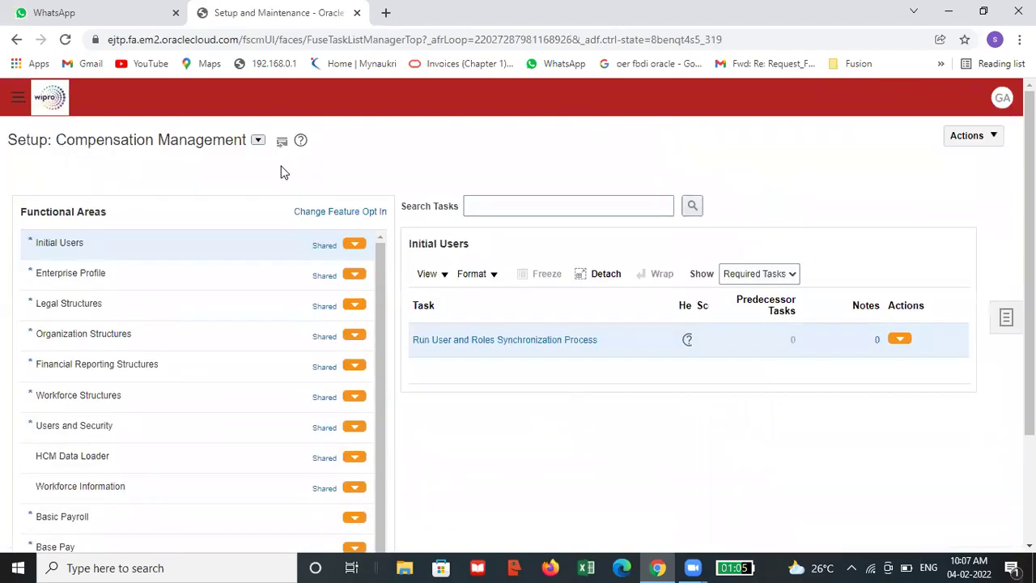
pyautogui.click(258, 140)
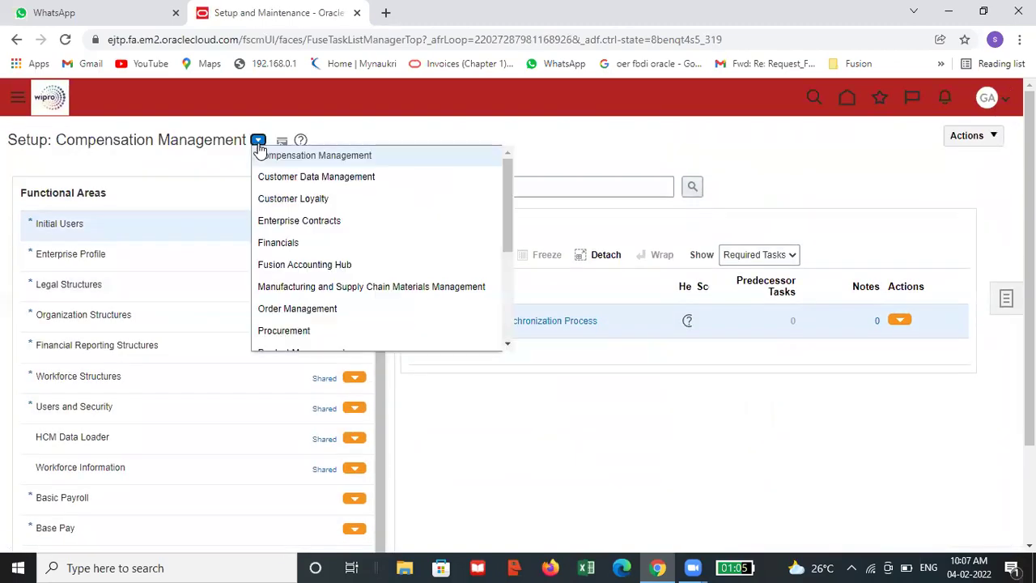
pyautogui.click(268, 244)
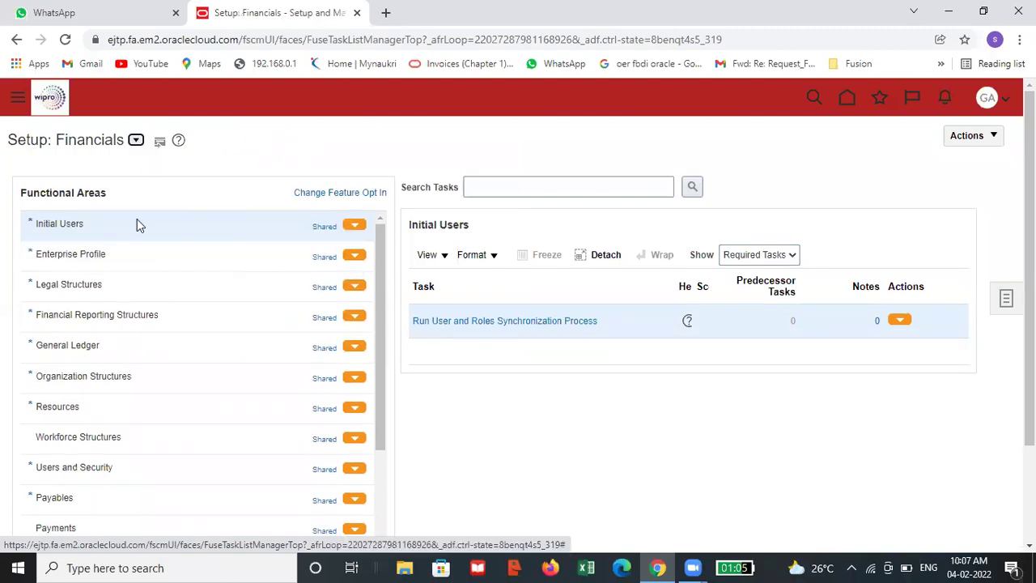
pyautogui.click(113, 293)
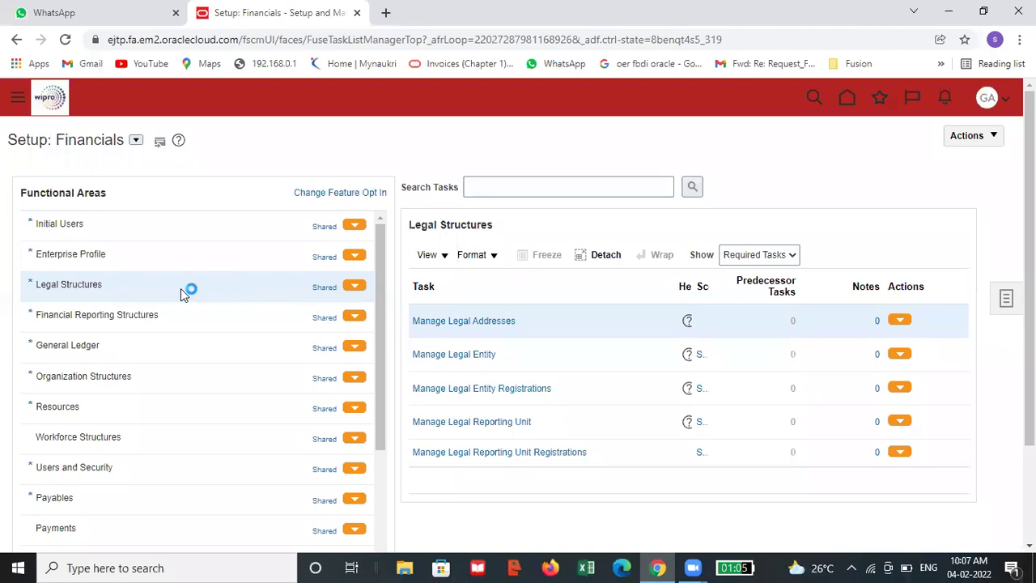
pyautogui.click(475, 322)
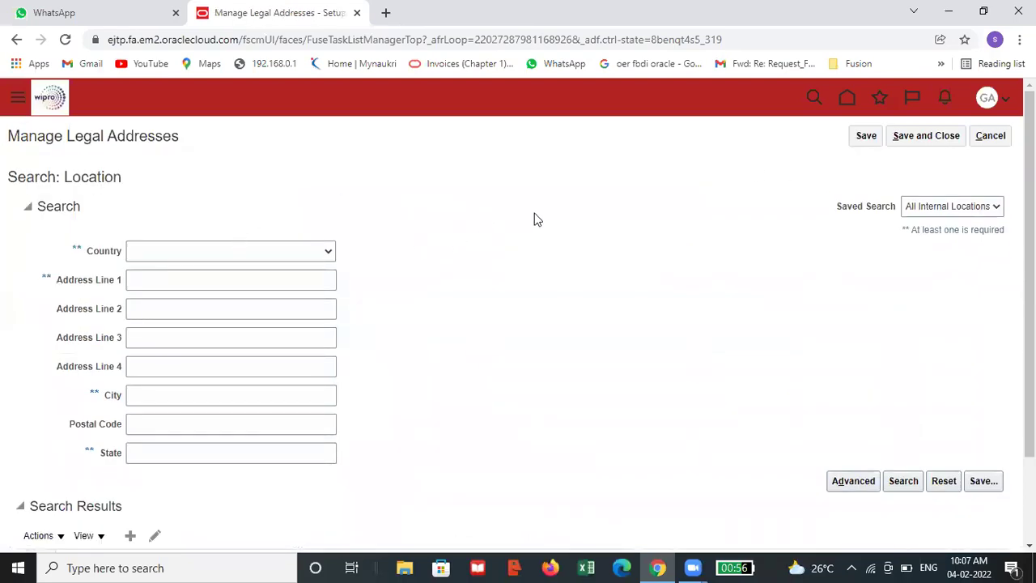
# - Start a new legal address location and set its country to India
pyautogui.scroll(-2, 534, 219)
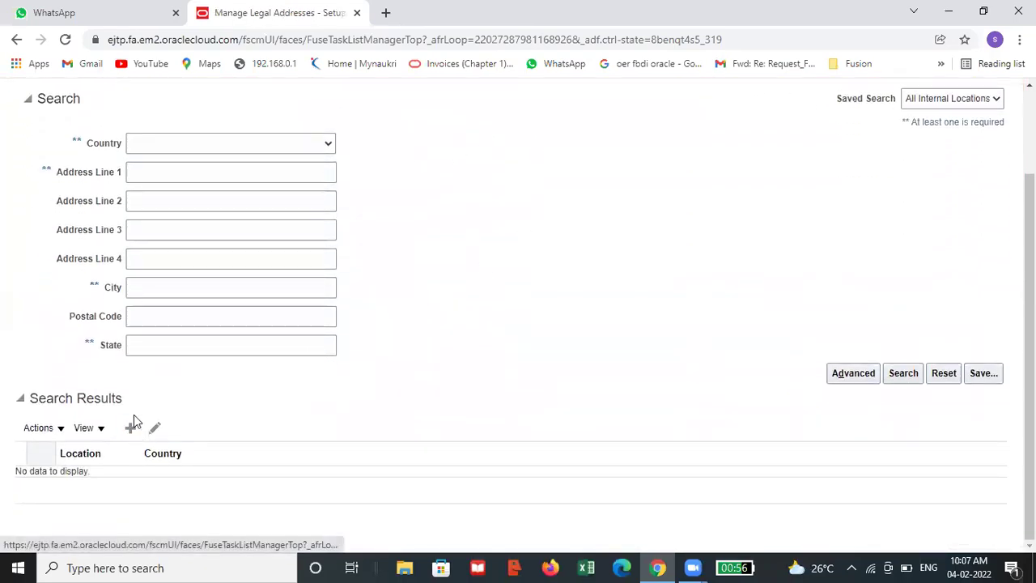
pyautogui.click(131, 429)
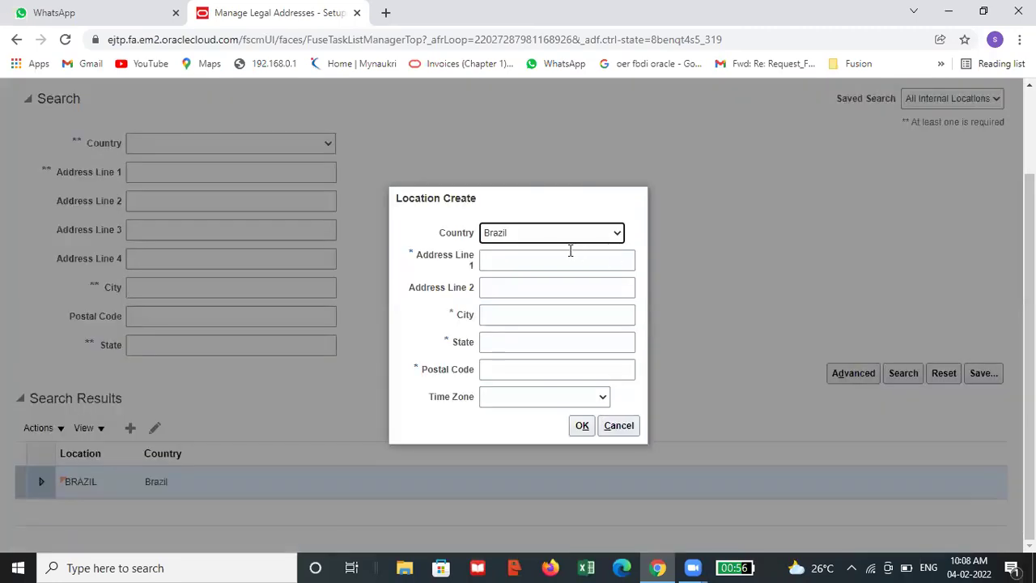
pyautogui.click(564, 233)
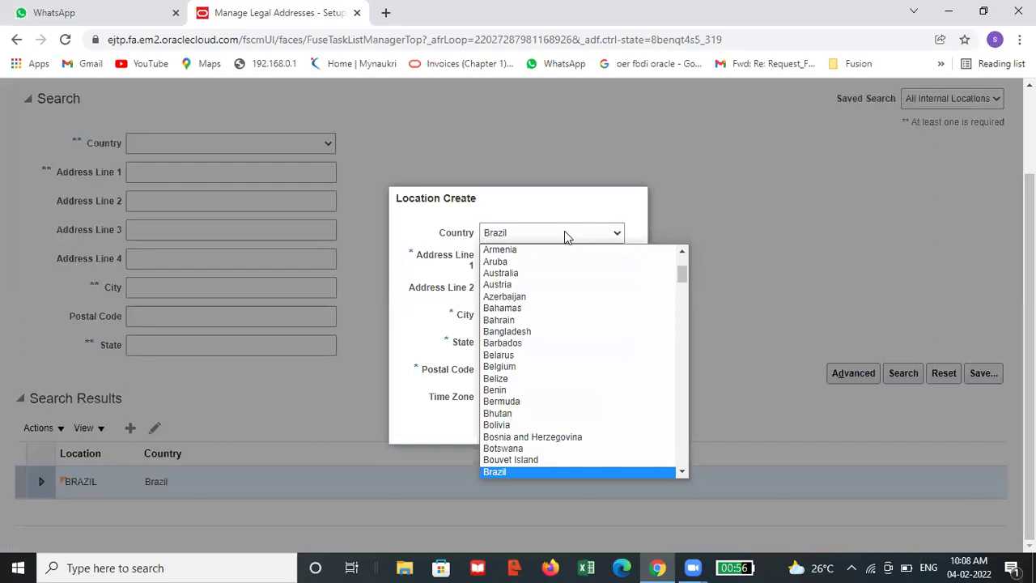
pyautogui.write('in')
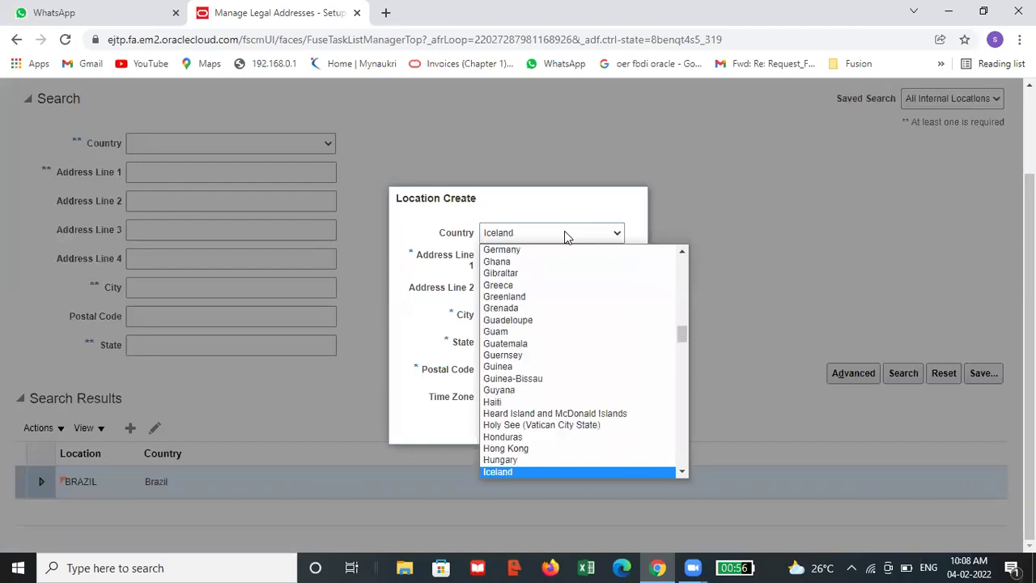
pyautogui.press('Return')
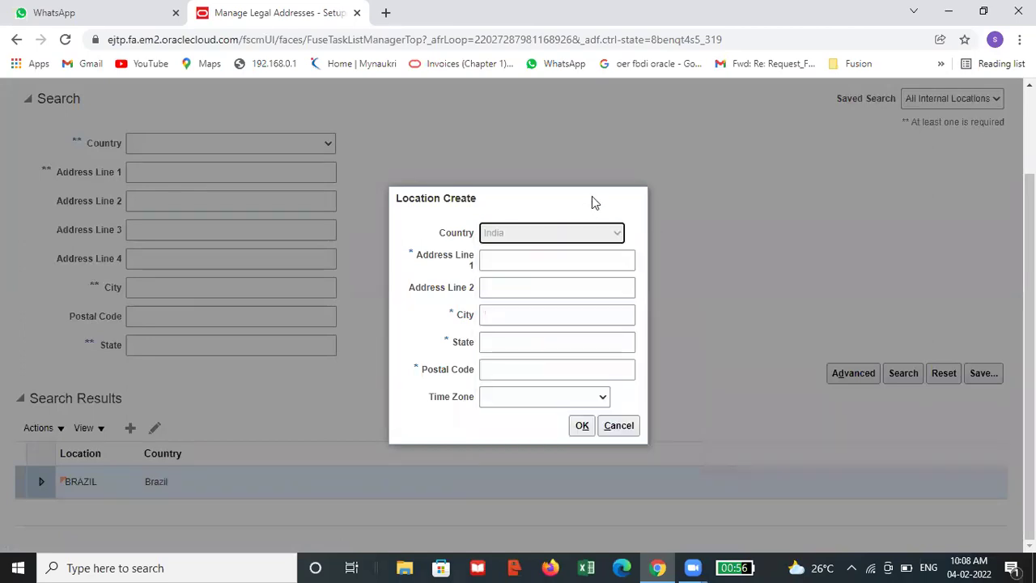
# - Fill in the GAP MOTORS location's first address line, city HYDERABAD and postal code, then save and close the legal addresses
pyautogui.click(530, 248)
pyautogui.write('GAP MOTORS')
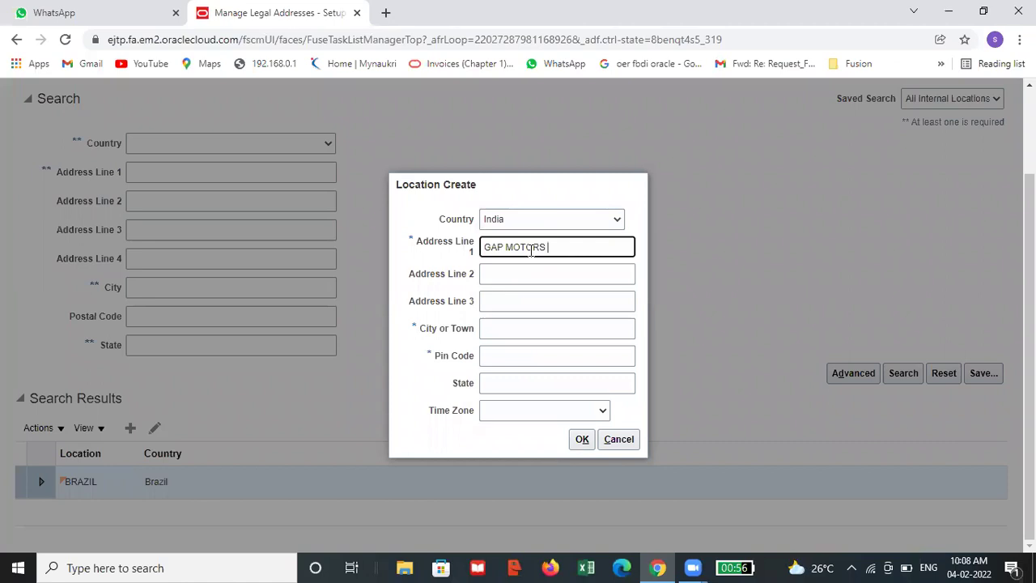
pyautogui.write(' LE LINE NUM1')
pyautogui.click(505, 332)
pyautogui.write('HYDERABAD')
pyautogui.click(522, 346)
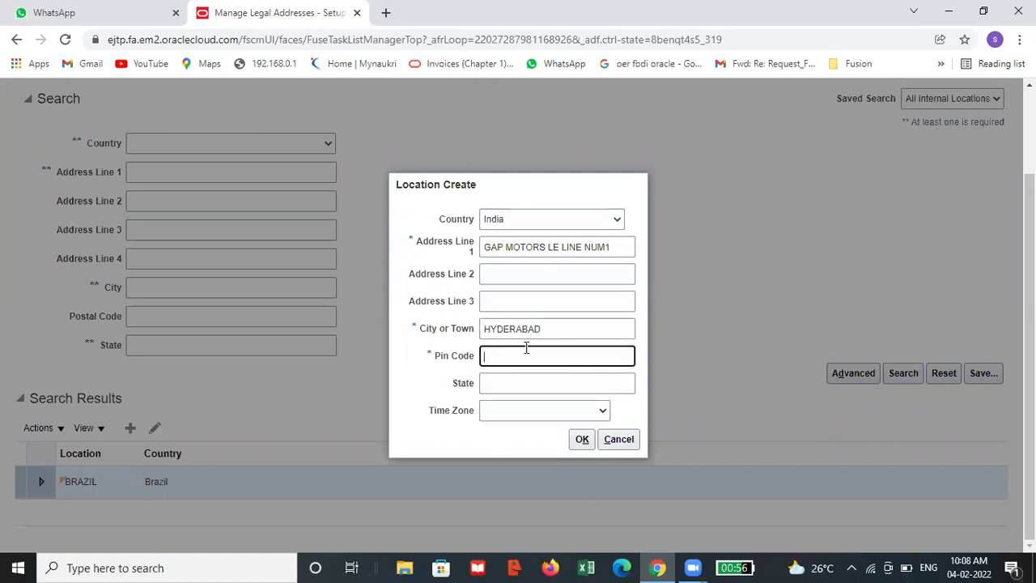
pyautogui.write('500001')
pyautogui.click(575, 443)
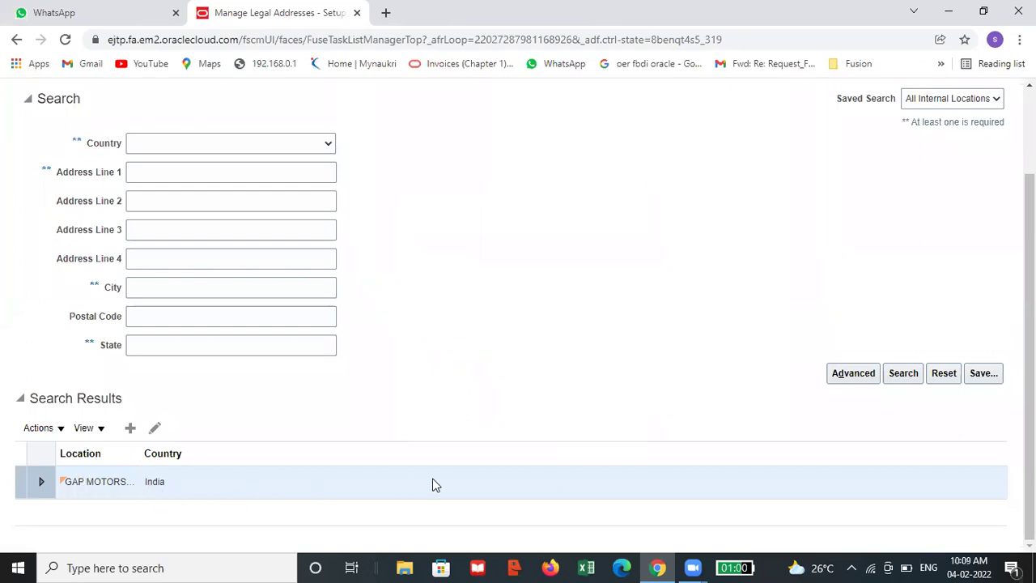
pyautogui.scroll(2, 885, 319)
pyautogui.click(932, 139)
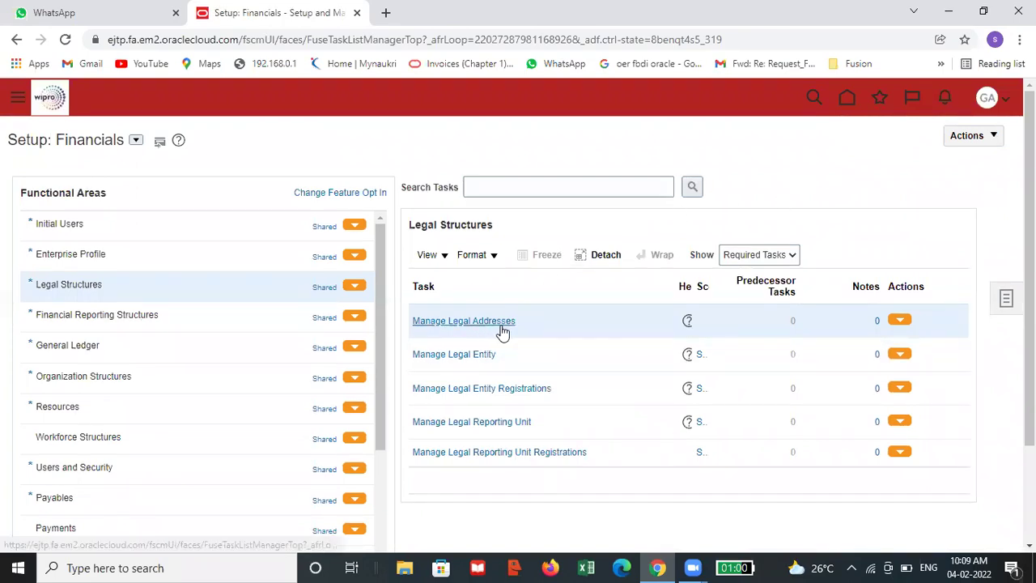
# - Open the Manage Legal Entity task of Legal Structures with its legal entity scope set to Create New
pyautogui.click(456, 356)
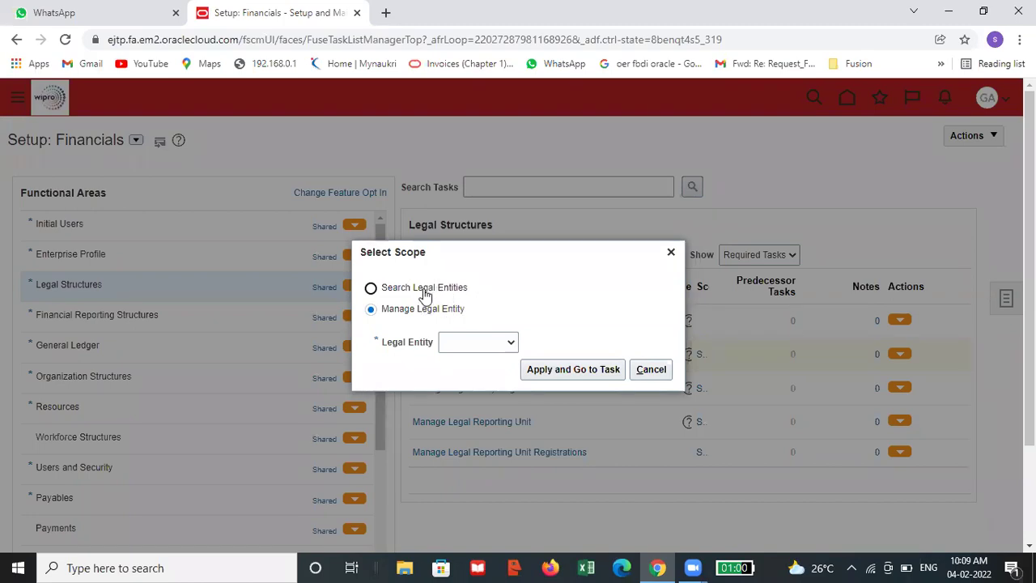
pyautogui.click(485, 342)
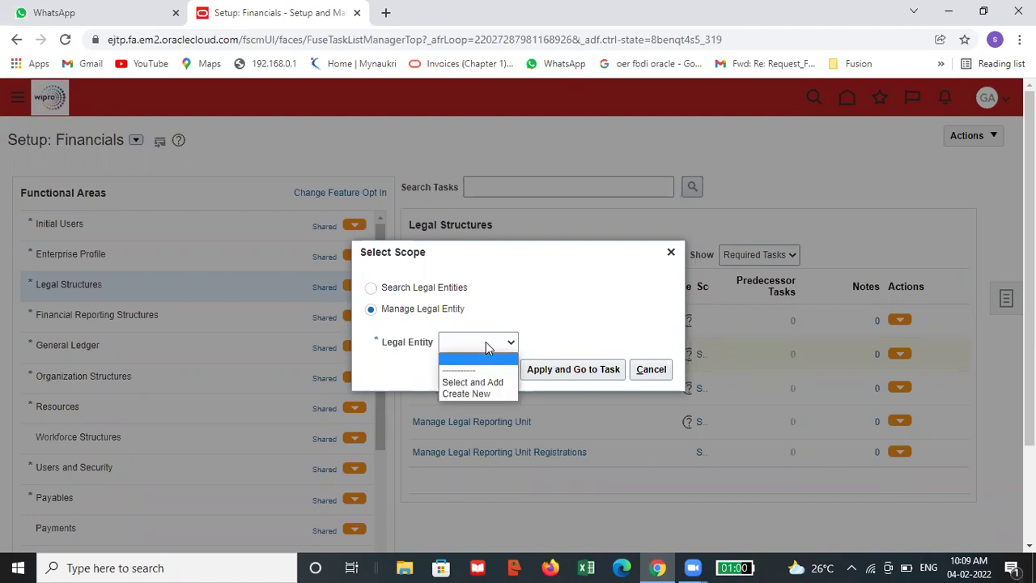
pyautogui.click(485, 394)
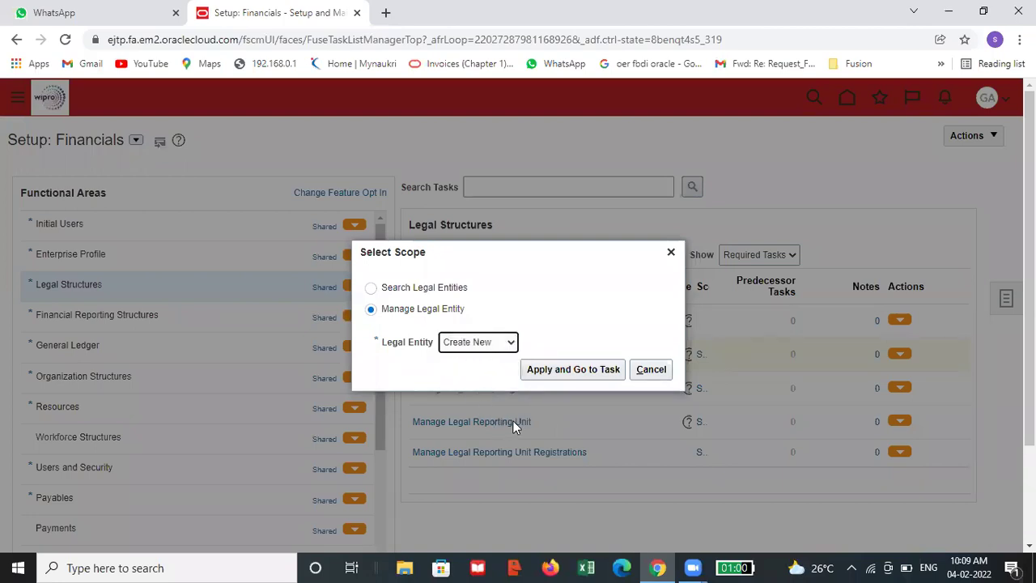
pyautogui.click(569, 377)
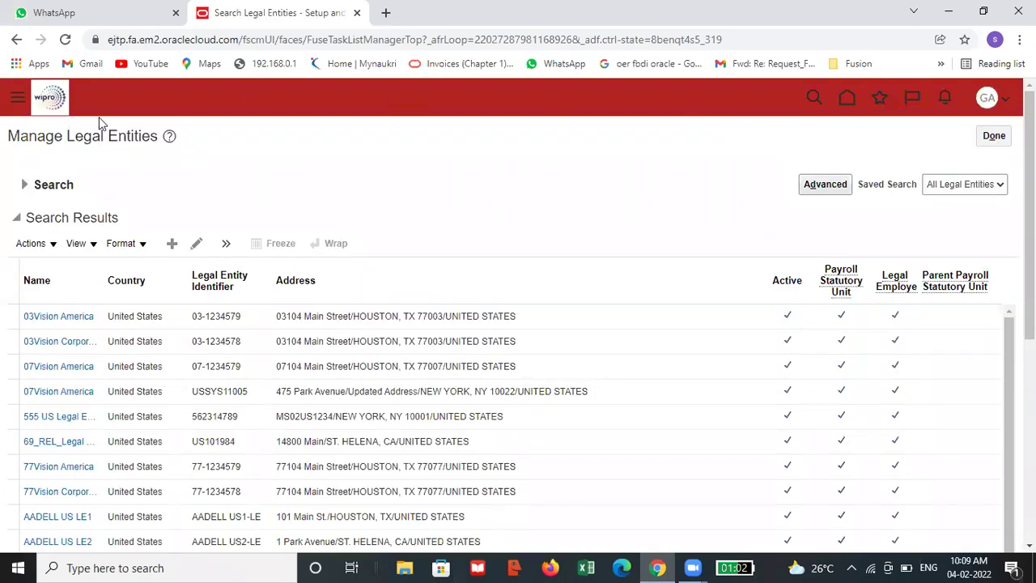
# - Start creating a new legal entity and set its country to India
pyautogui.scroll(-5, 322, 387)
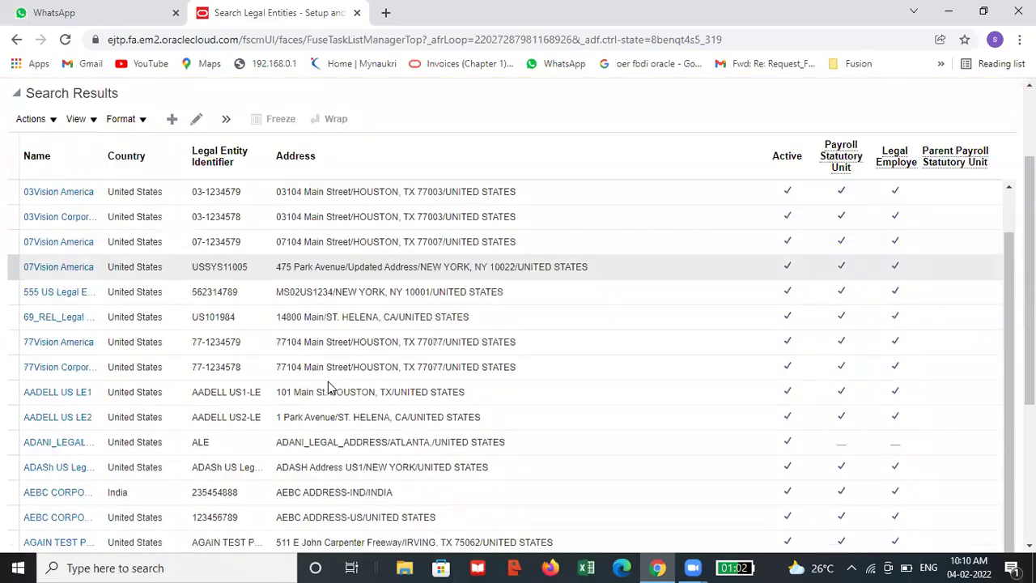
pyautogui.scroll(5, 315, 412)
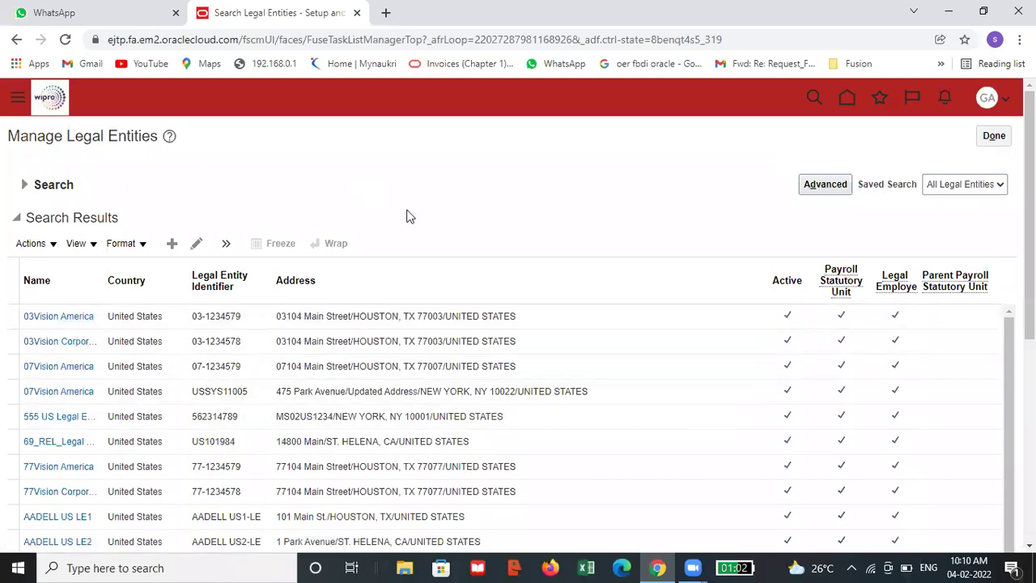
pyautogui.click(171, 244)
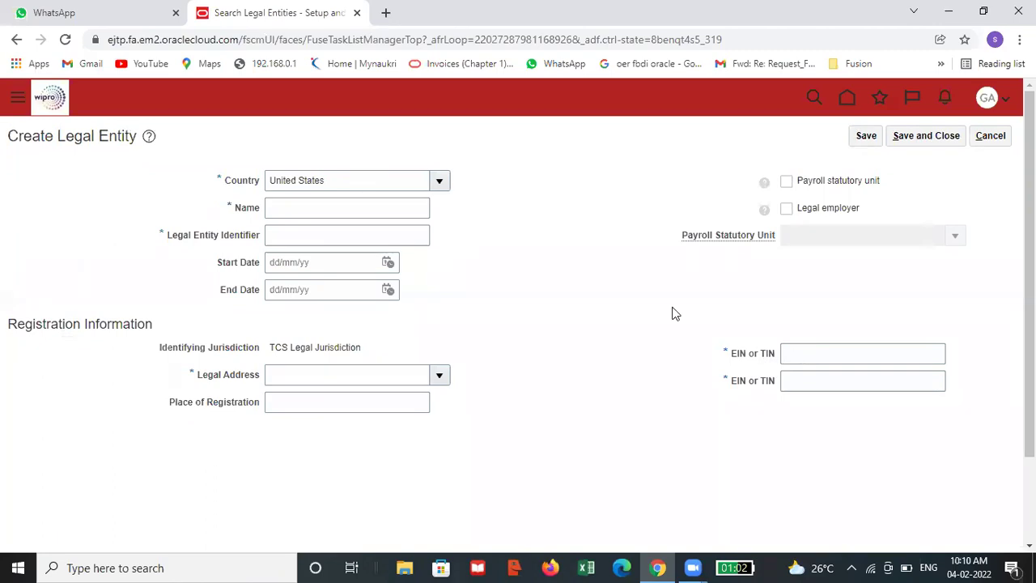
pyautogui.click(438, 181)
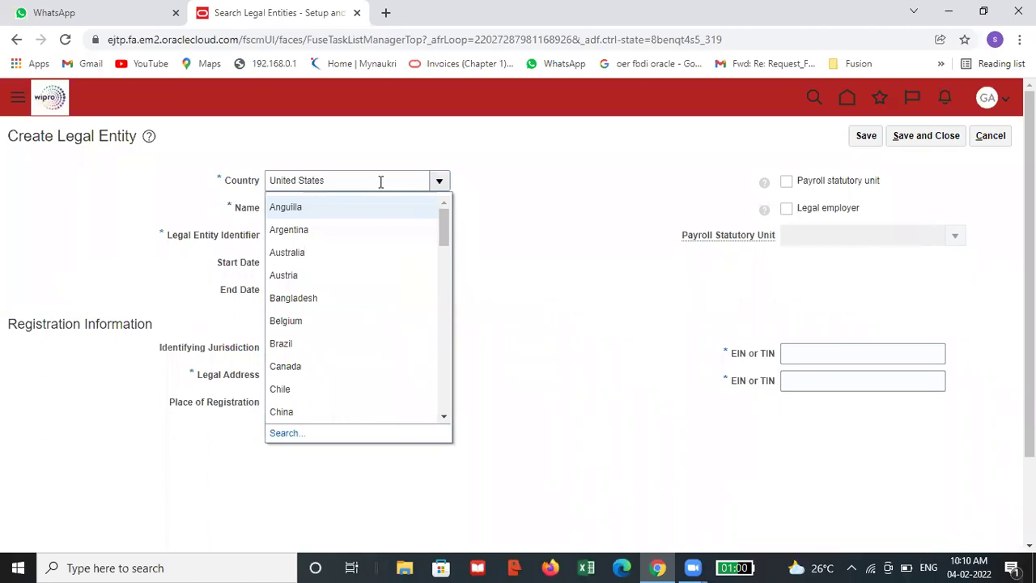
pyautogui.moveTo(444, 243); pyautogui.dragTo(445, 291)
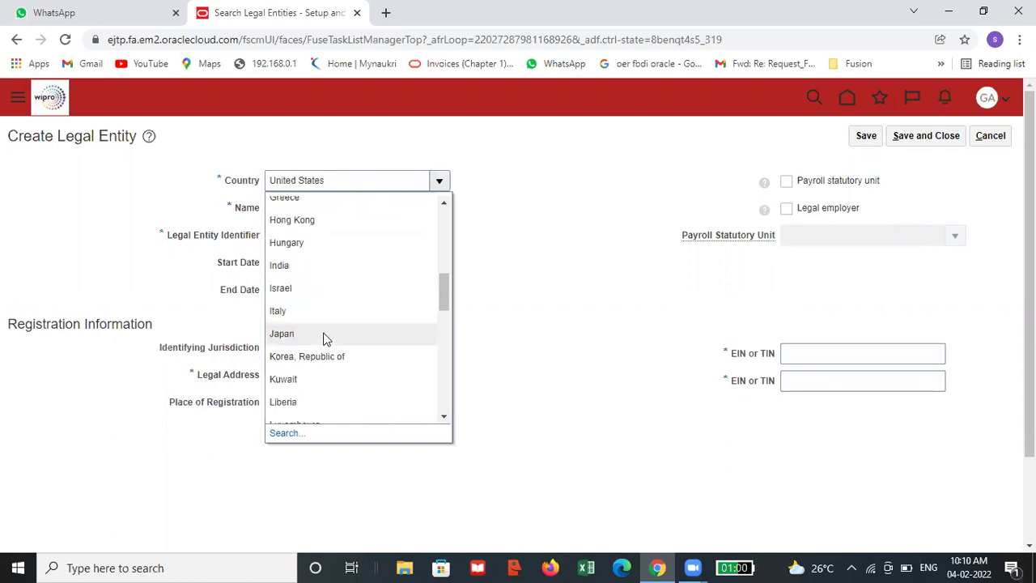
pyautogui.click(316, 267)
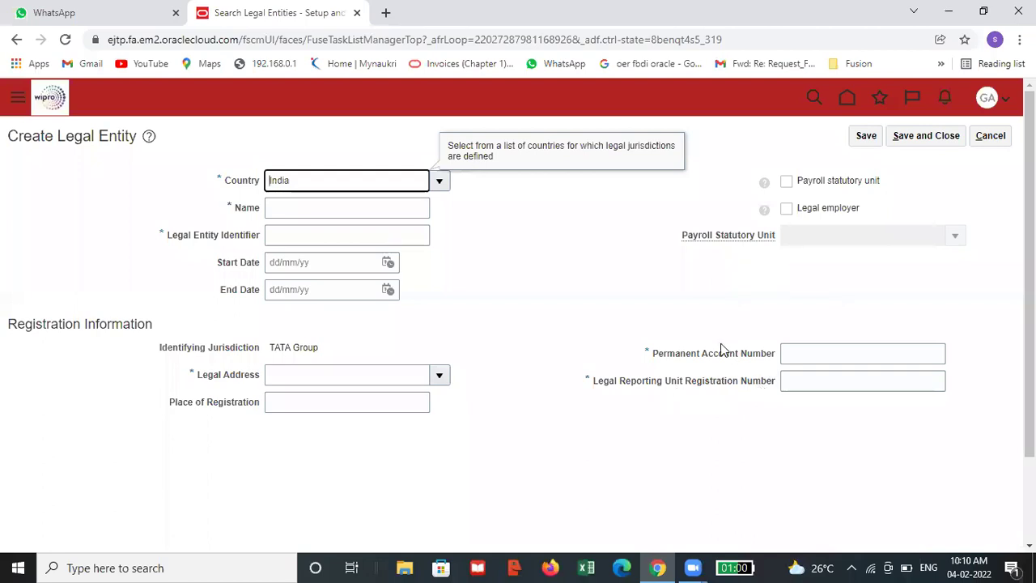
pyautogui.click(575, 288)
# - Enter GAP MOTORS LE as both the name and the legal entity identifier
pyautogui.click(316, 207)
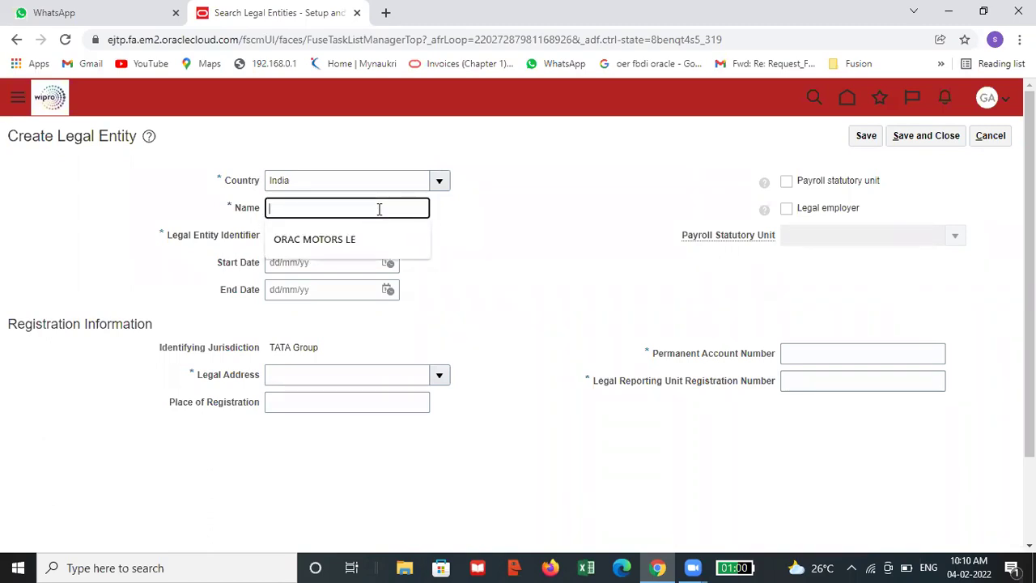
pyautogui.write('GAP MOTORS LE')
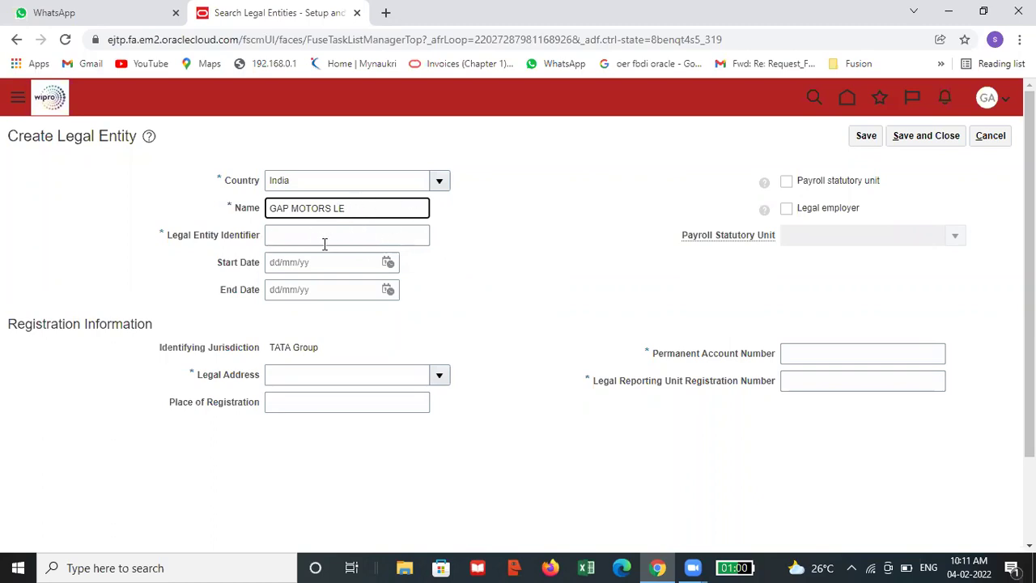
pyautogui.moveTo(346, 209); pyautogui.dragTo(267, 210)
pyautogui.hotkey('ctrl', 'c')
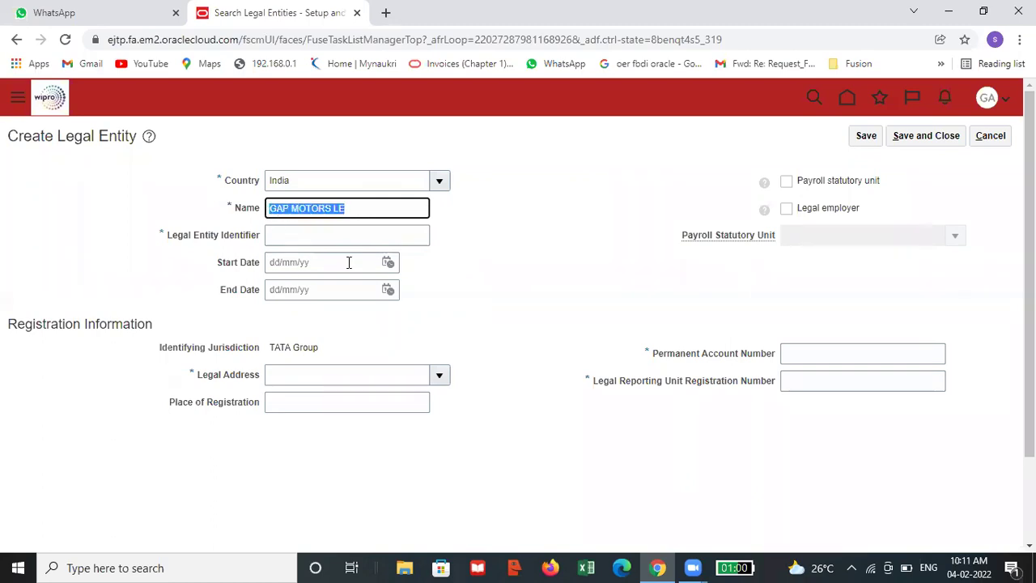
pyautogui.click(349, 236)
pyautogui.hotkey('ctrl', 'v')
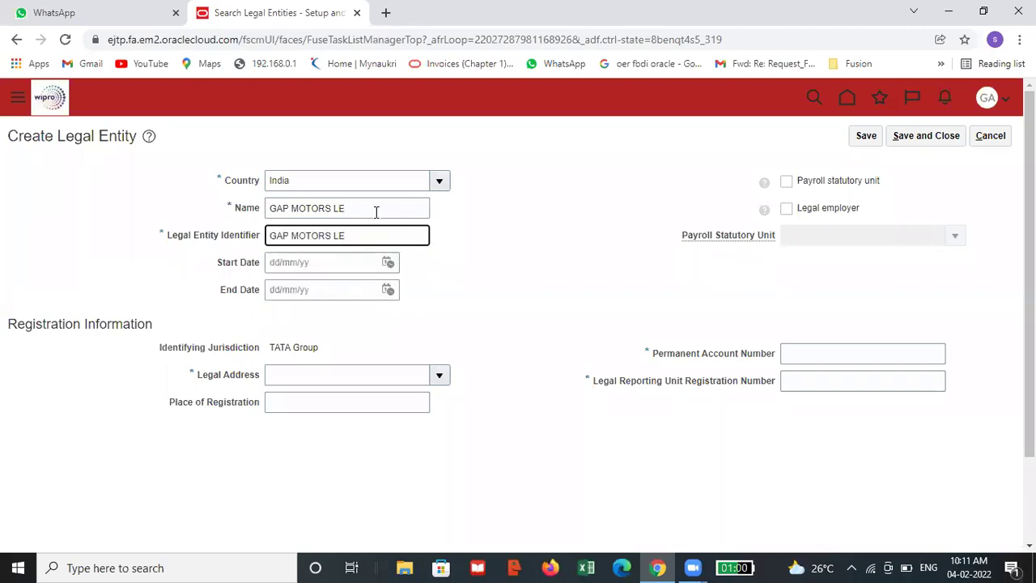
# - Set the legal entity's start date to 01/01/22
pyautogui.scroll(-1, 453, 231)
pyautogui.click(389, 187)
pyautogui.click(483, 219)
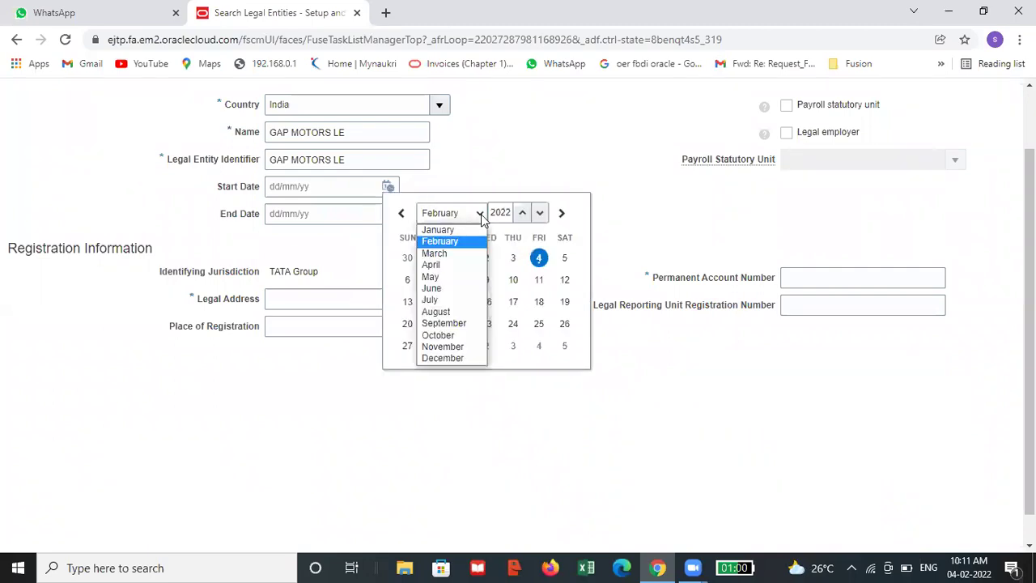
pyautogui.click(437, 229)
pyautogui.click(565, 258)
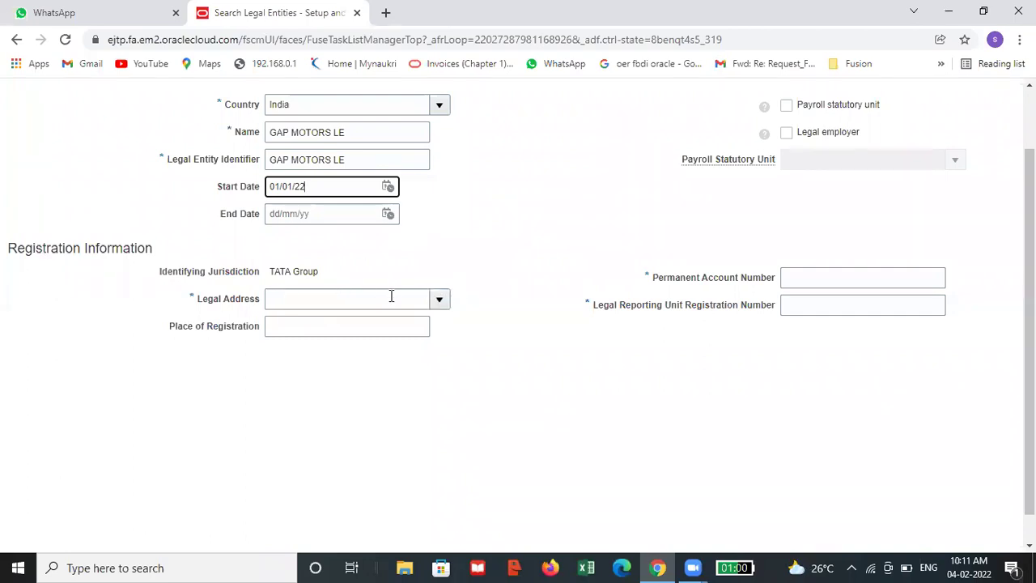
# - Find the GAP MOTORS LE address in Hyderabad, India and assign it as the legal address in the registration information
pyautogui.click(438, 300)
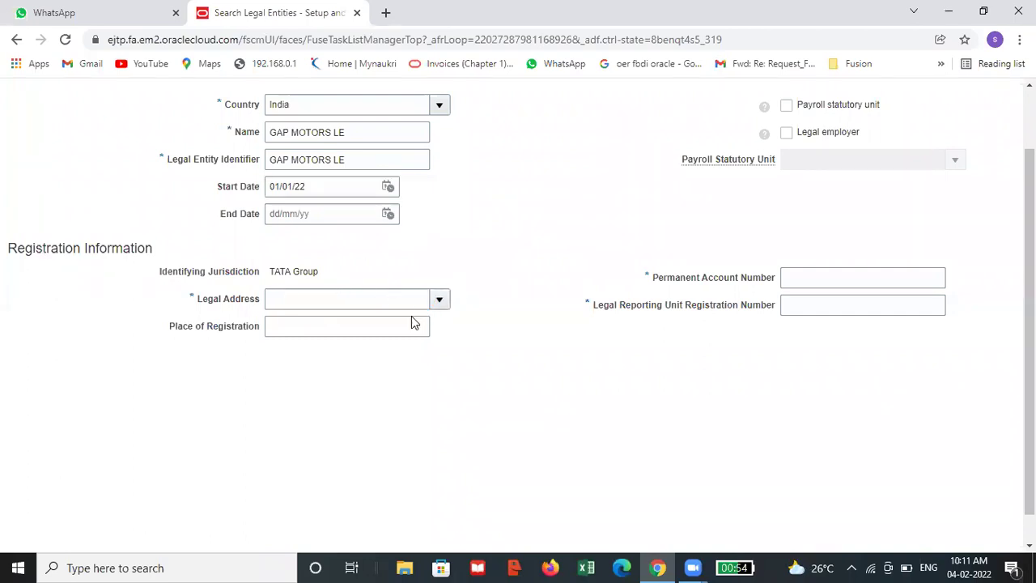
pyautogui.click(309, 299)
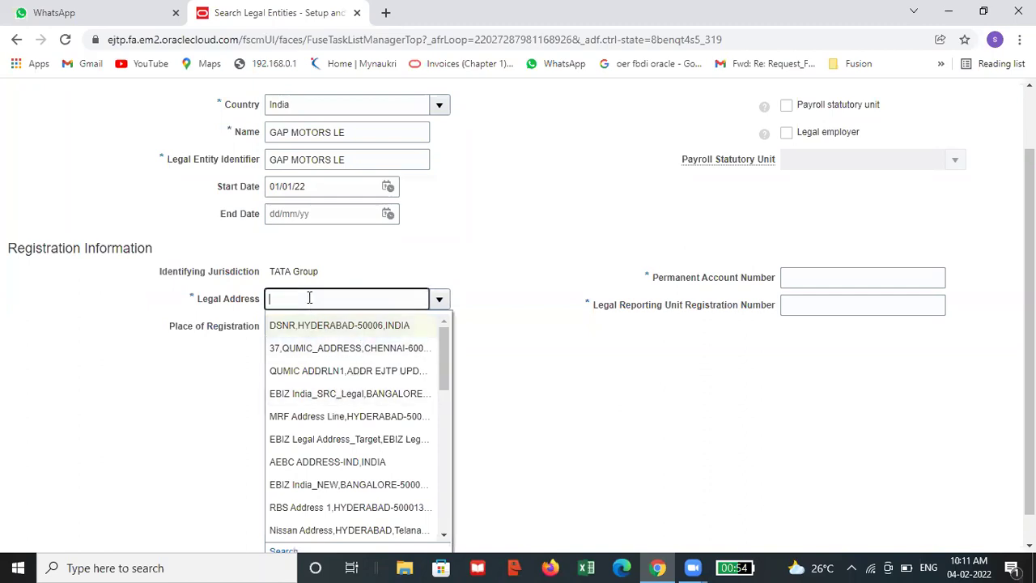
pyautogui.write('GAP')
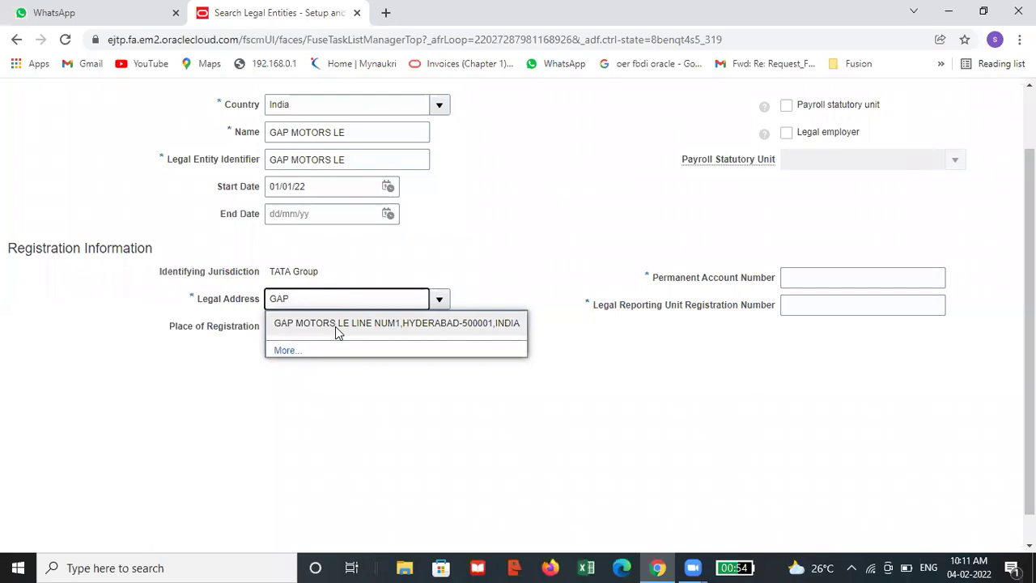
pyautogui.click(335, 324)
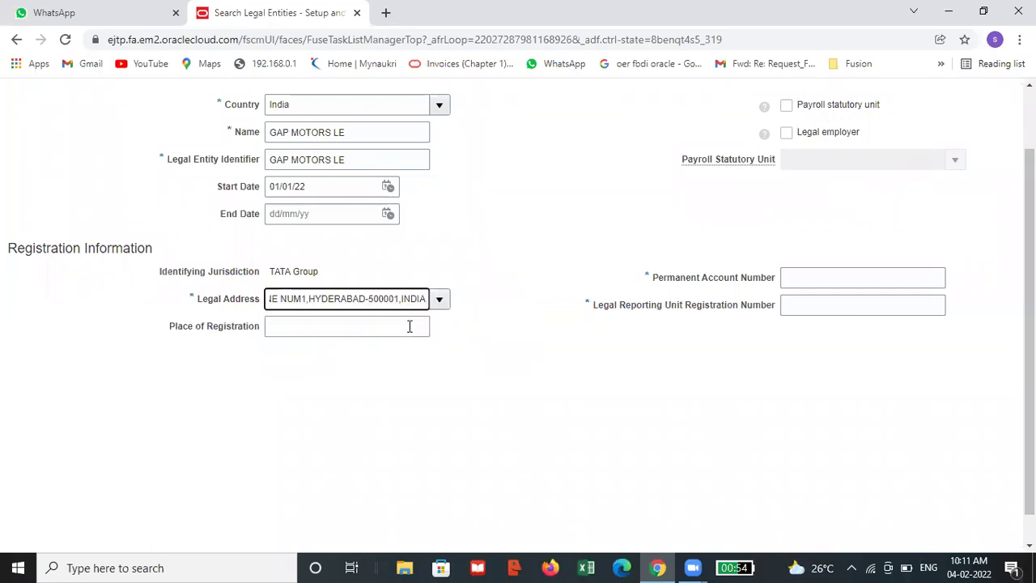
# - Mark the legal entity as both a payroll statutory unit and a legal employer
pyautogui.scroll(2, 442, 383)
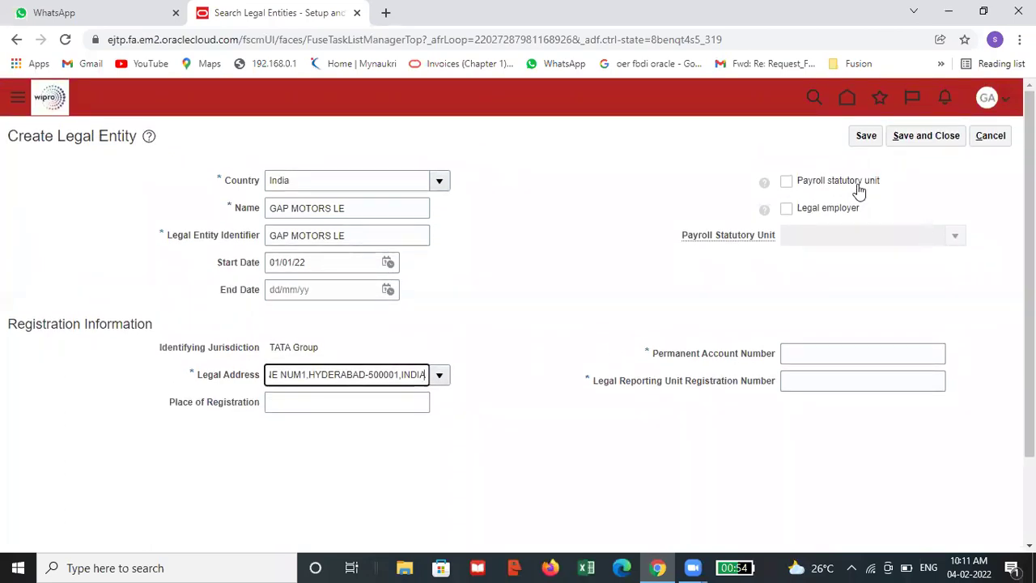
pyautogui.click(854, 189)
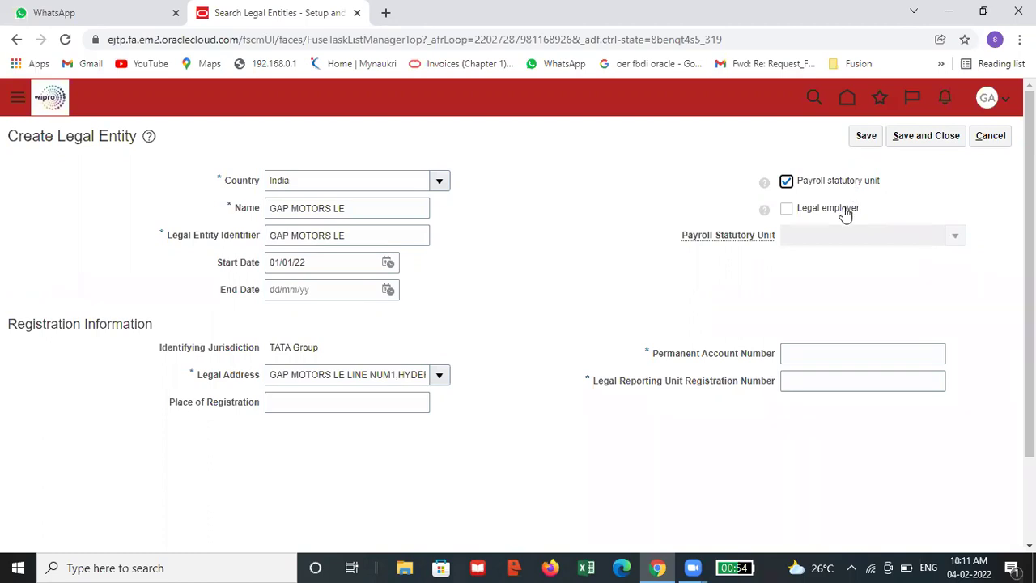
pyautogui.click(844, 209)
# - Enter the permanent account number and the legal reporting unit registration number, then save and close the legal entity
pyautogui.click(831, 342)
pyautogui.write('GAP12345')
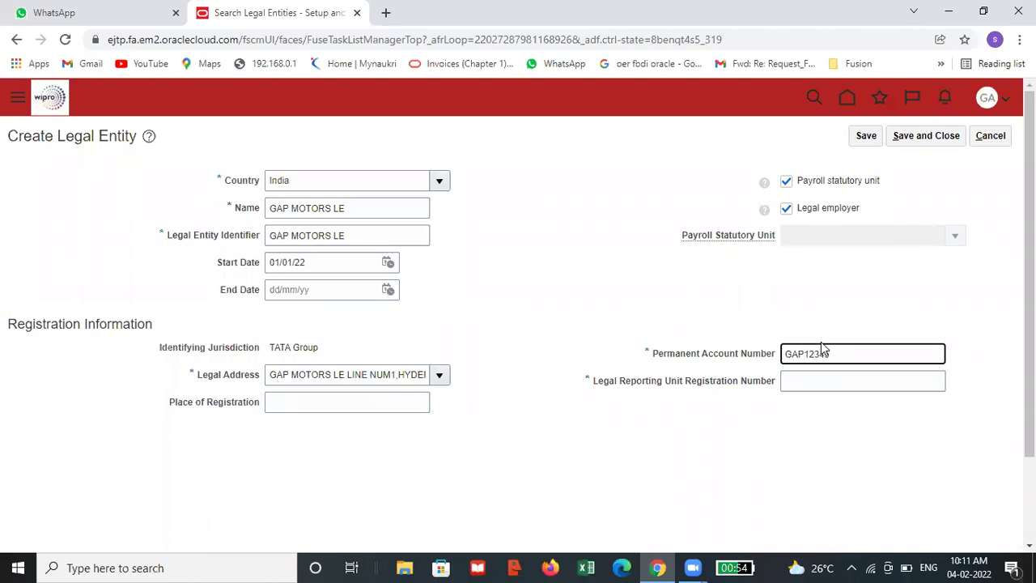
pyautogui.click(807, 382)
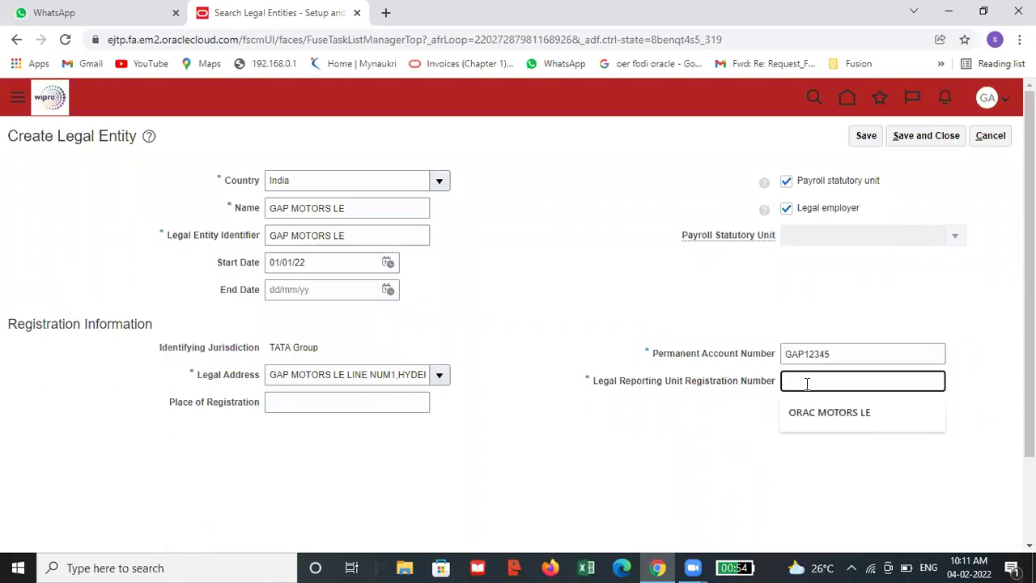
pyautogui.write('GAP')
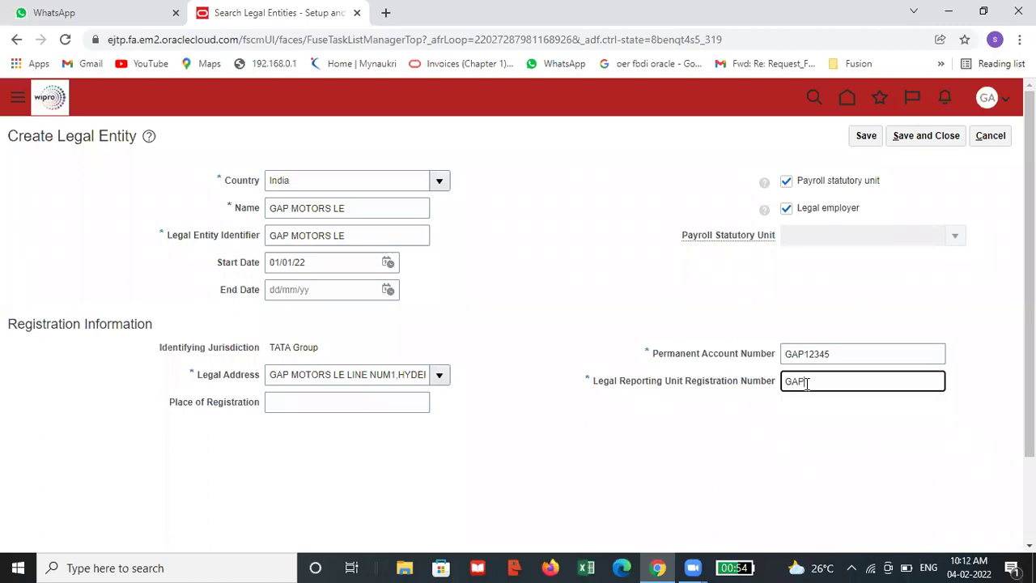
pyautogui.write('12345')
pyautogui.click(772, 514)
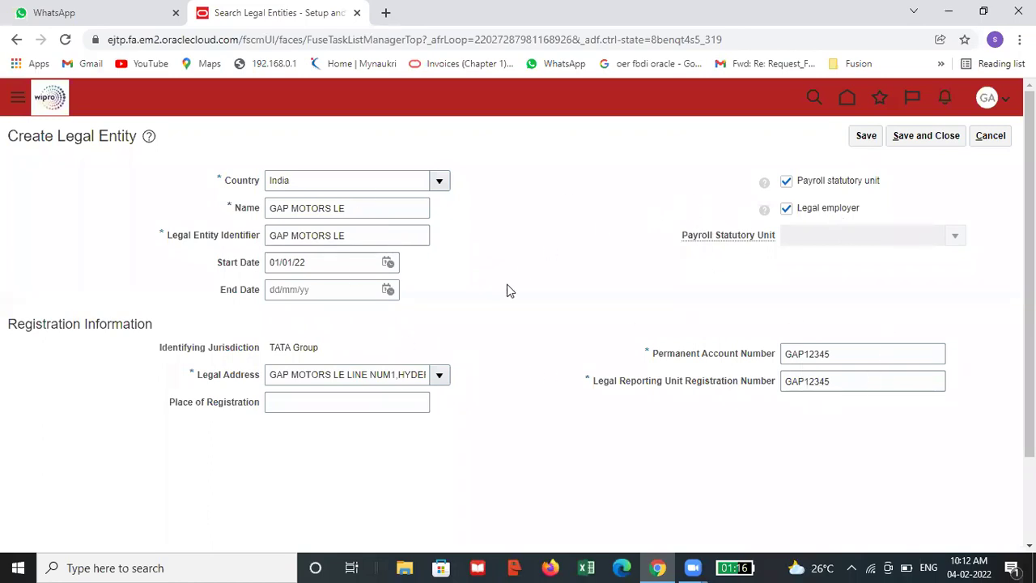
pyautogui.click(924, 139)
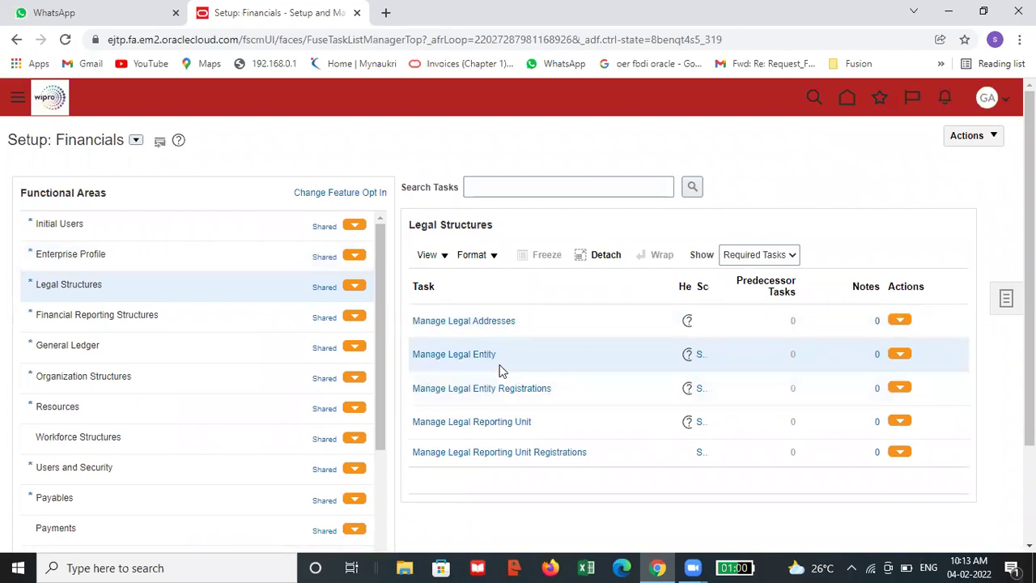
# - Reopen Setup and Maintenance and switch the setup to Financials
pyautogui.click(1004, 107)
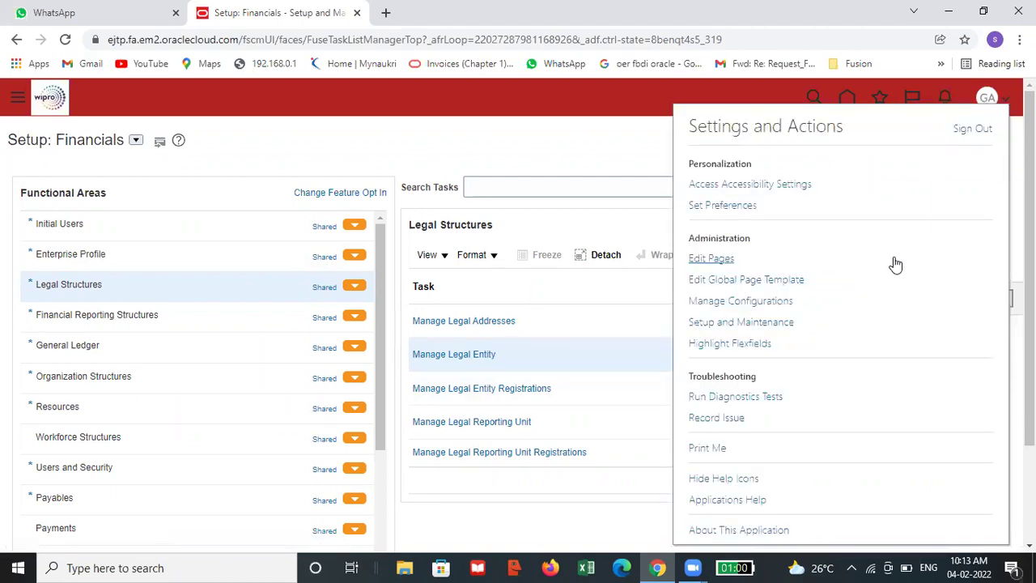
pyautogui.click(782, 324)
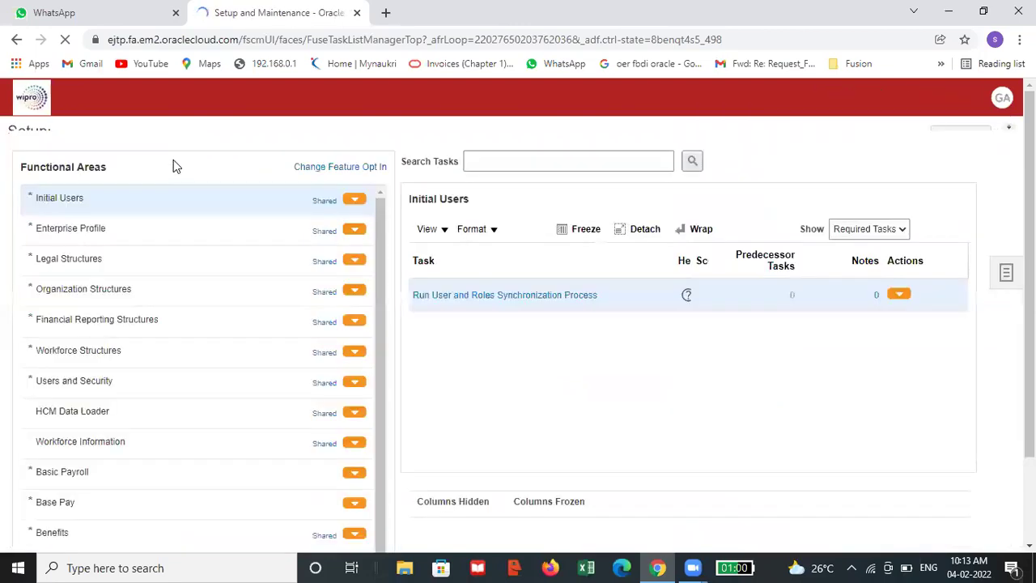
pyautogui.click(257, 140)
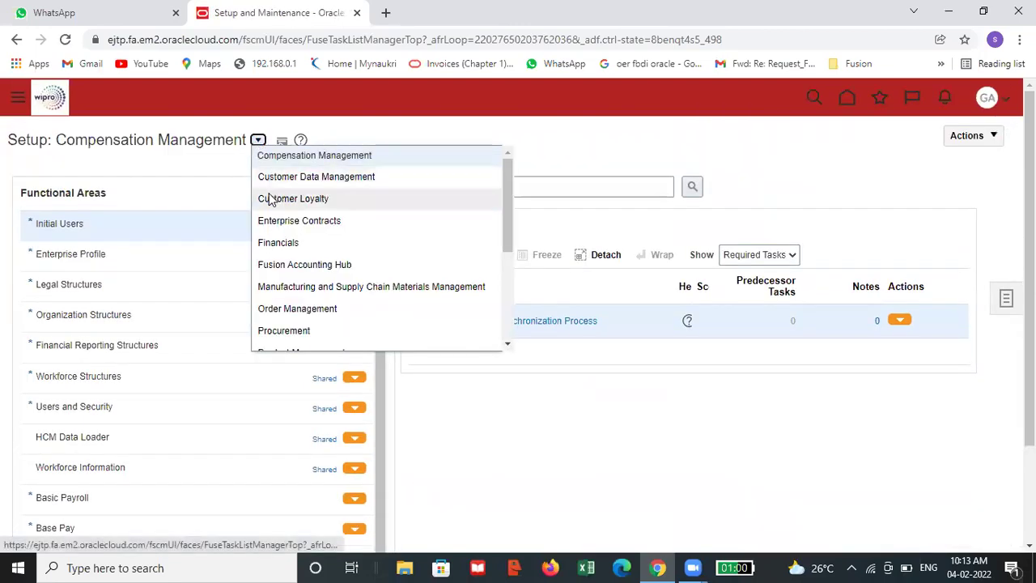
pyautogui.click(278, 242)
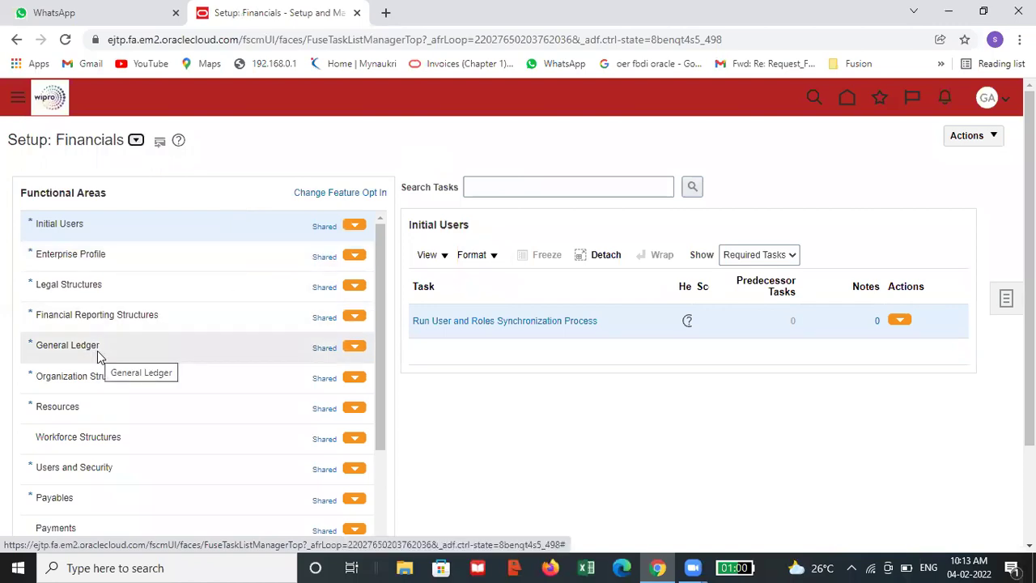
# - Show all tasks of the General Ledger functional area and open Assign Legal Entities for GAP PRIMARY LEDGER
pyautogui.click(144, 350)
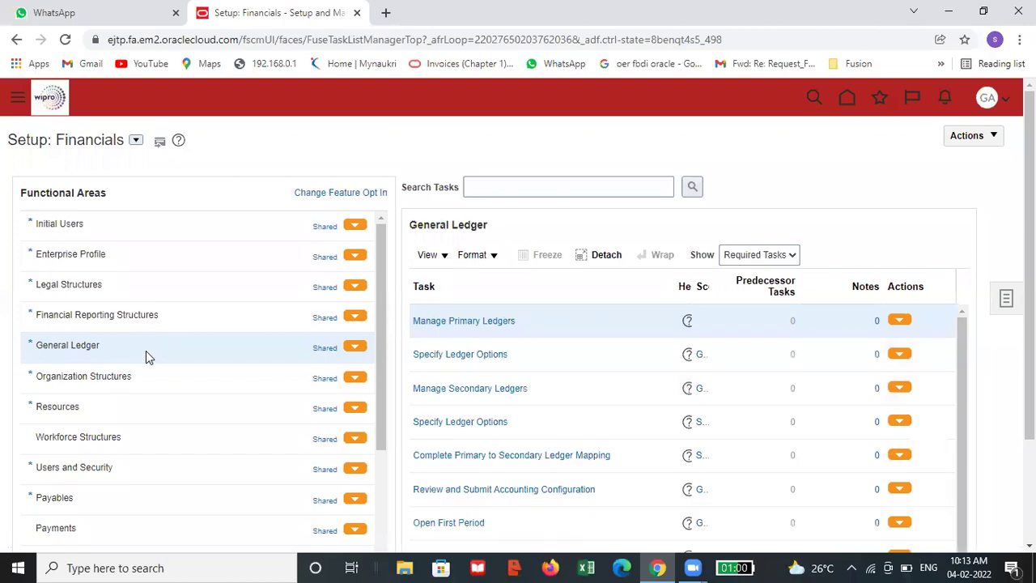
pyautogui.click(793, 256)
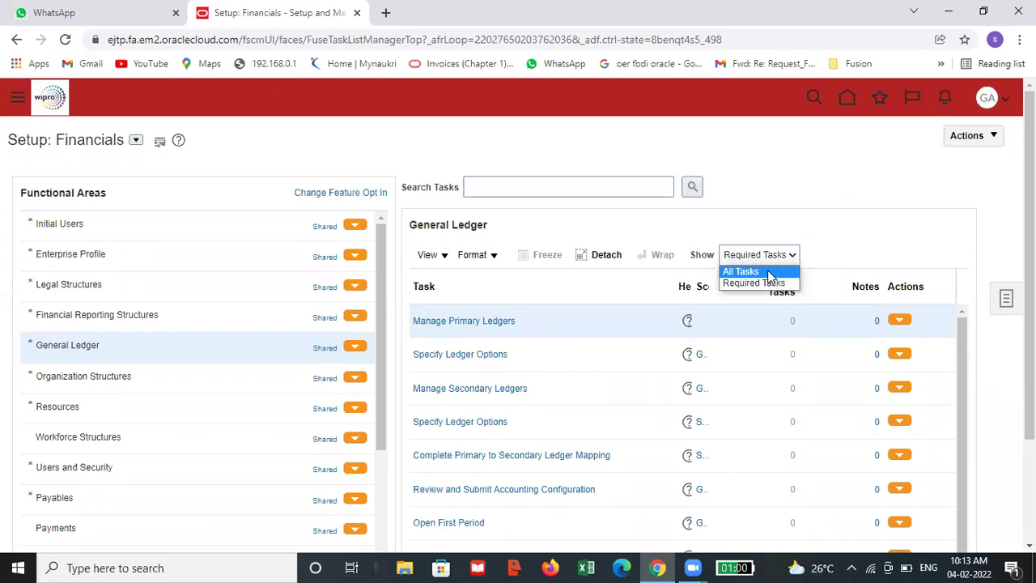
pyautogui.click(768, 272)
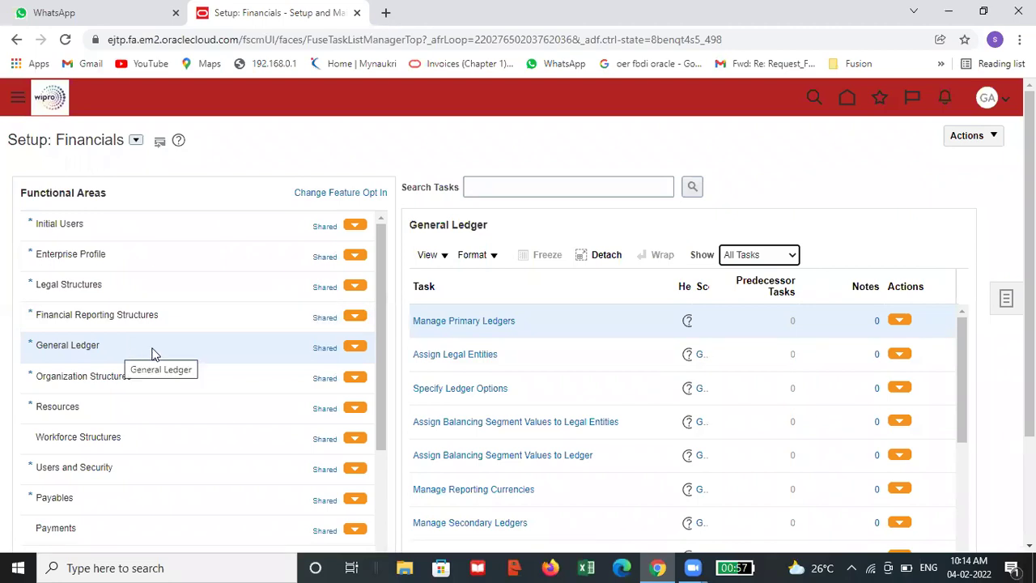
pyautogui.click(470, 362)
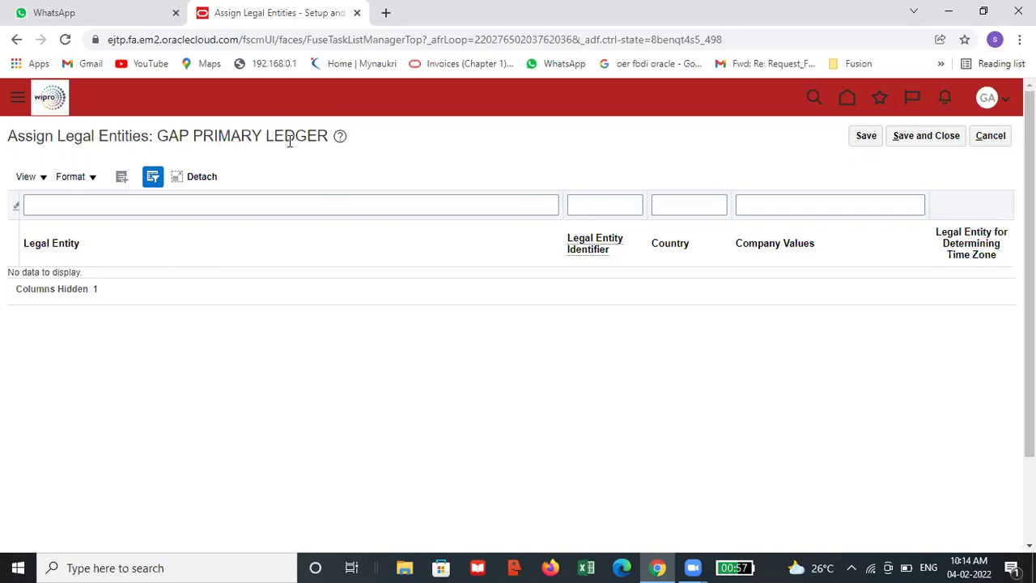
# - Search the legal entities for GAP, add GAP MOTORS LE to GAP PRIMARY LEDGER, and save and close the assignment
pyautogui.click(120, 181)
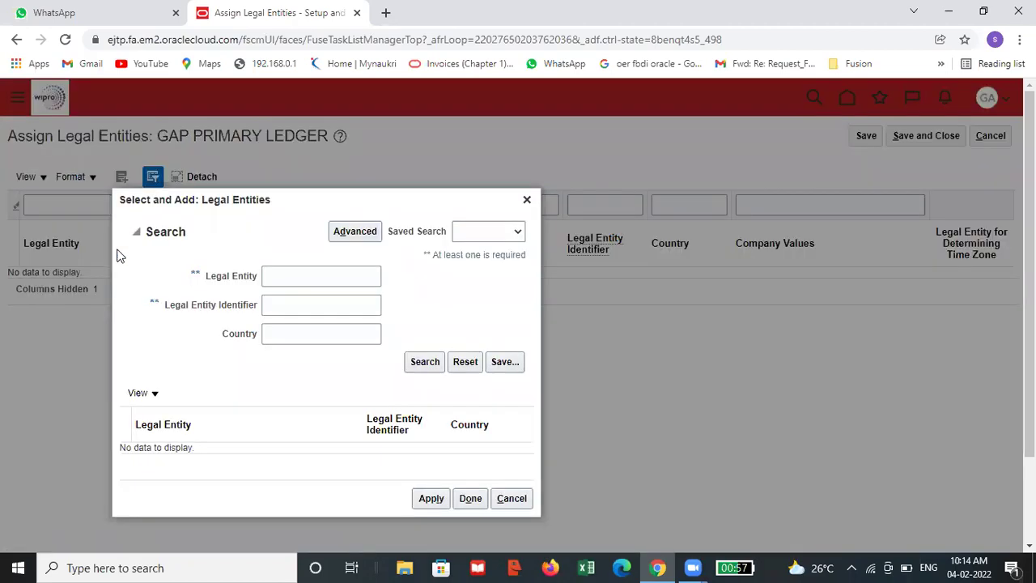
pyautogui.click(338, 274)
pyautogui.write('GAP')
pyautogui.click(423, 357)
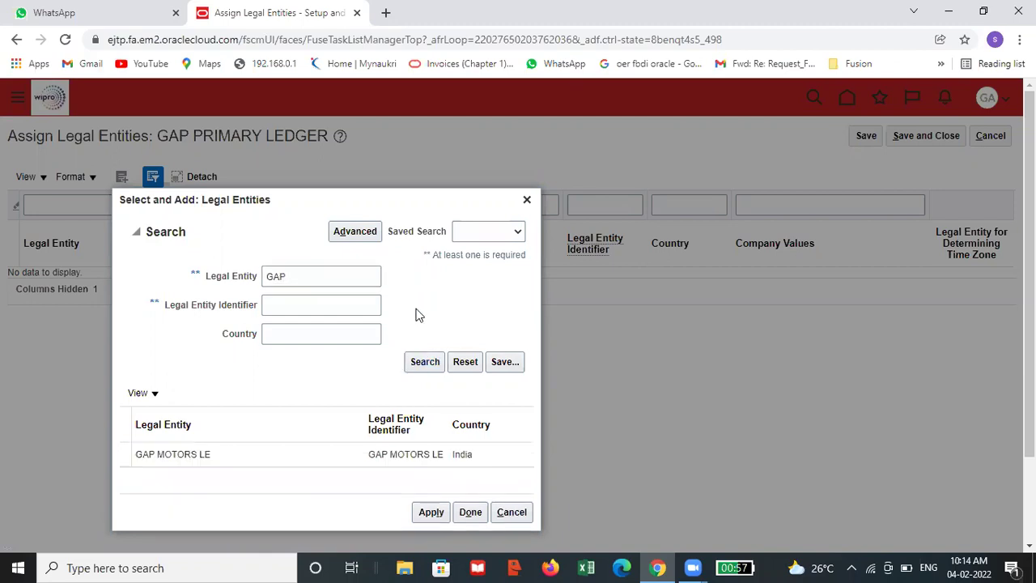
pyautogui.click(227, 458)
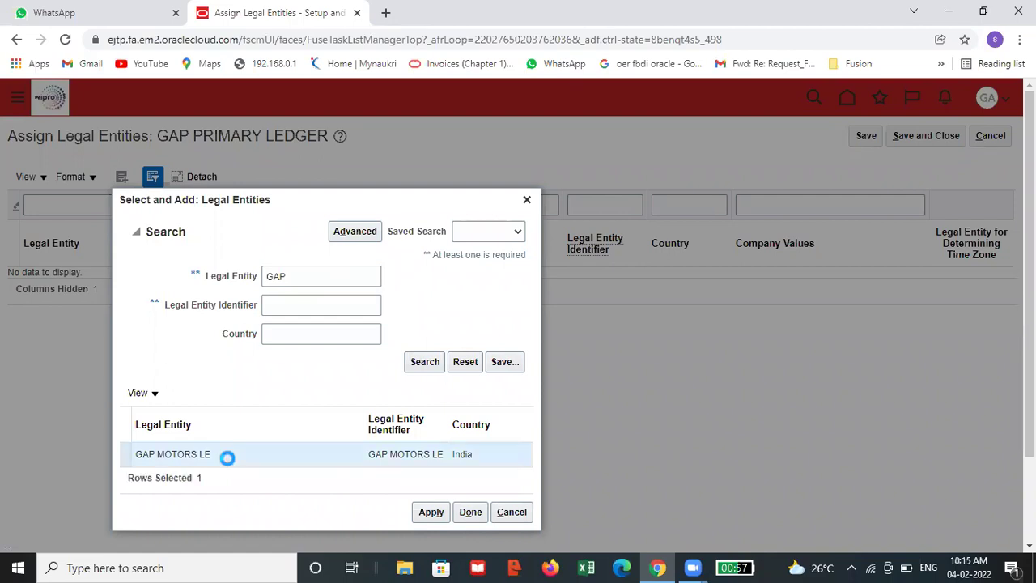
pyautogui.click(430, 515)
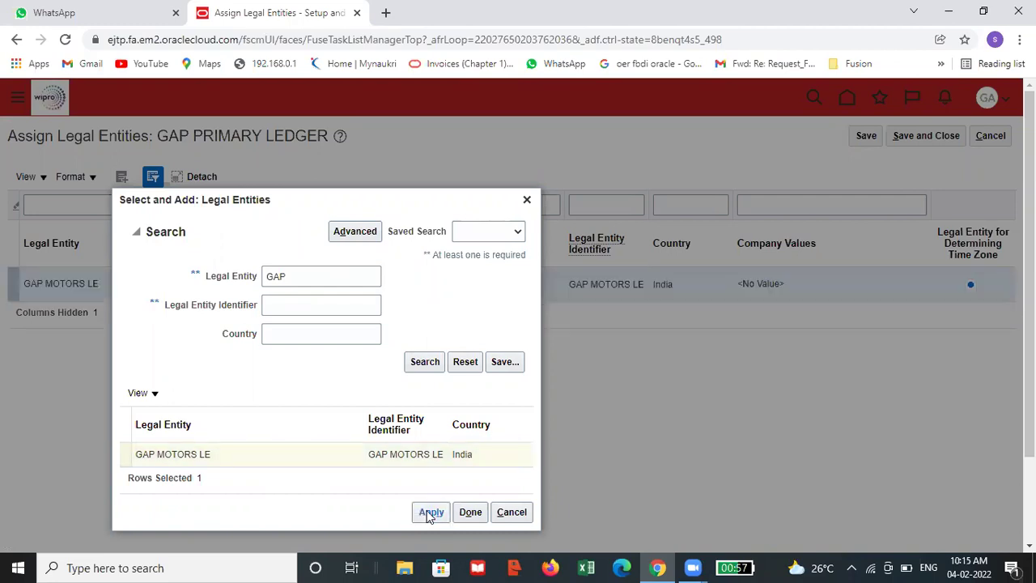
pyautogui.click(473, 512)
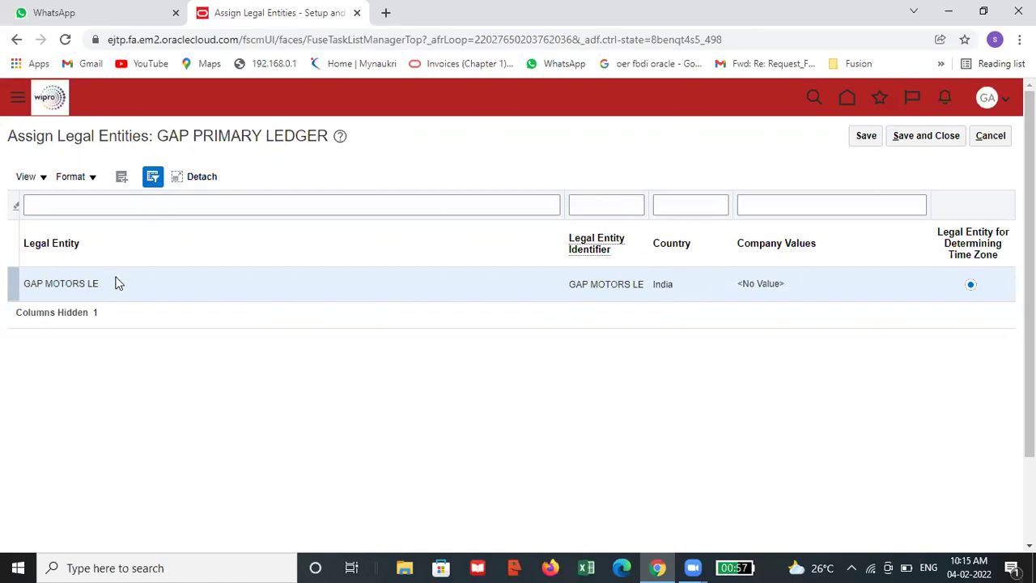
pyautogui.click(928, 139)
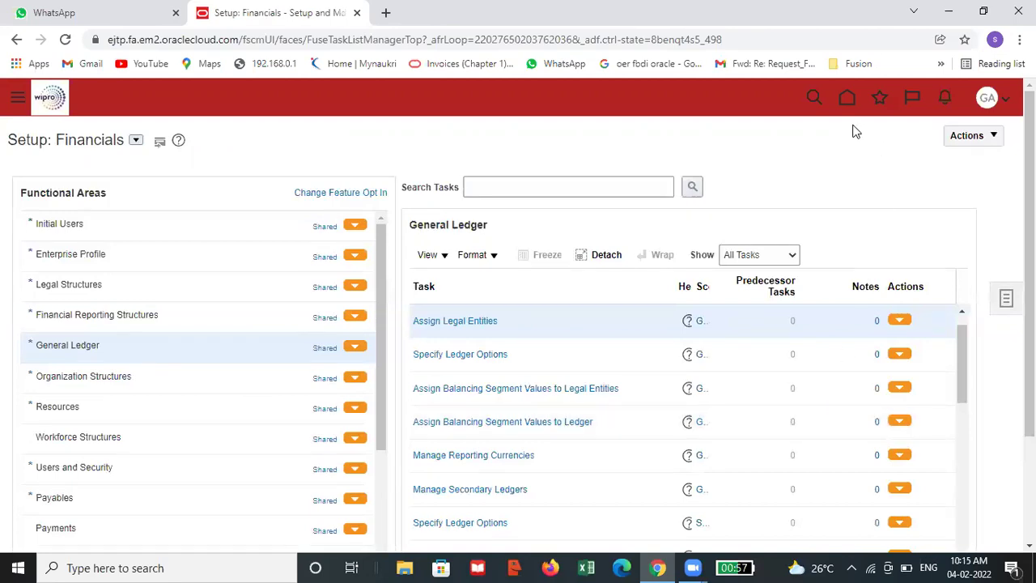
# - Open the Demos Excel workbook from the desktop and return to the Oracle page in Chrome
pyautogui.click(951, 10)
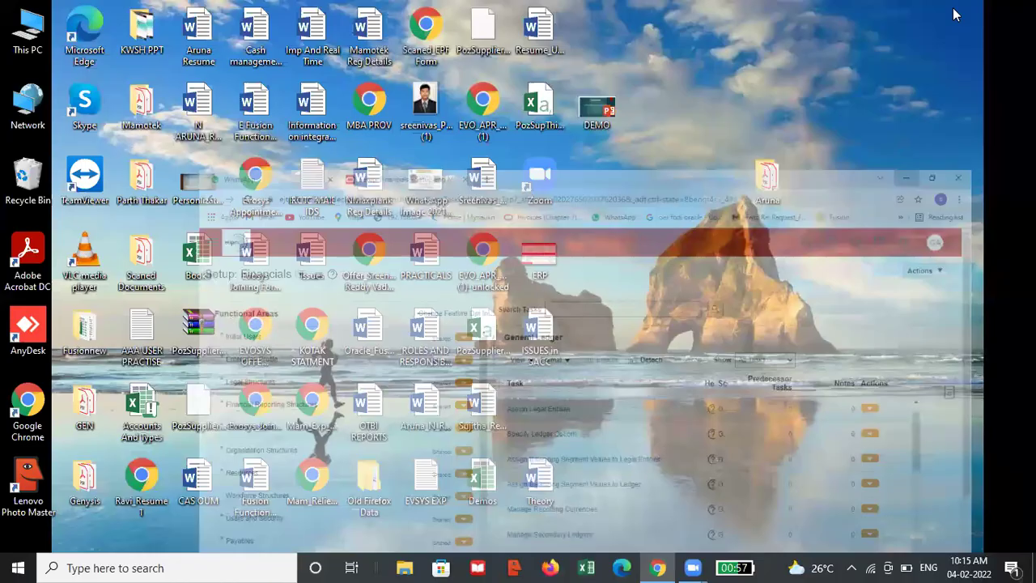
pyautogui.doubleClick(475, 482)
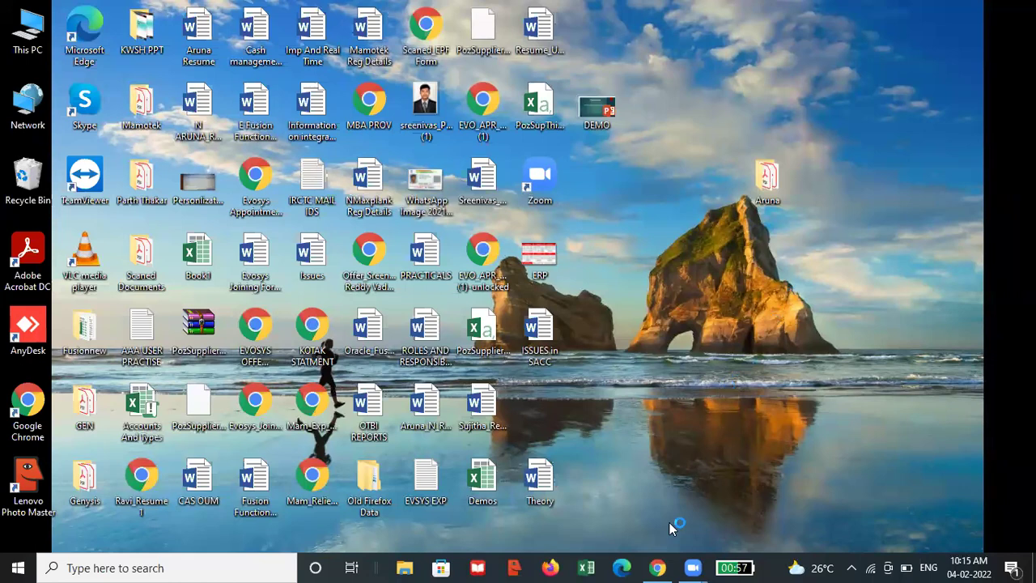
pyautogui.click(657, 567)
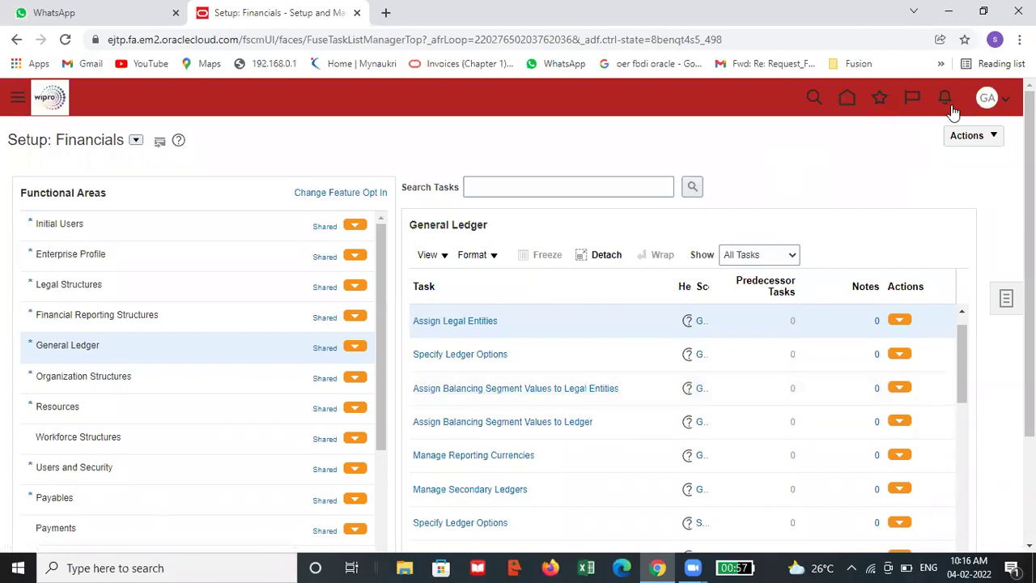
# - Reopen Setup and Maintenance and switch the setup from Compensation Management to Financials
pyautogui.click(1009, 112)
pyautogui.click(777, 322)
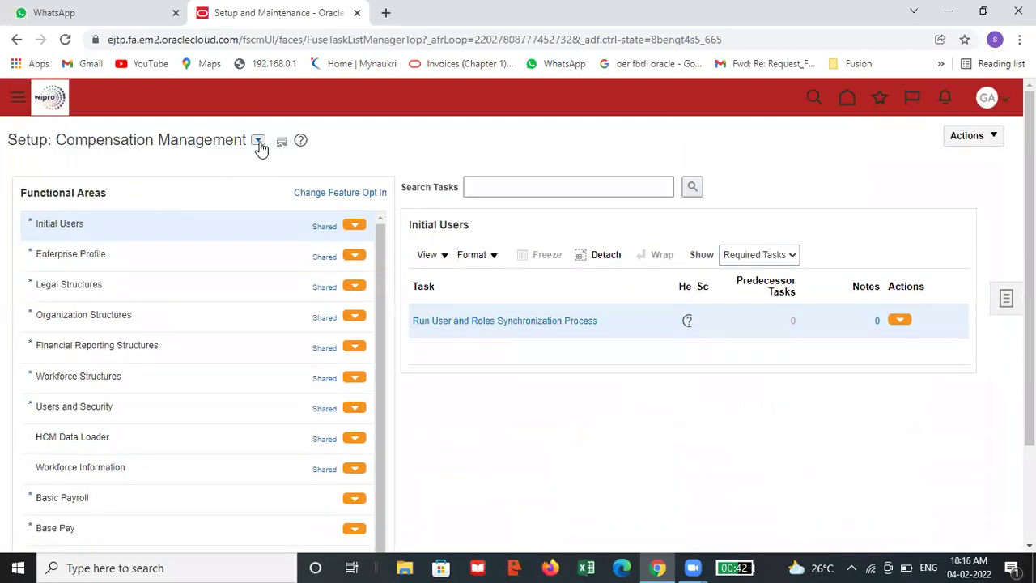
pyautogui.click(258, 139)
pyautogui.click(270, 237)
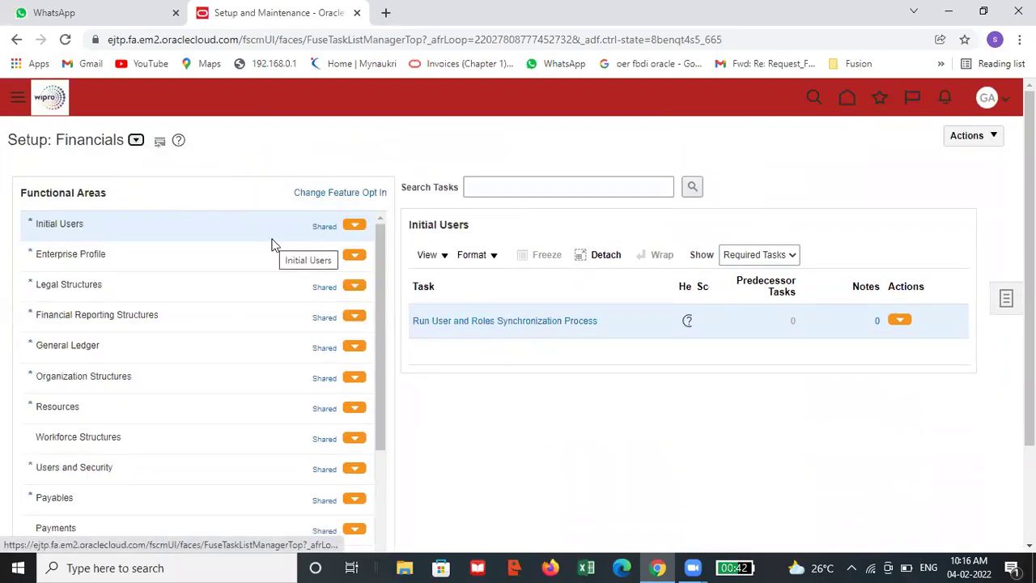
# - Open the General Ledger functional area and list all of its tasks
pyautogui.click(121, 356)
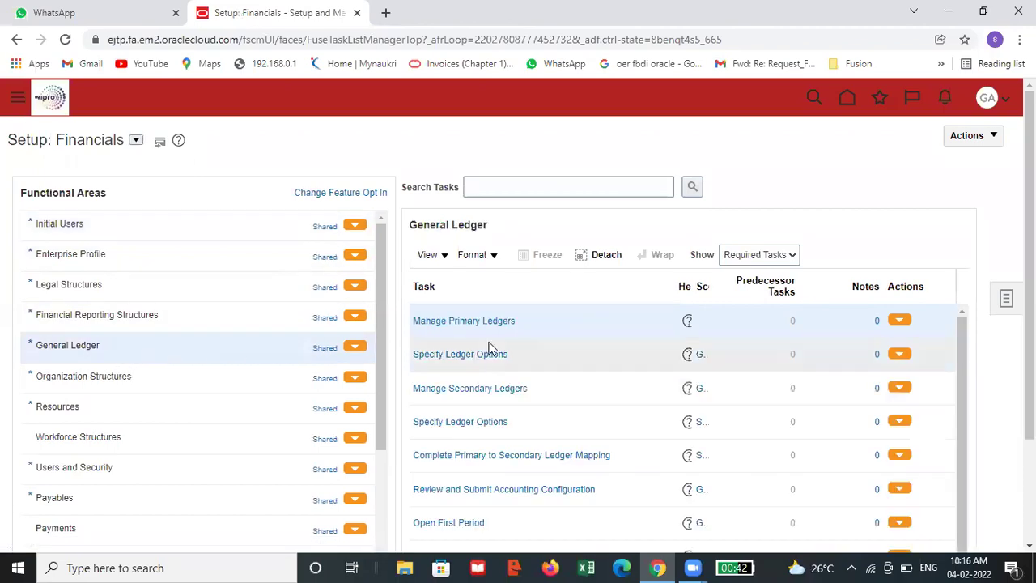
pyautogui.click(761, 257)
pyautogui.click(759, 280)
pyautogui.click(761, 257)
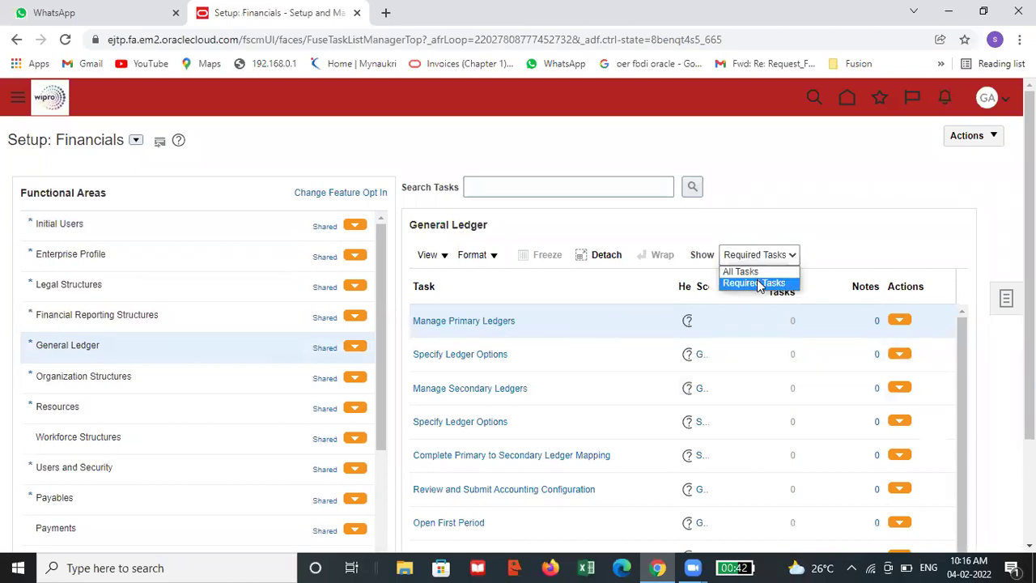
pyautogui.click(757, 270)
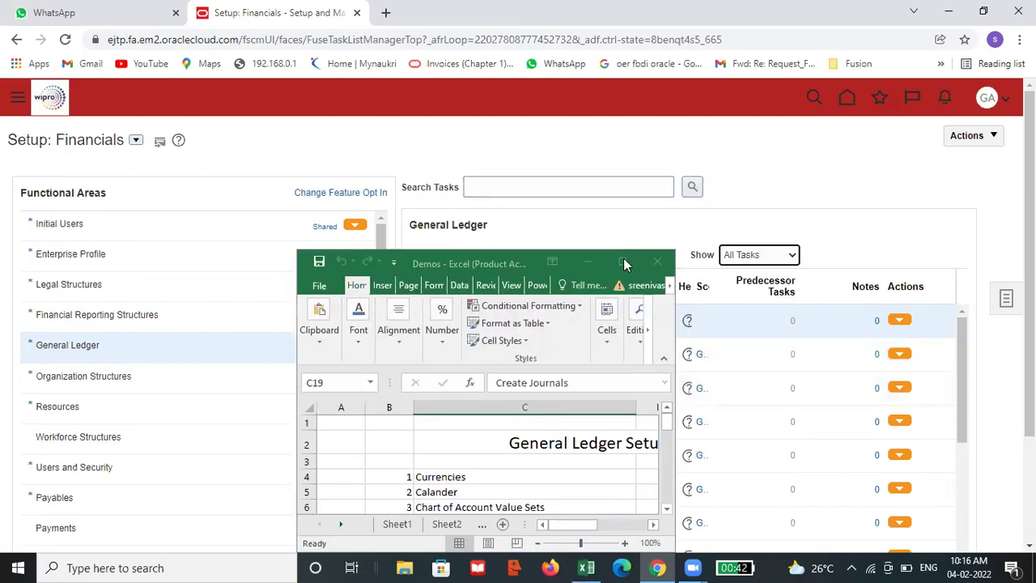
# - Check the General Ledger Setups checklist in the Demos workbook for the next setup task, then return to Chrome
pyautogui.click(660, 215)
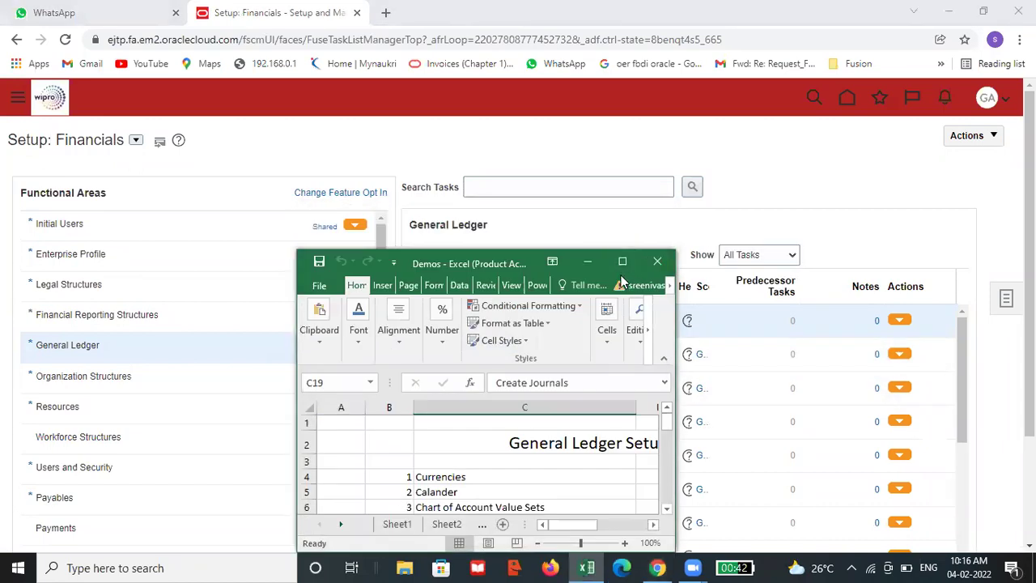
pyautogui.click(628, 259)
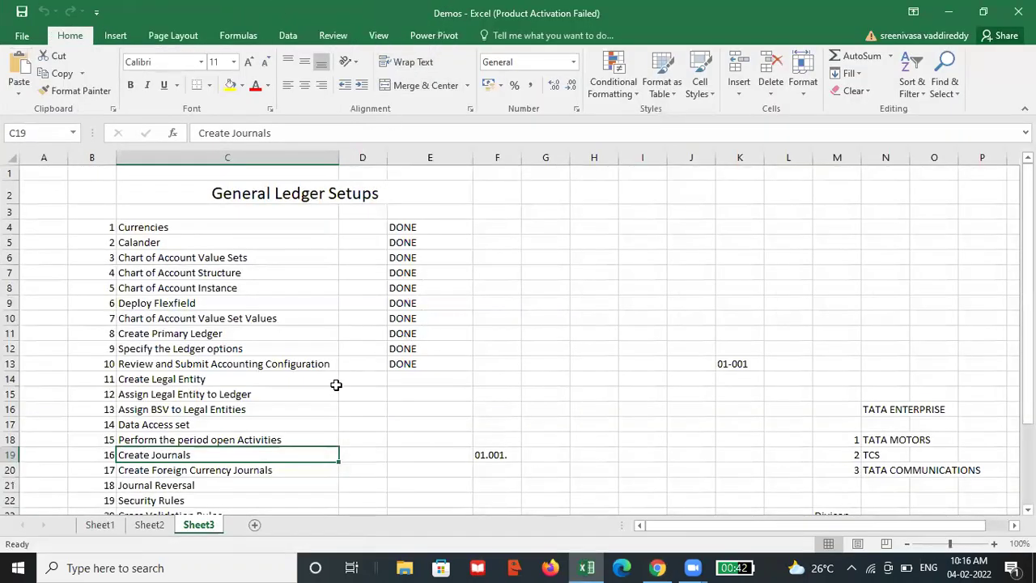
pyautogui.hotkey('alt', 'Tab')
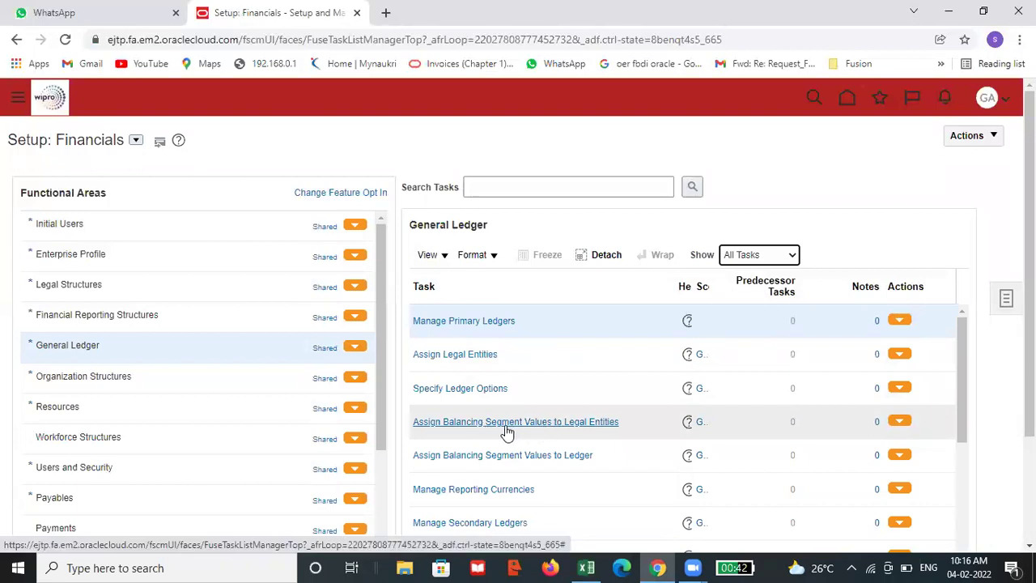
# - Assign company value 01 to GAP MOTORS LE under Assign Balancing Segment Values to Legal Entities, then save and close
pyautogui.click(505, 429)
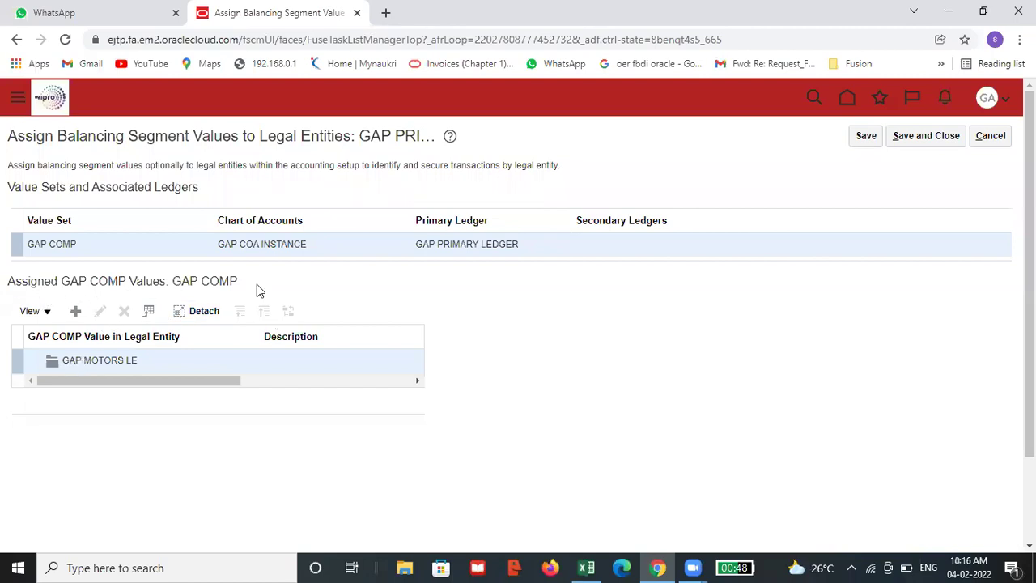
pyautogui.click(75, 312)
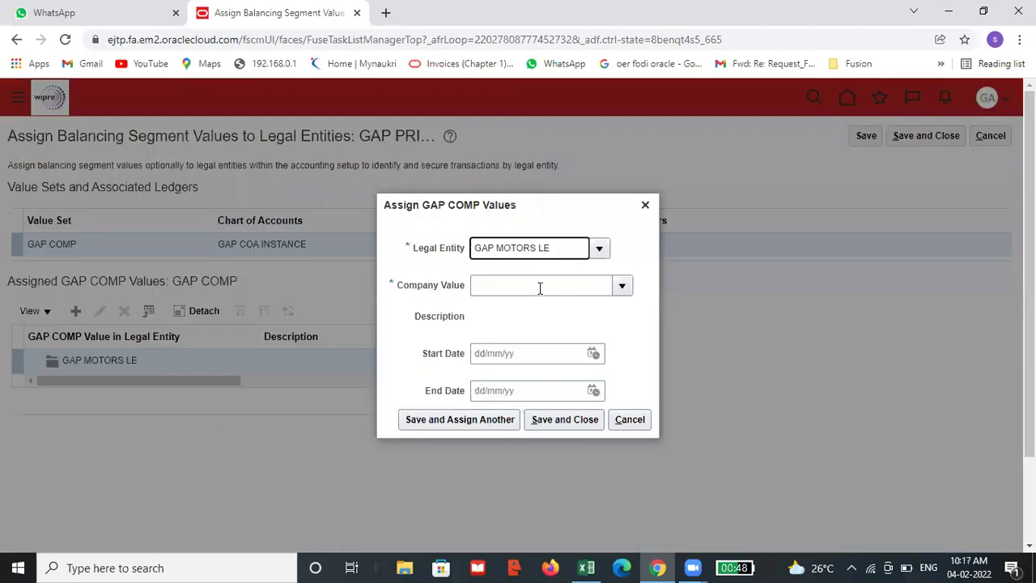
pyautogui.click(533, 288)
pyautogui.write('01')
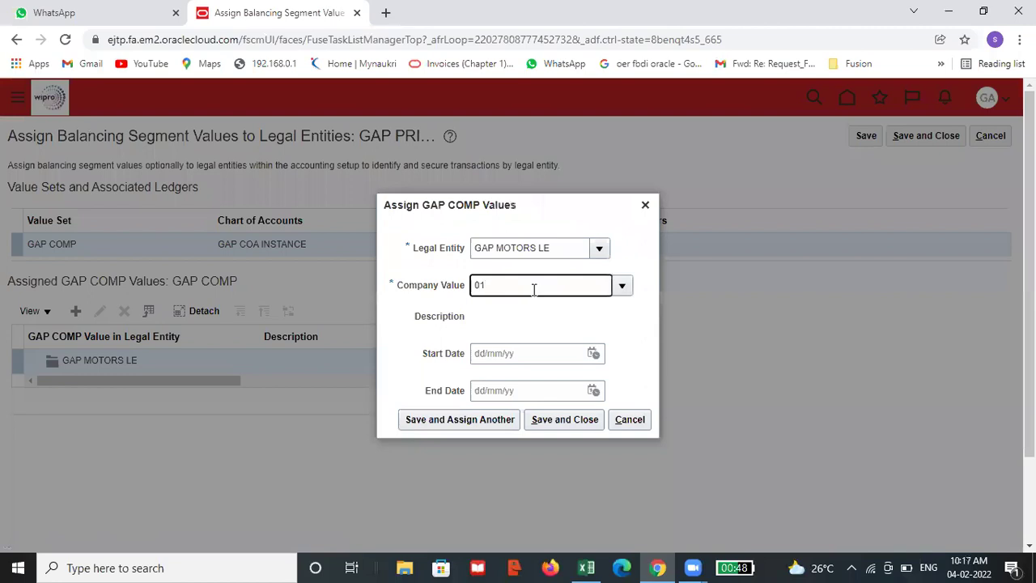
pyautogui.click(499, 305)
pyautogui.click(566, 420)
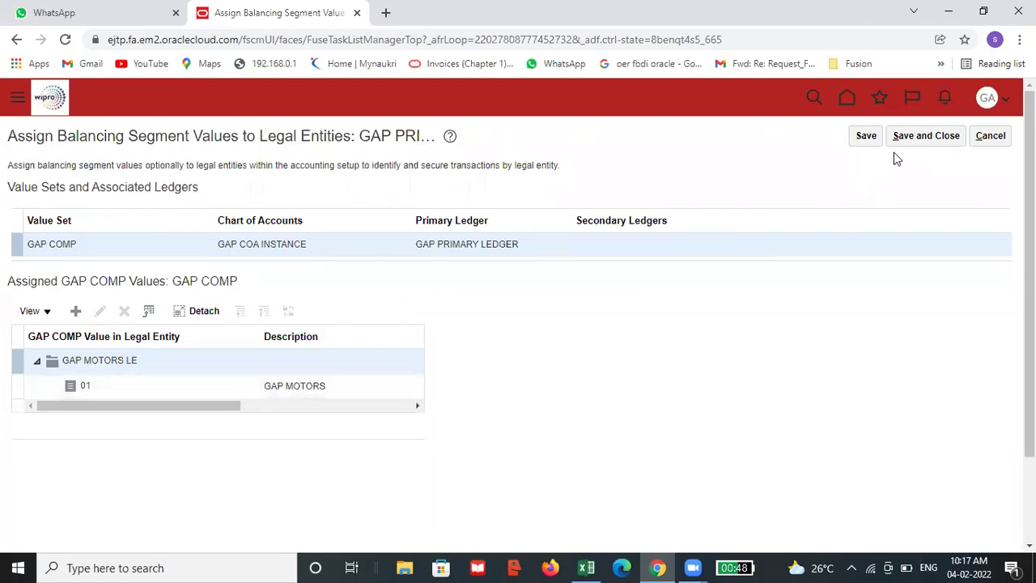
pyautogui.click(914, 138)
# - In the Demos Excel checklist, enter DONE in E14:E16 for Create Legal Entity, Assign Legal Entity to Ledger and Assign BSV to Legal Entities
pyautogui.click(586, 567)
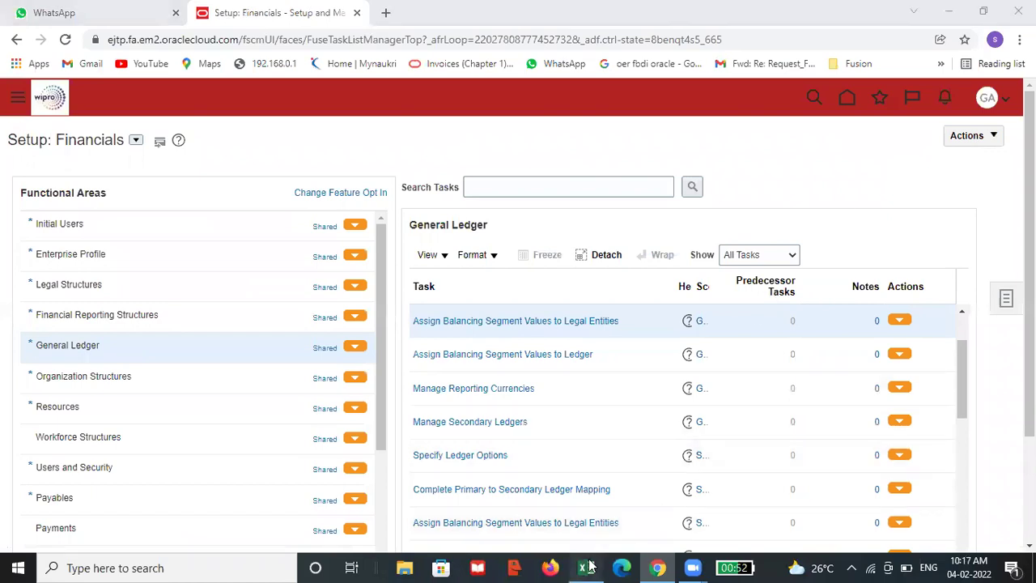
pyautogui.click(409, 380)
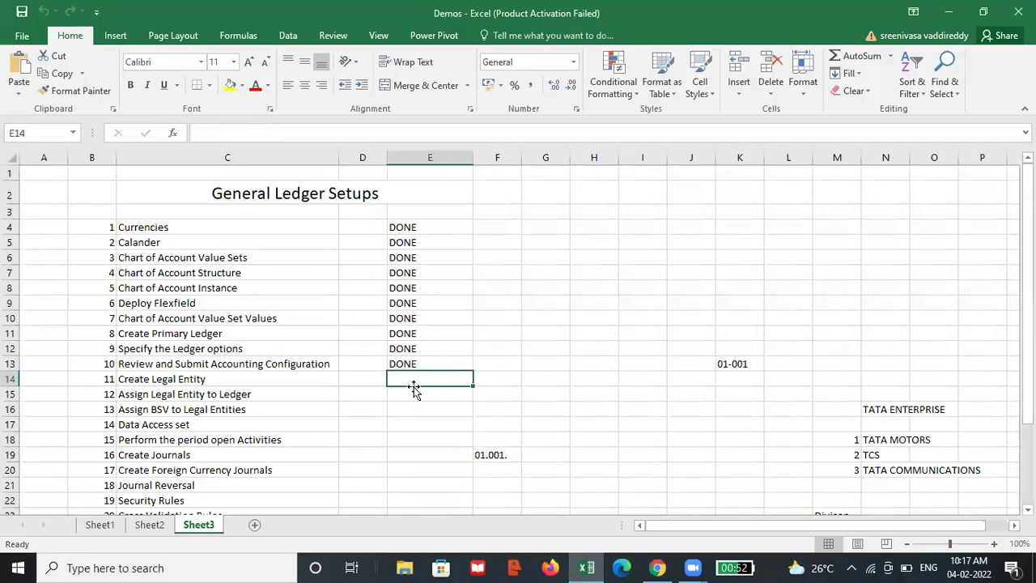
pyautogui.write('DONE')
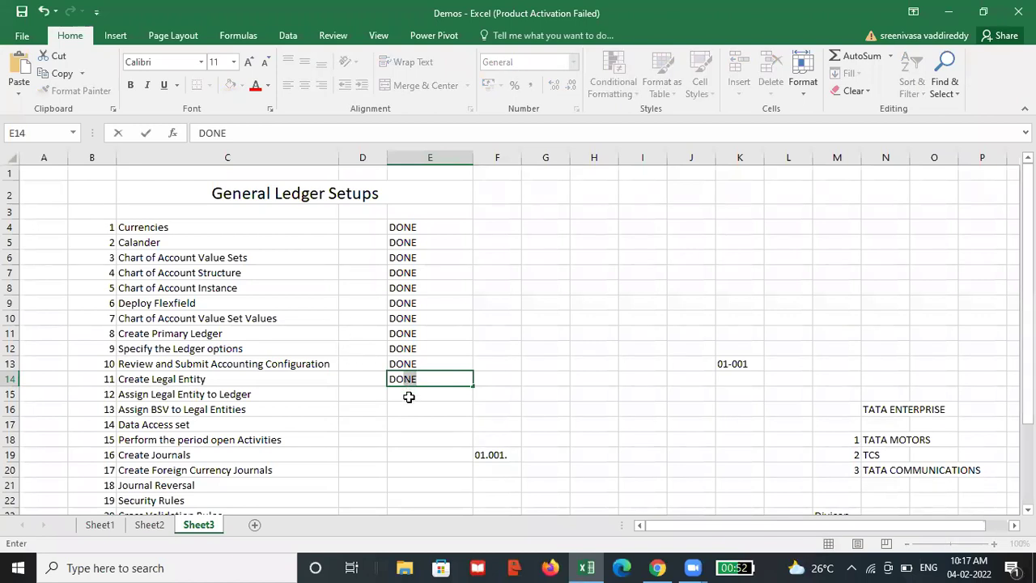
pyautogui.click(406, 395)
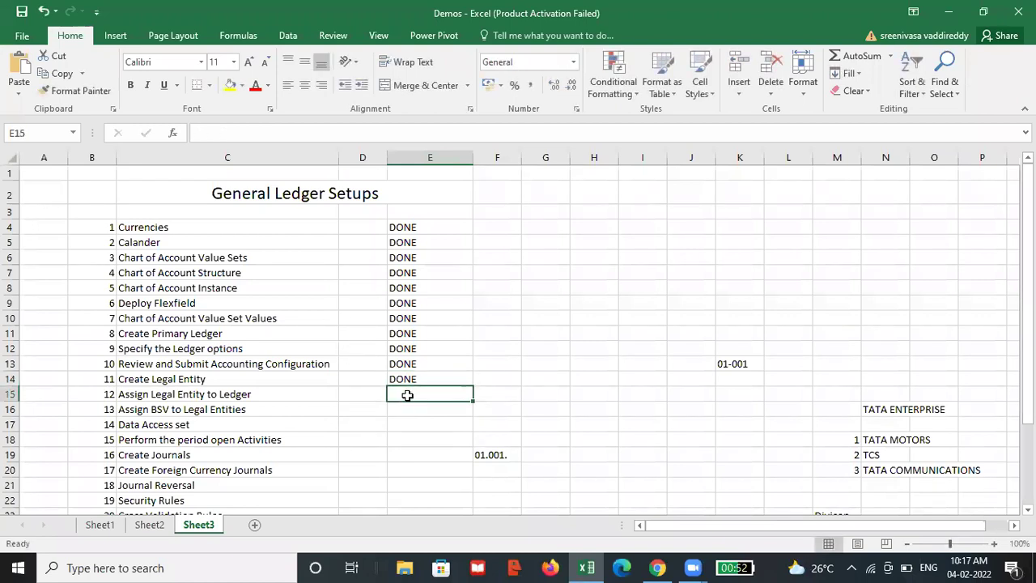
pyautogui.write('DONE')
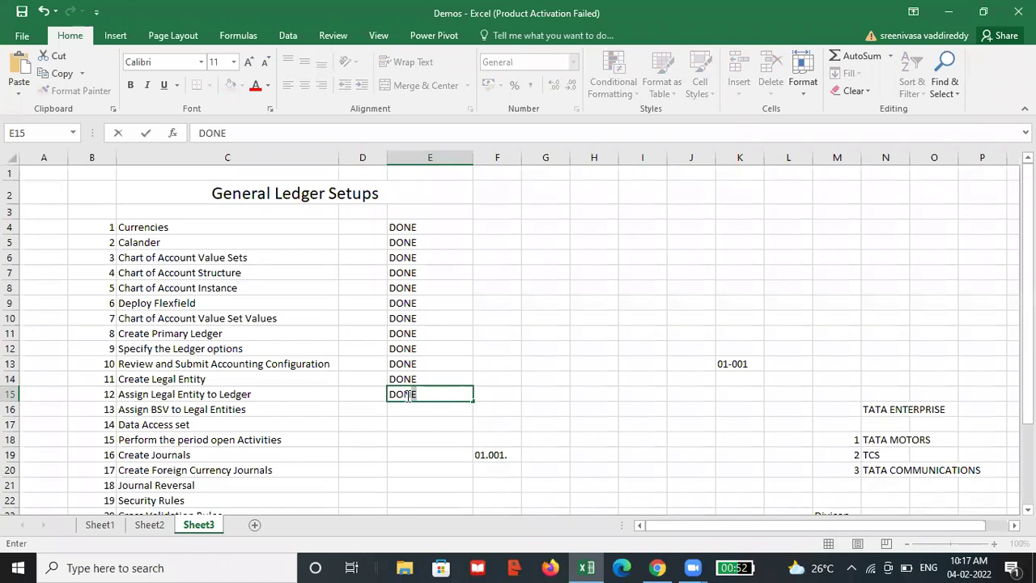
pyautogui.click(415, 406)
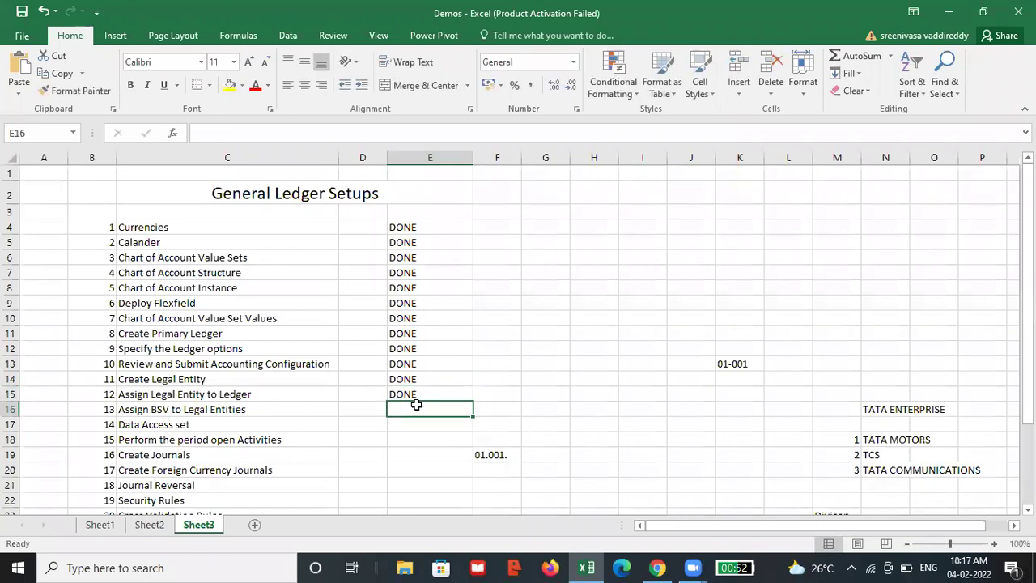
pyautogui.write('DONE')
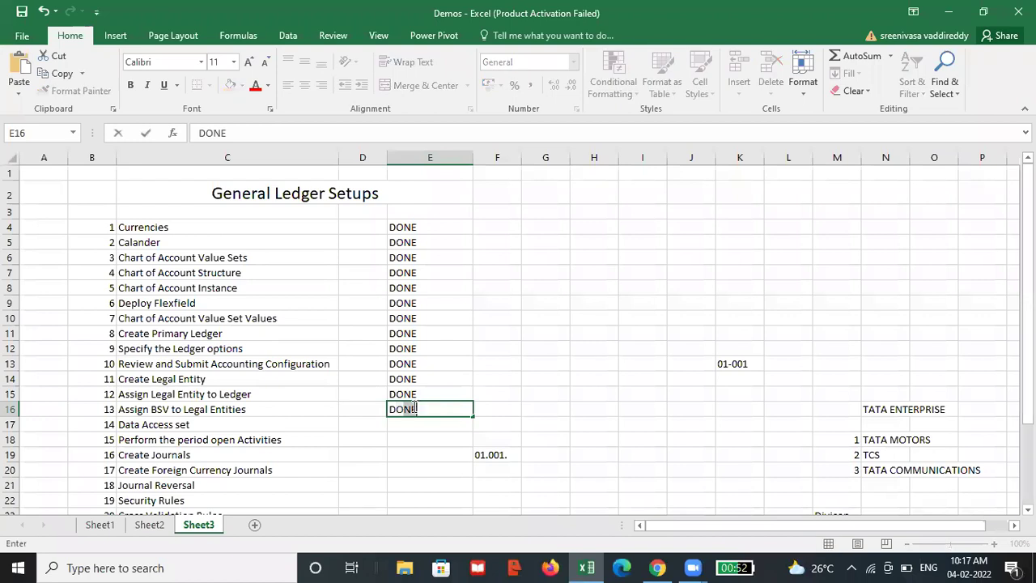
pyautogui.click(435, 426)
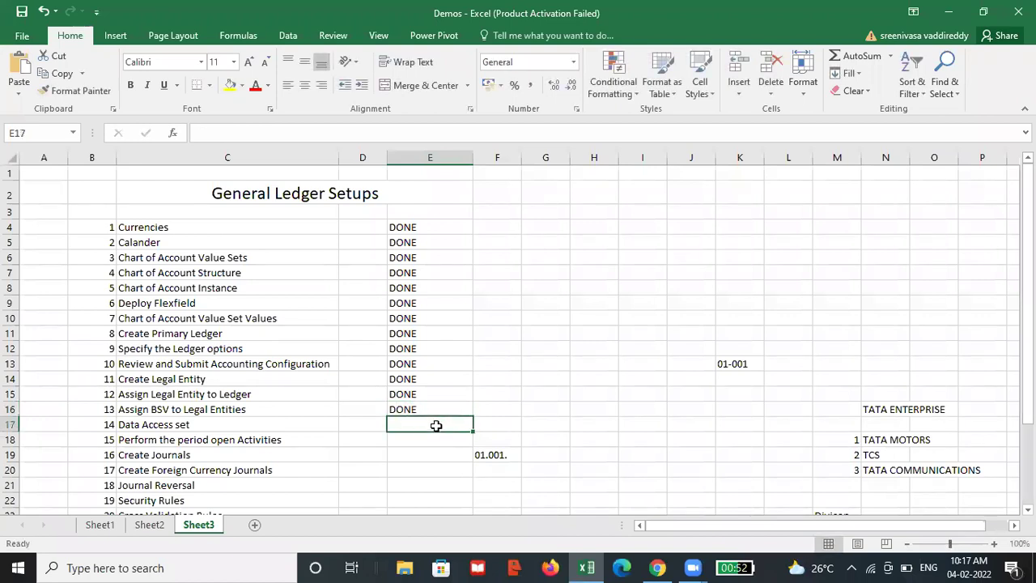
# - Return to the Oracle Applications home page in Chrome and look through the app groups up to Others
pyautogui.hotkey('alt', 'Tab')
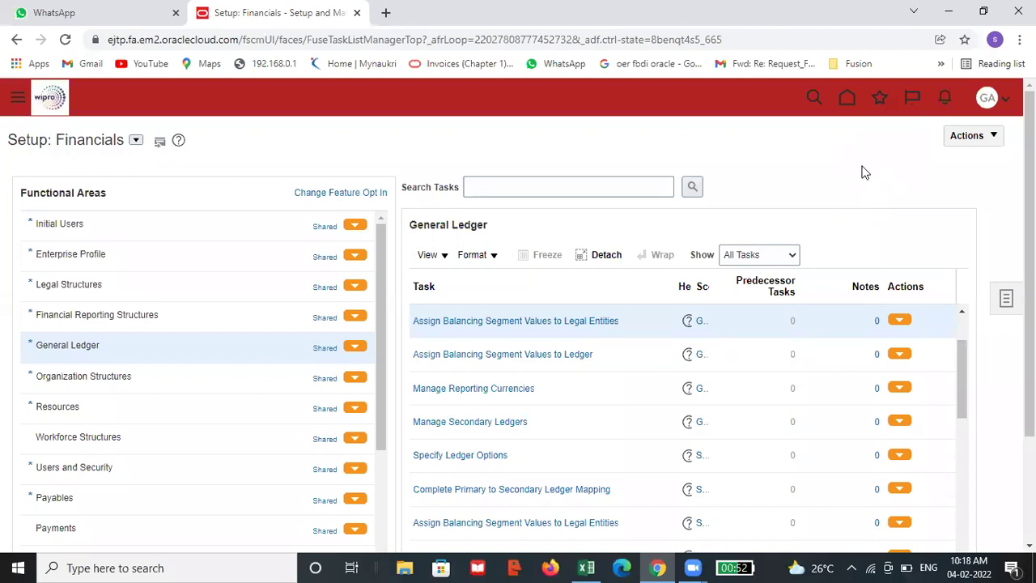
pyautogui.click(847, 101)
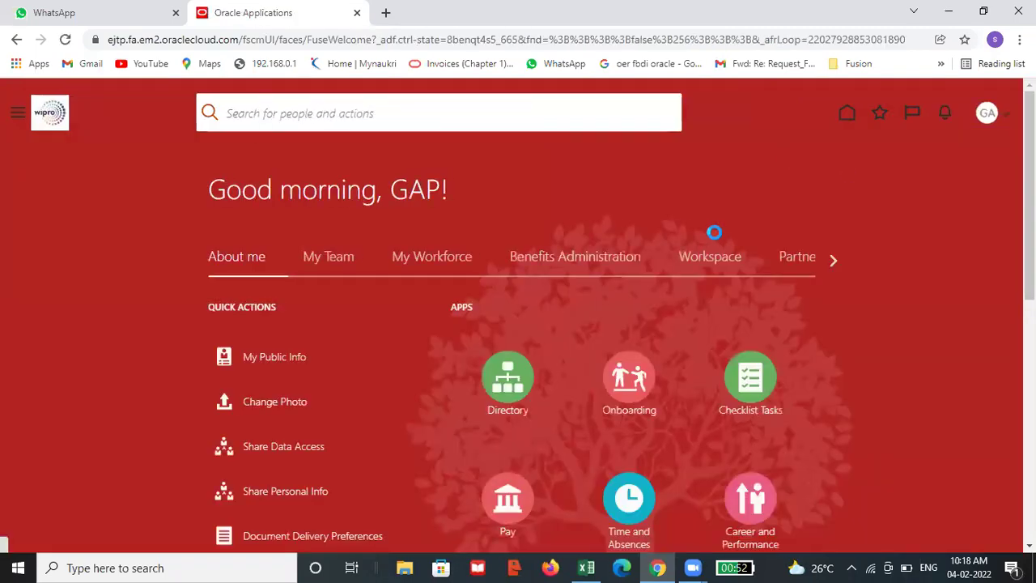
pyautogui.click(832, 260)
pyautogui.click(834, 260)
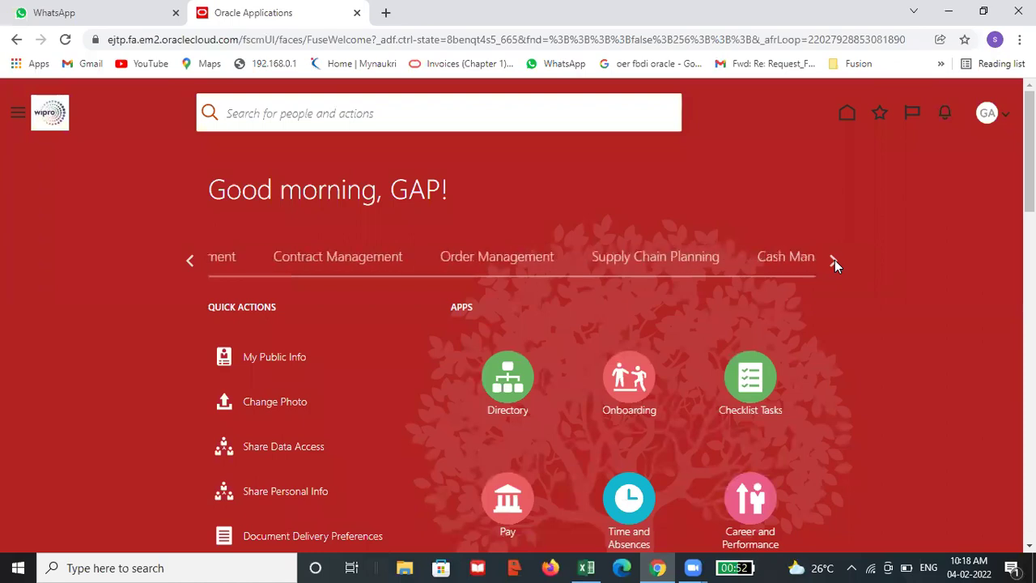
pyautogui.click(835, 259)
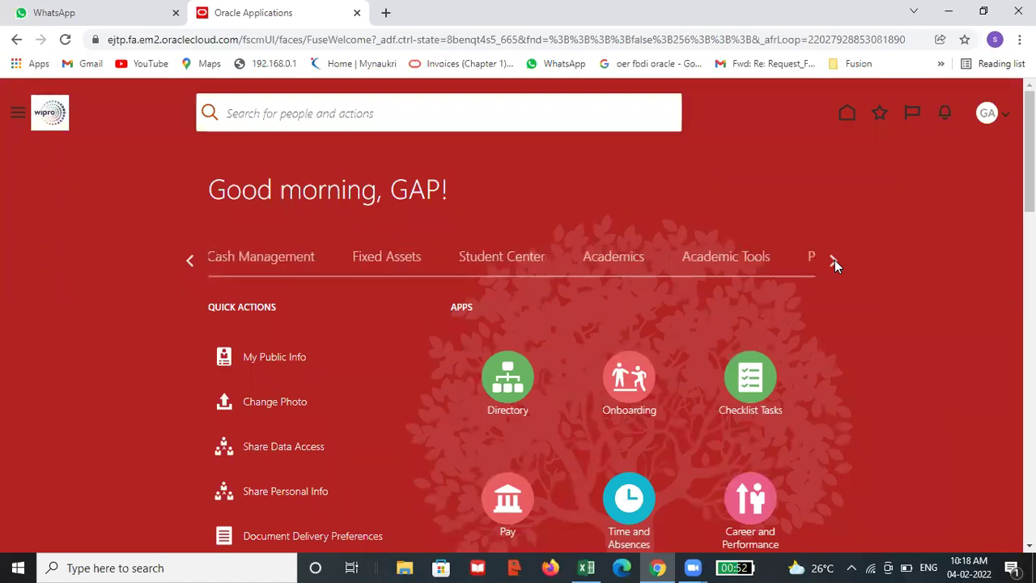
pyautogui.click(834, 260)
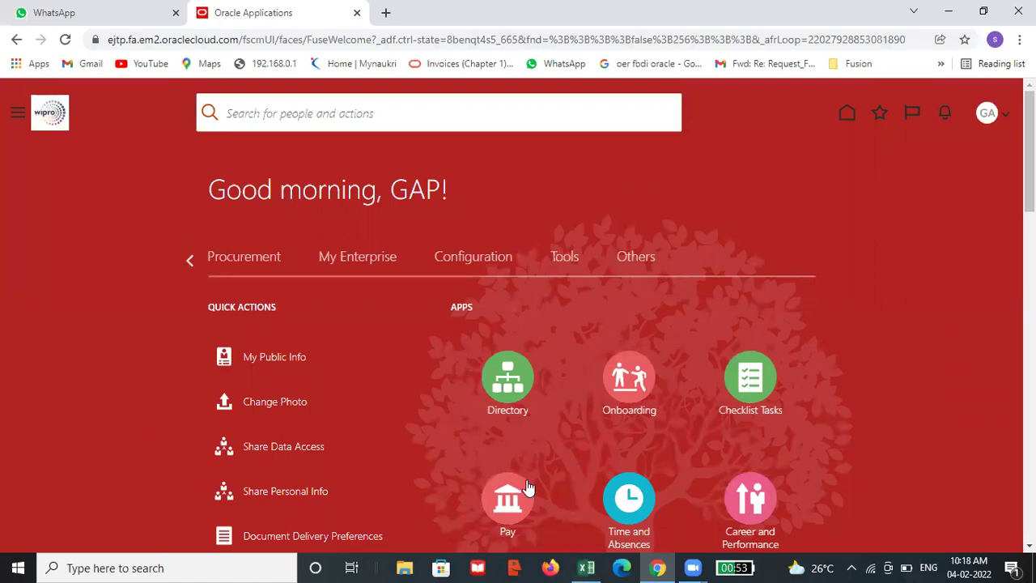
# - Switch to Firefox and open the bookmarked Wipro sign-in page for Oracle Applications Cloud
pyautogui.click(551, 568)
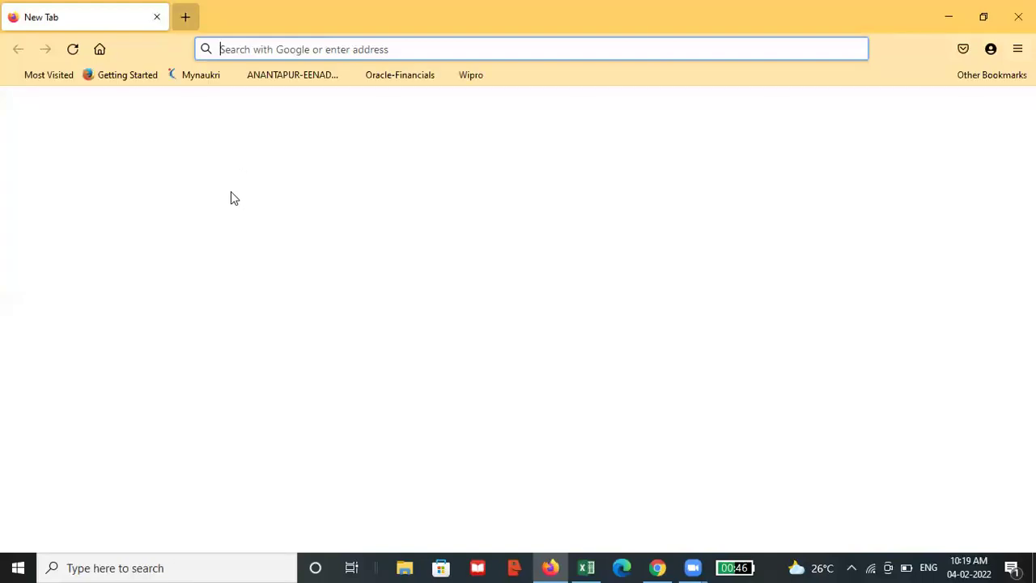
pyautogui.hotkey('ctrl', 't')
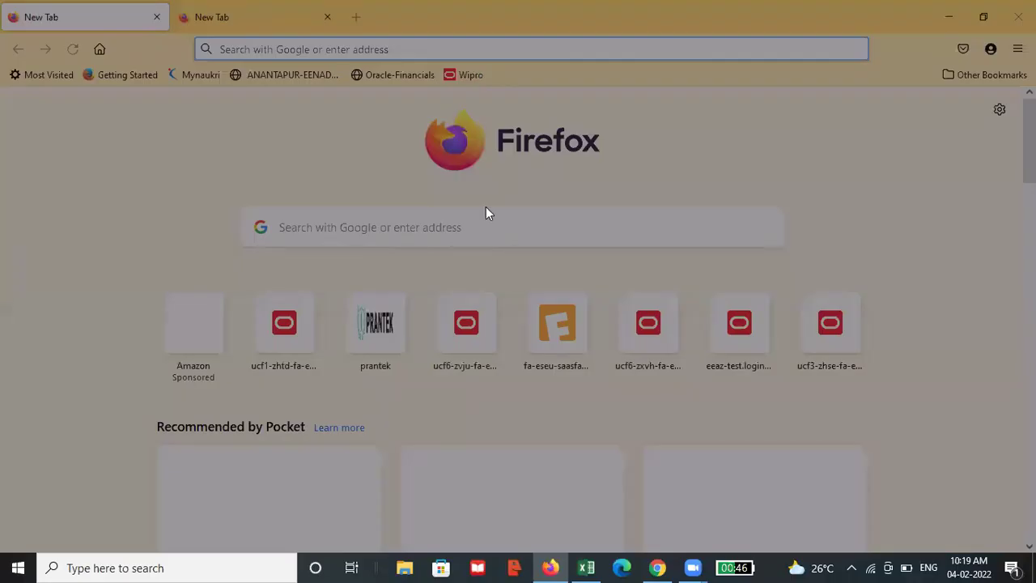
pyautogui.click(628, 184)
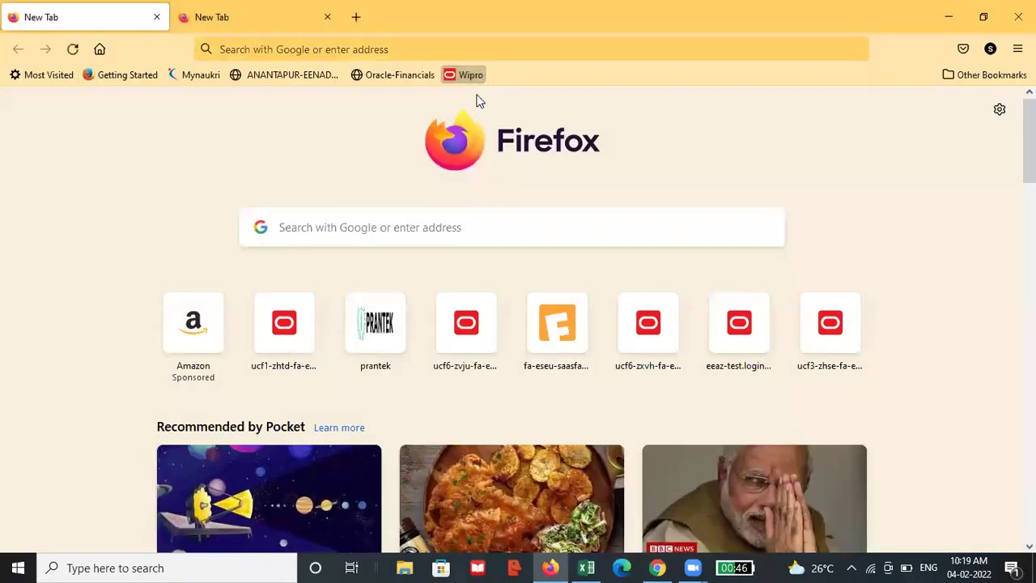
pyautogui.click(475, 81)
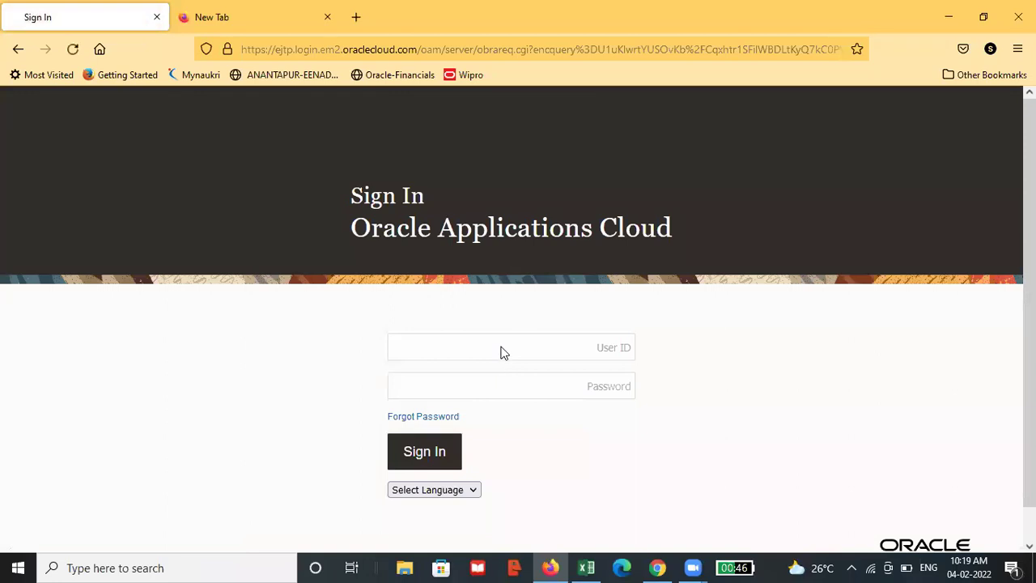
# - Sign in to Oracle Applications Cloud with the second account's user ID and password, declining to save the login
pyautogui.click(504, 347)
pyautogui.write('ORAC')
pyautogui.press('Tab')
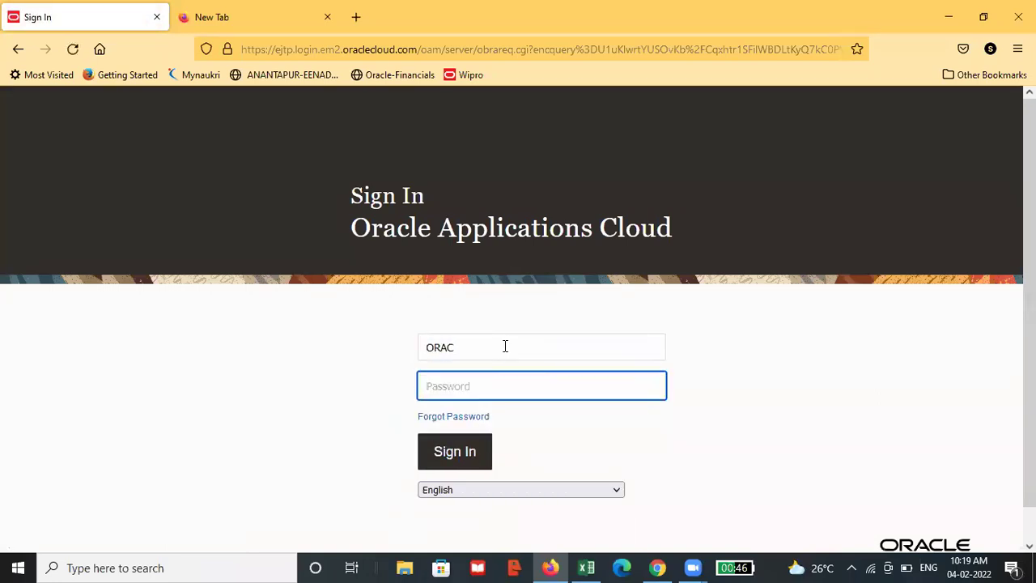
pyautogui.write('•••••••••••')
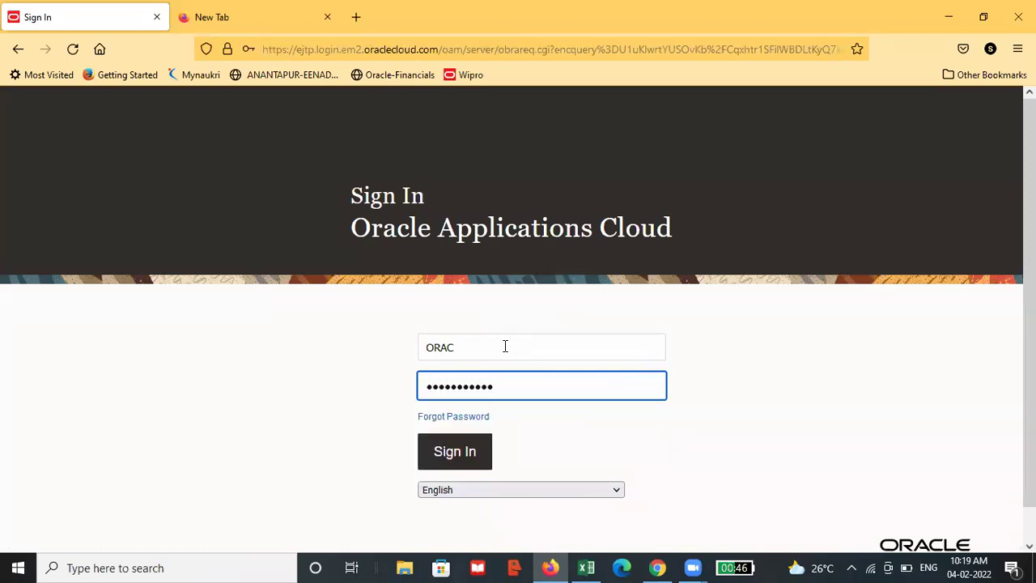
pyautogui.click(456, 449)
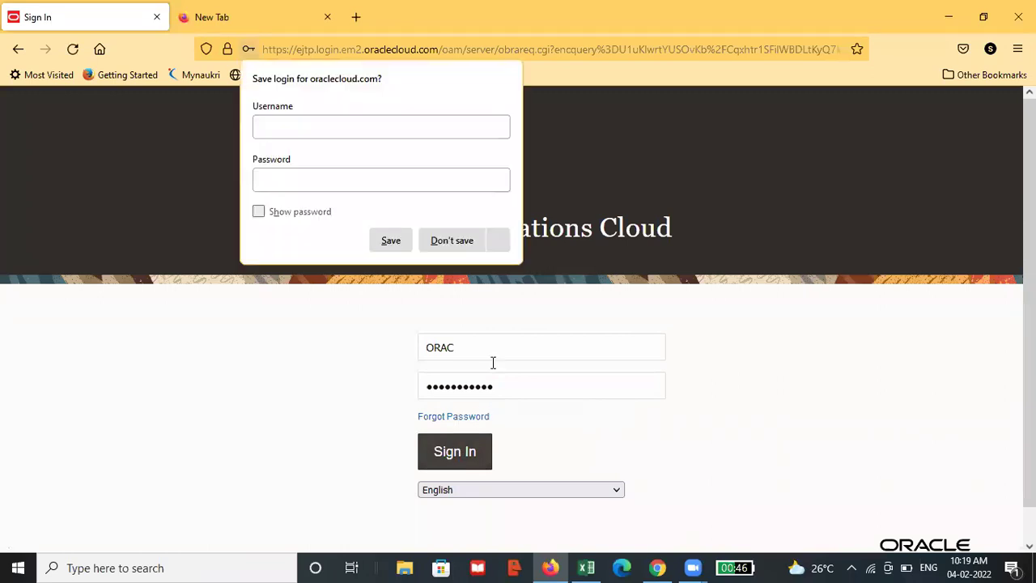
pyautogui.click(452, 241)
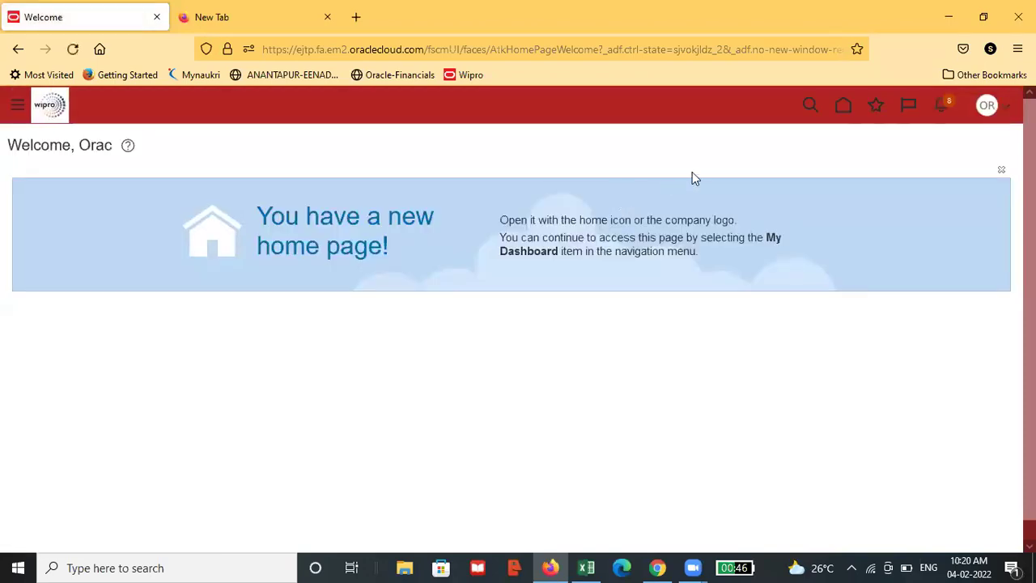
# - Go to this account's home page, browse the app groups and show the General Accounting apps
pyautogui.click(844, 107)
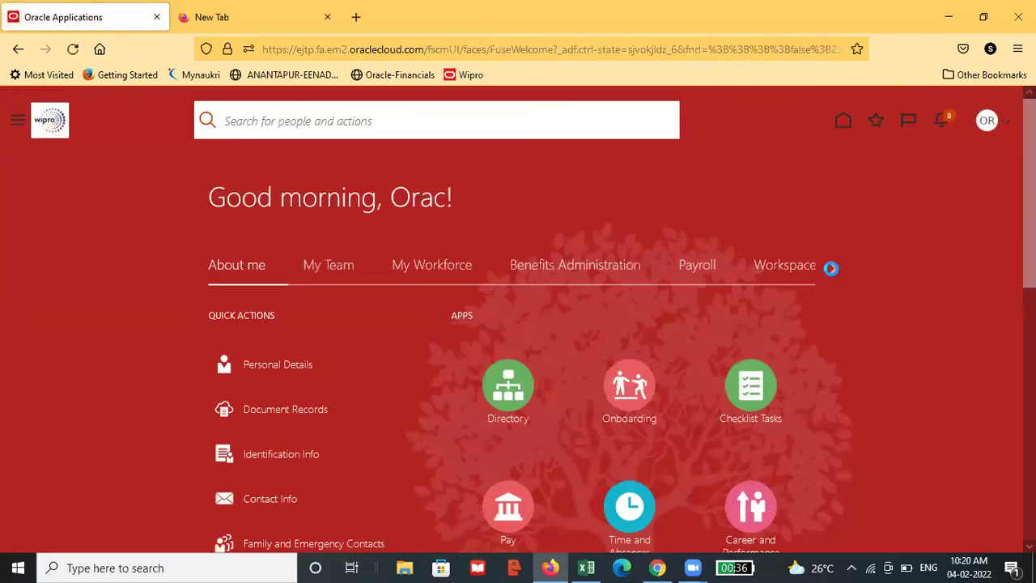
pyautogui.click(833, 268)
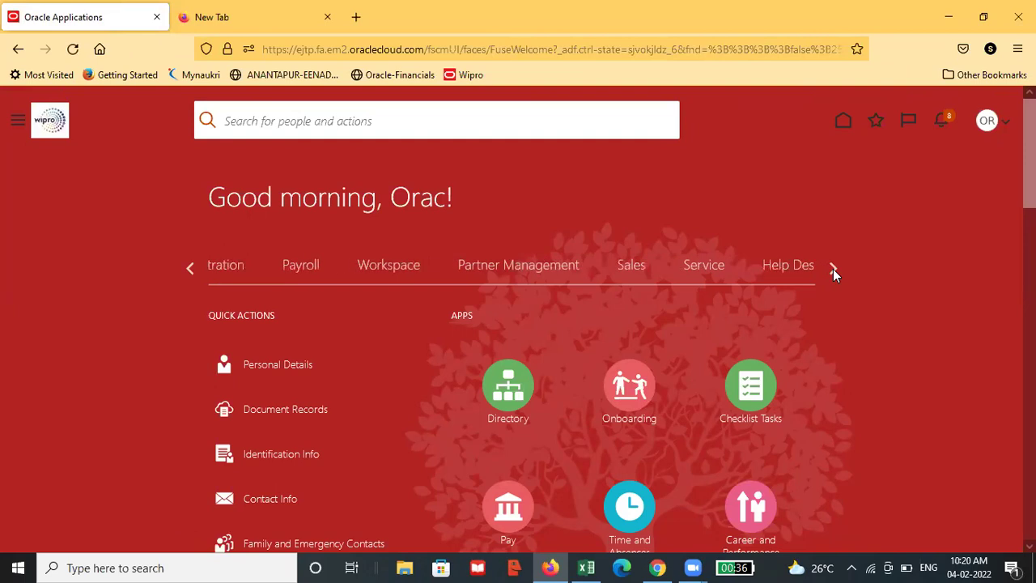
pyautogui.click(833, 269)
pyautogui.click(833, 268)
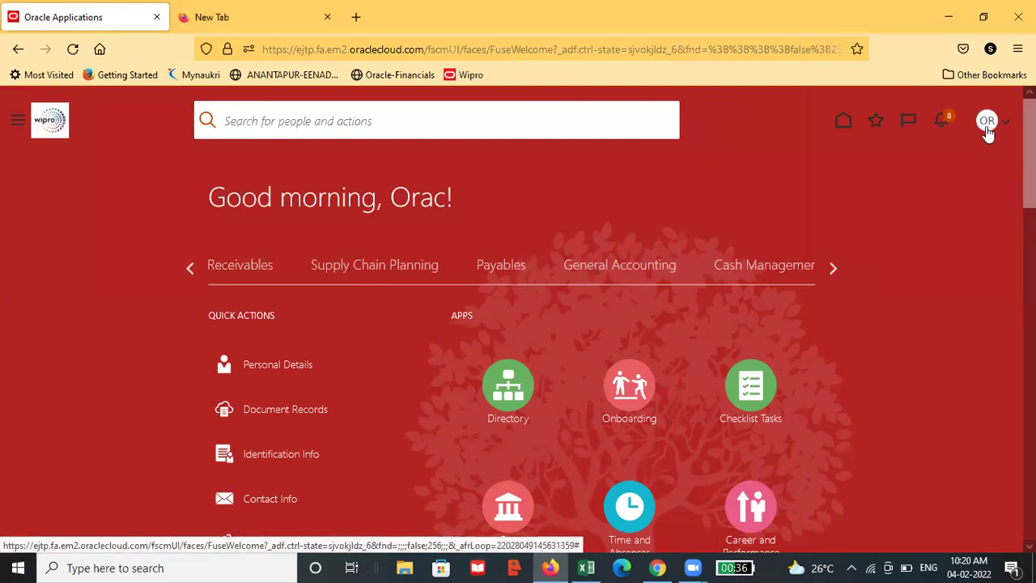
pyautogui.click(654, 268)
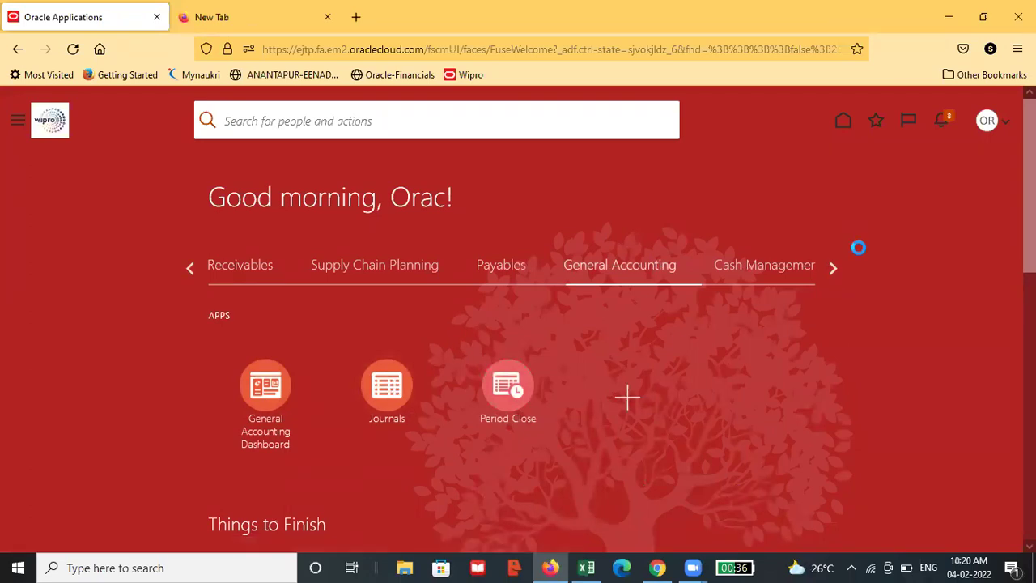
# - Return to Chrome and check the GAP user's app groups back to About me, then view Settings and Actions
pyautogui.hotkey('alt', 'Tab')
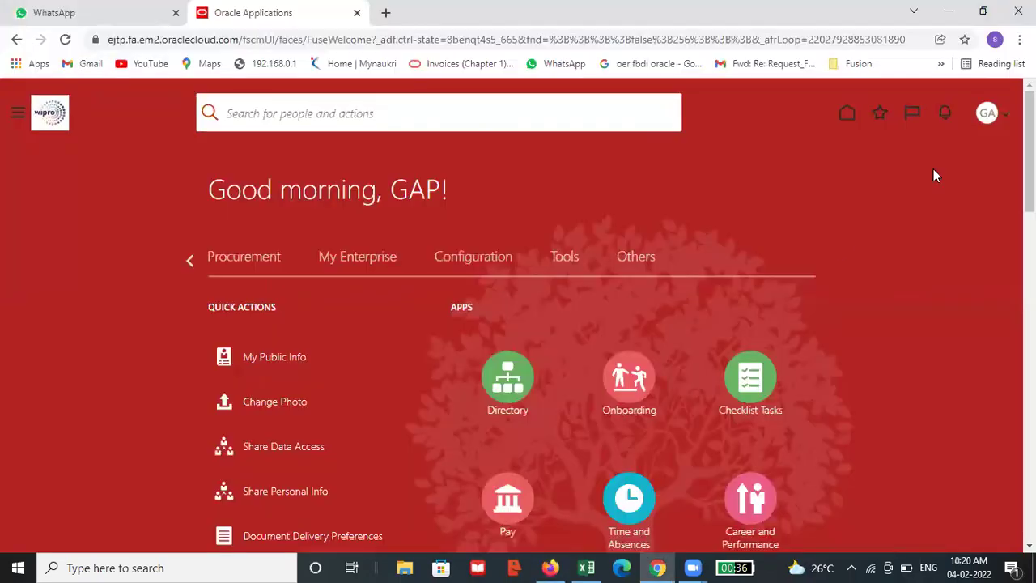
pyautogui.click(189, 259)
pyautogui.click(188, 258)
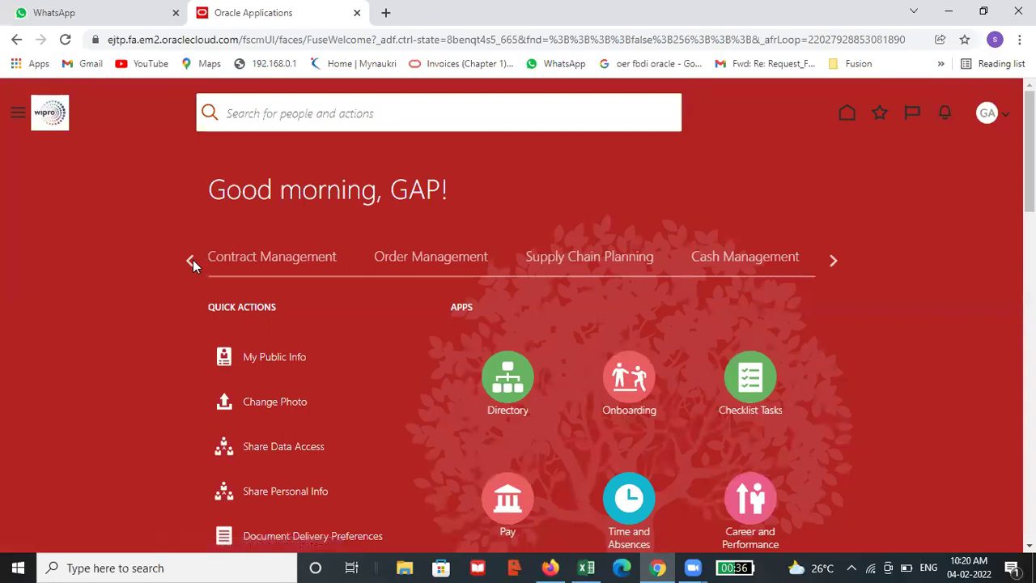
pyautogui.click(191, 260)
pyautogui.click(191, 260)
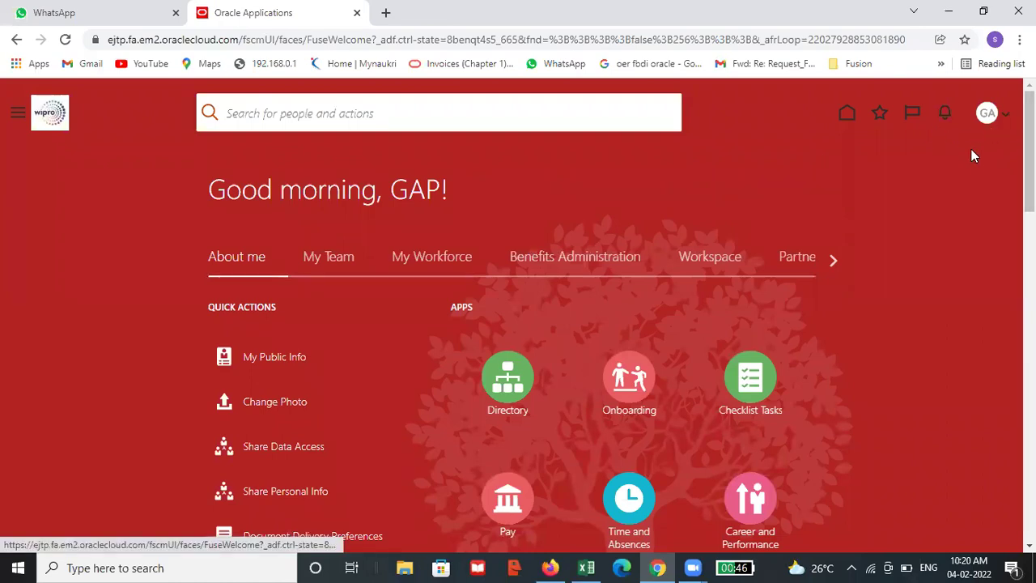
pyautogui.click(988, 115)
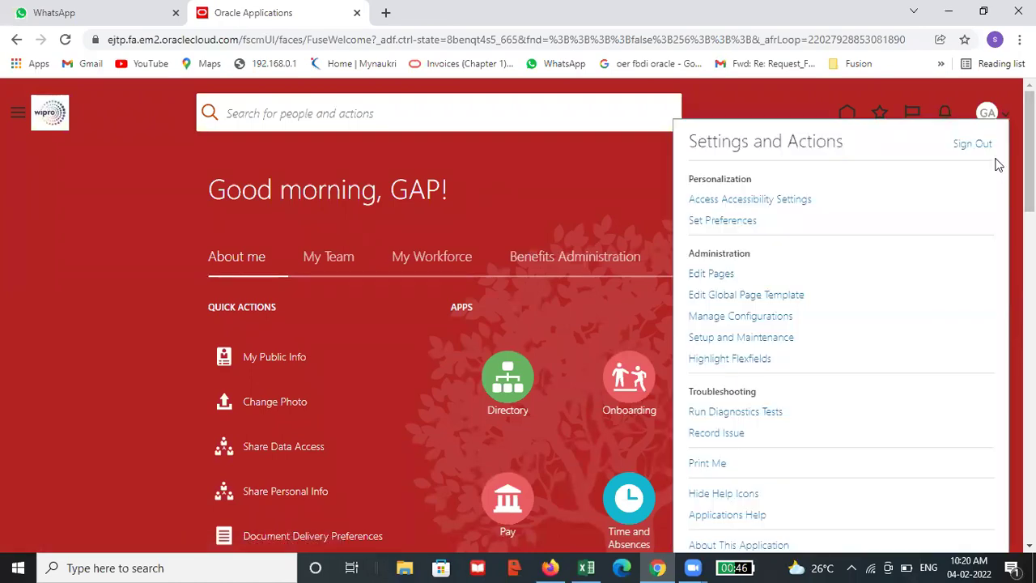
pyautogui.click(556, 173)
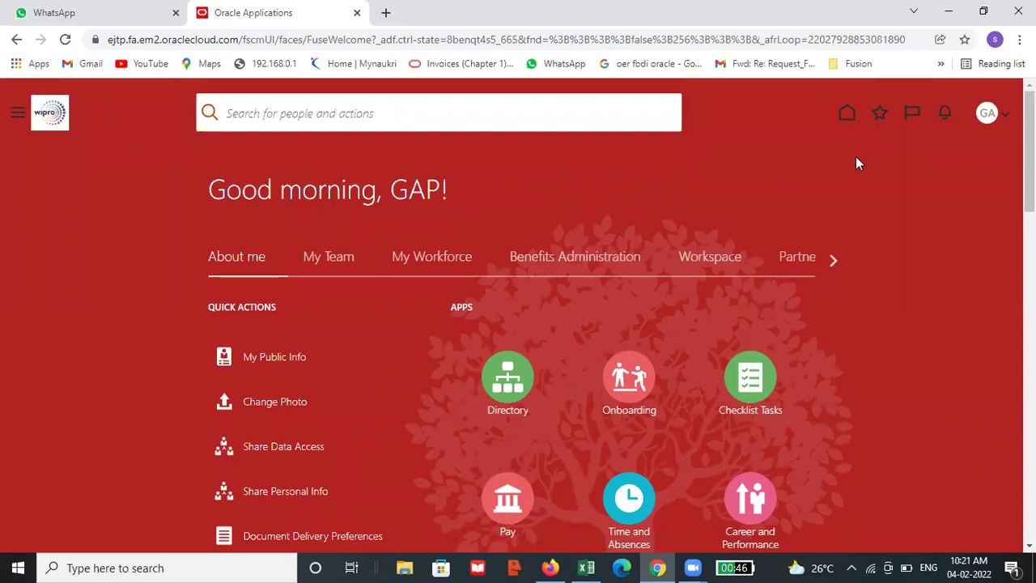
# - Open Setup and Maintenance for the Financials offering and show All Tasks for the Initial Users functional area
pyautogui.click(1005, 114)
pyautogui.click(765, 340)
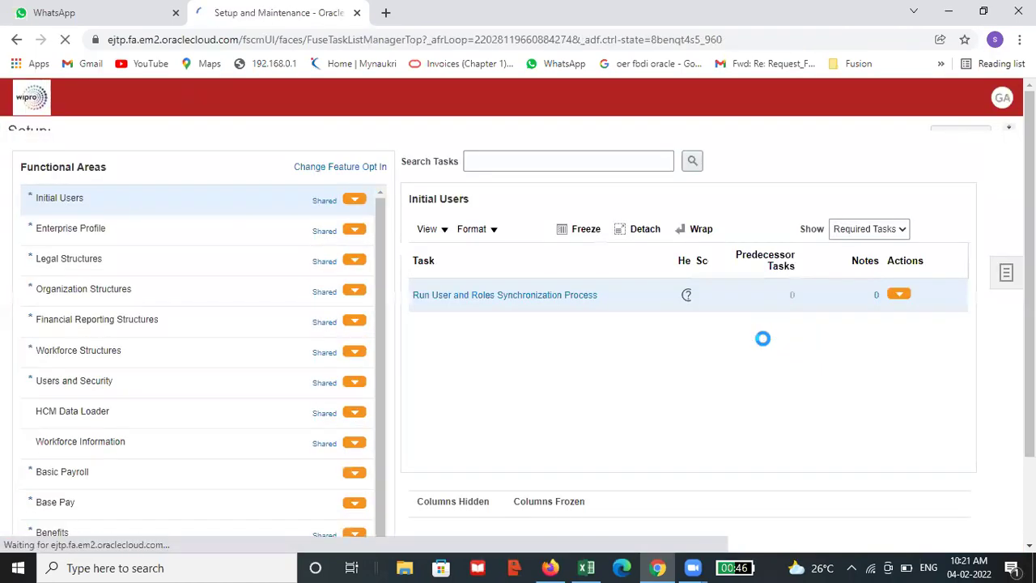
pyautogui.click(257, 140)
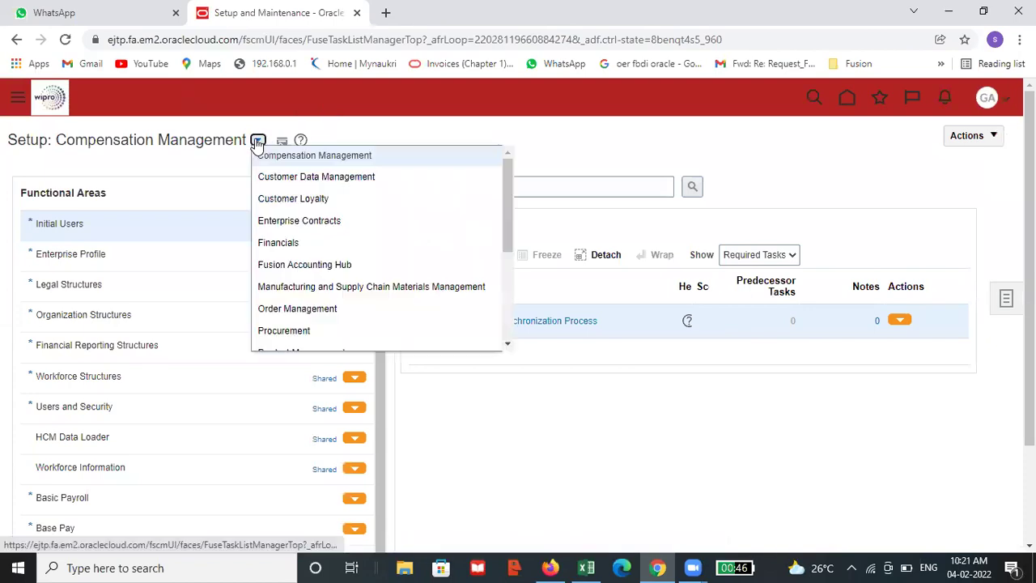
pyautogui.click(278, 243)
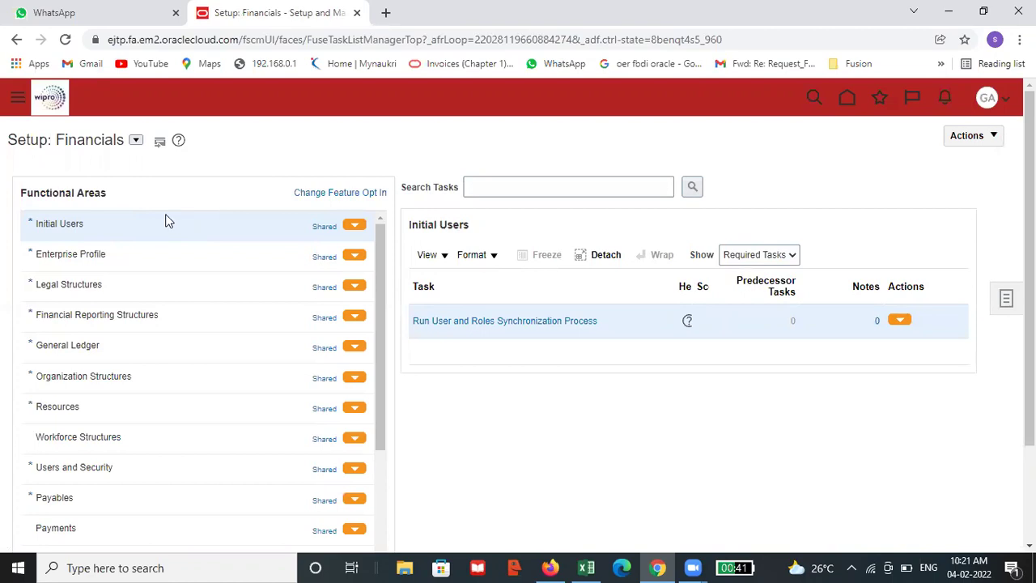
pyautogui.click(767, 256)
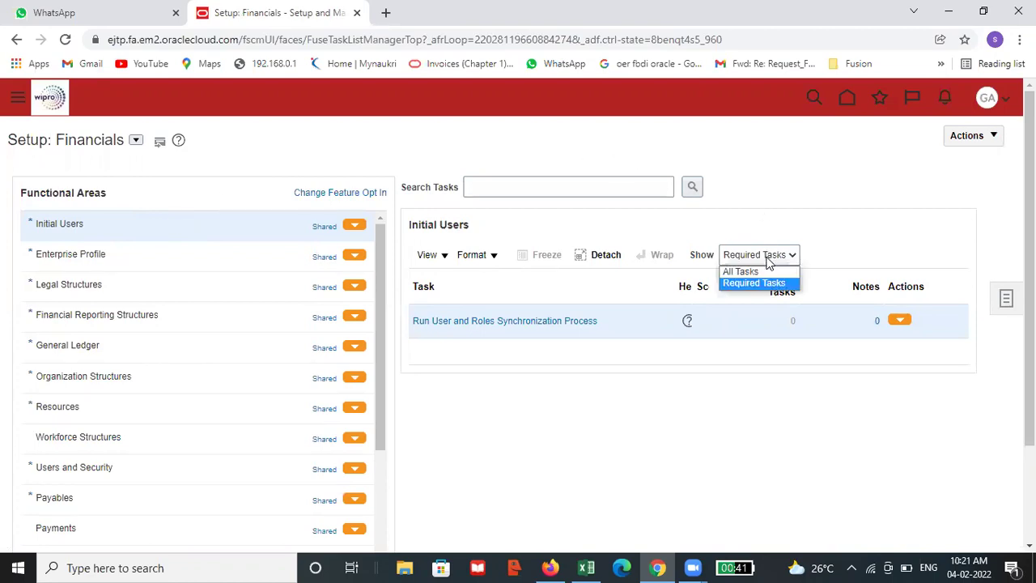
pyautogui.click(746, 272)
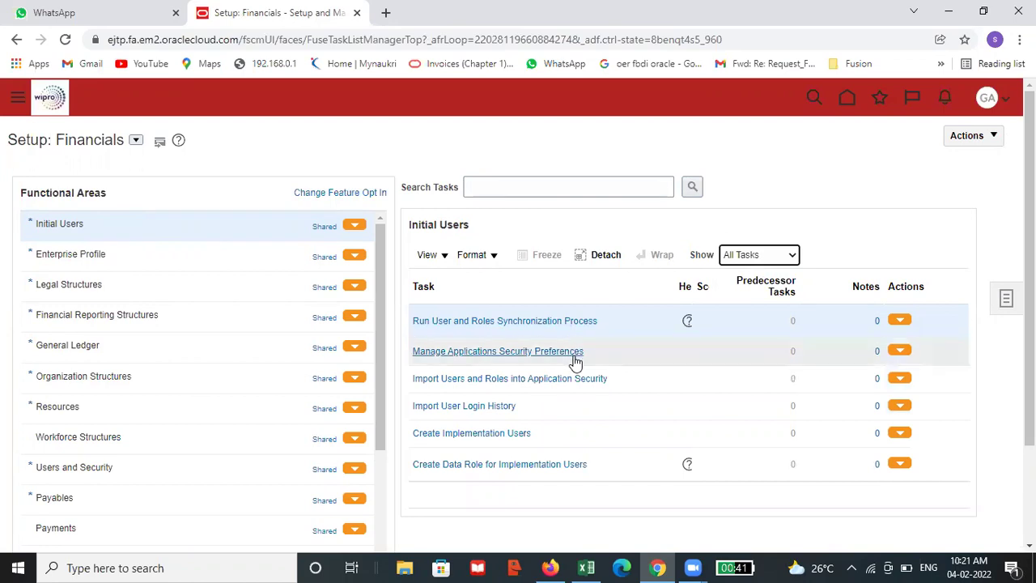
# - Open the Create Implementation Users task, search the user accounts for gap and open the GAP account's details
pyautogui.click(491, 441)
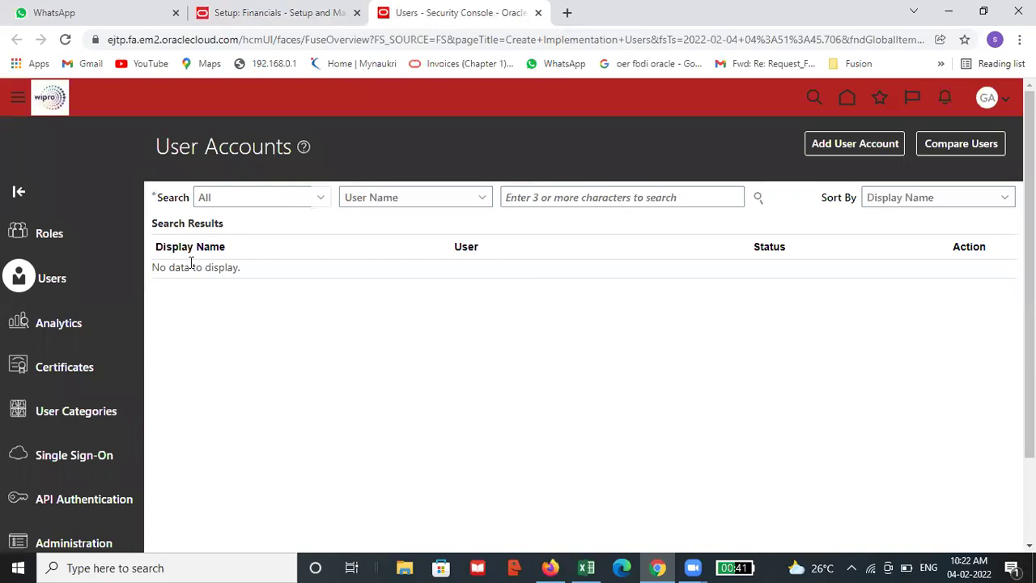
pyautogui.click(618, 196)
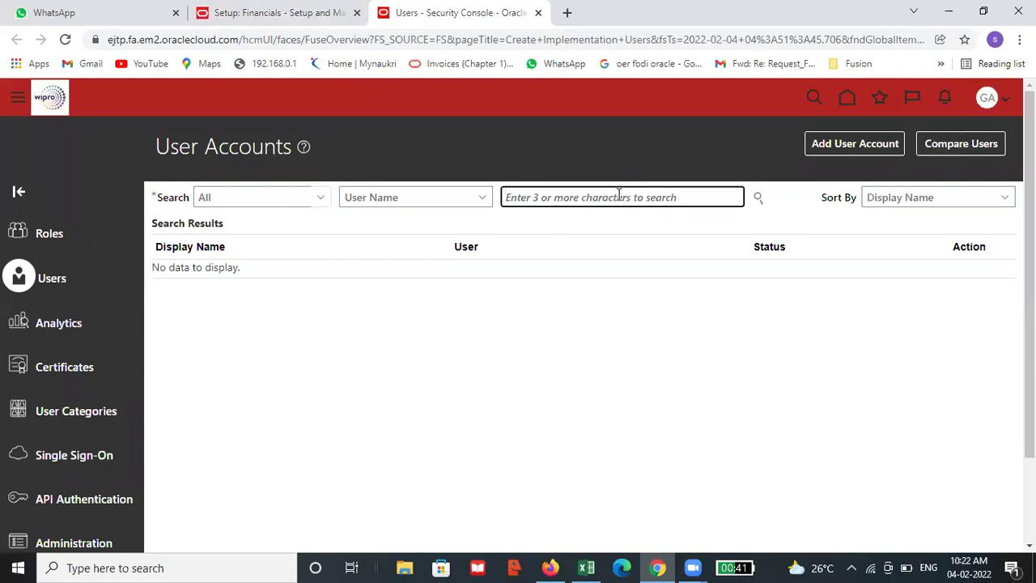
pyautogui.write('gap')
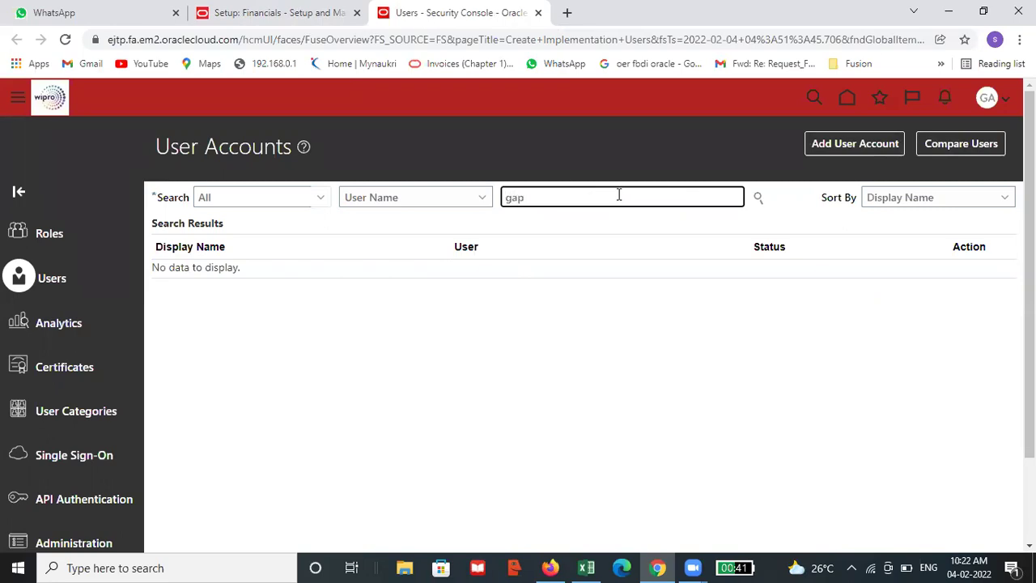
pyautogui.click(757, 200)
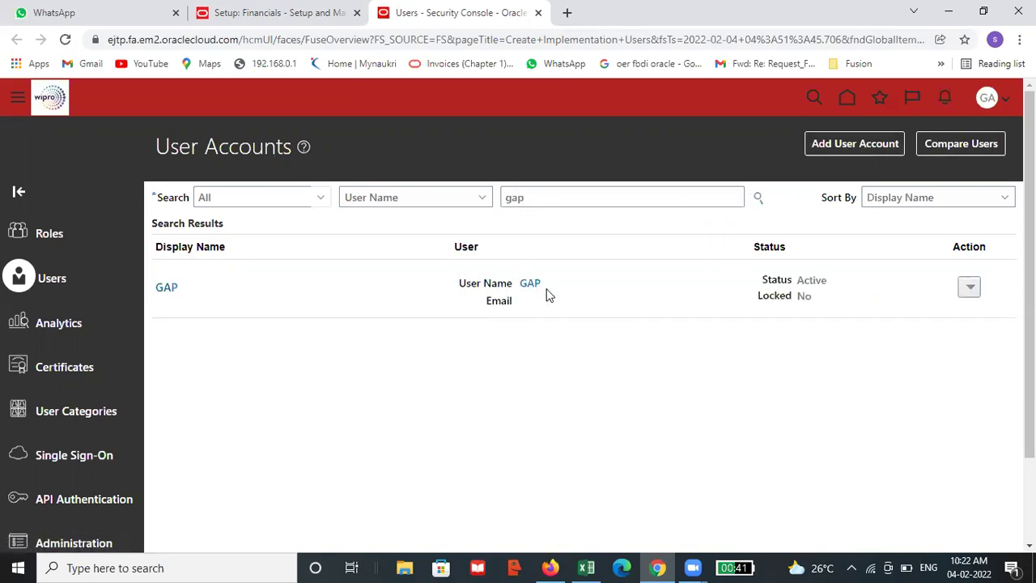
pyautogui.click(168, 289)
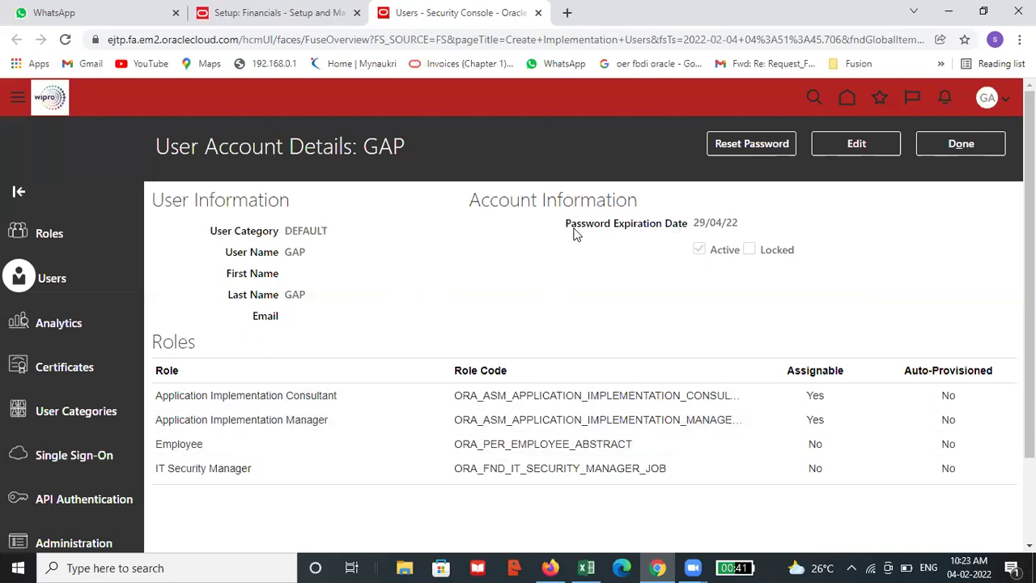
# - Edit the GAP user account and add the General Accountant role membership
pyautogui.click(850, 143)
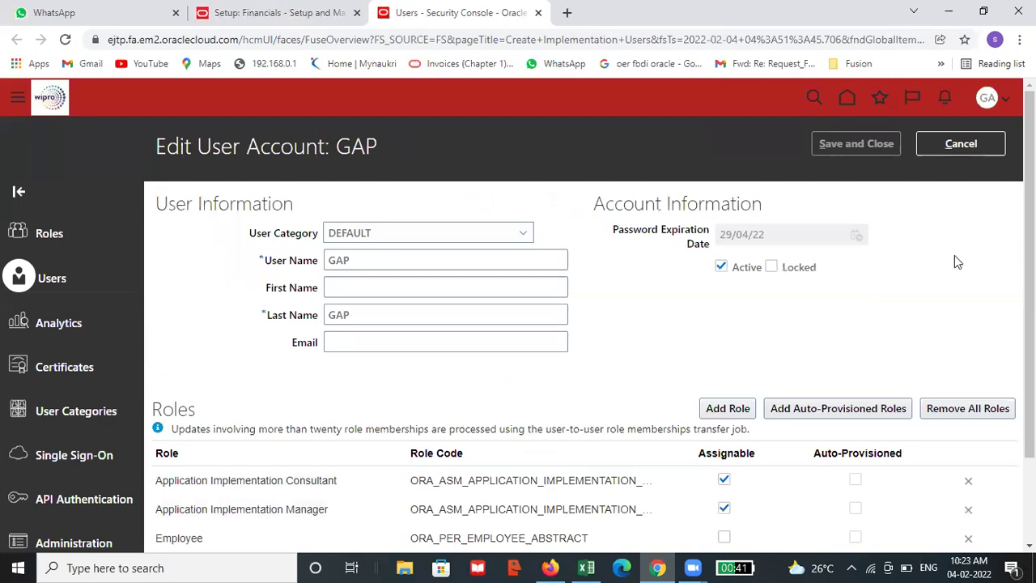
pyautogui.scroll(-1, 956, 255)
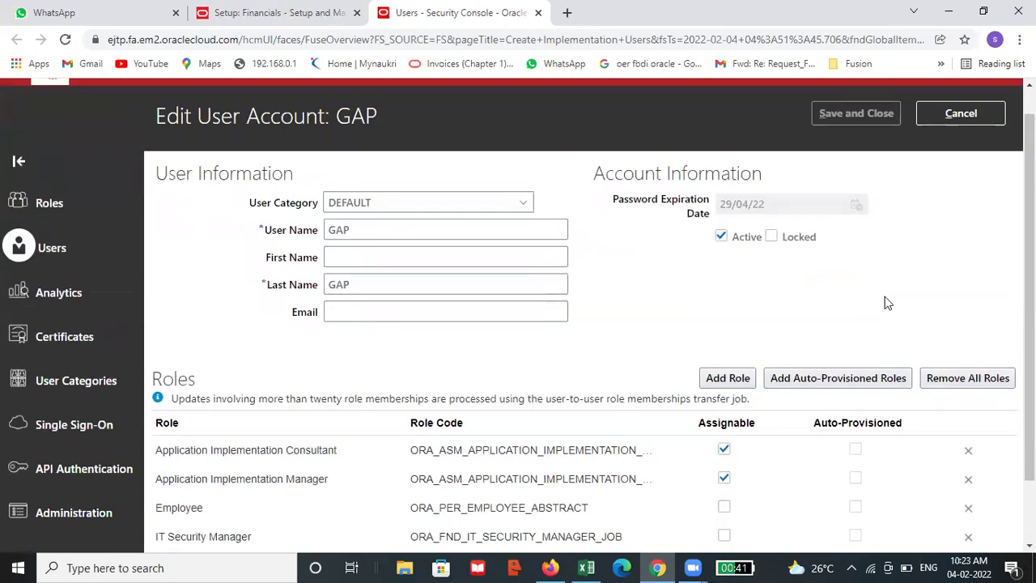
pyautogui.click(723, 380)
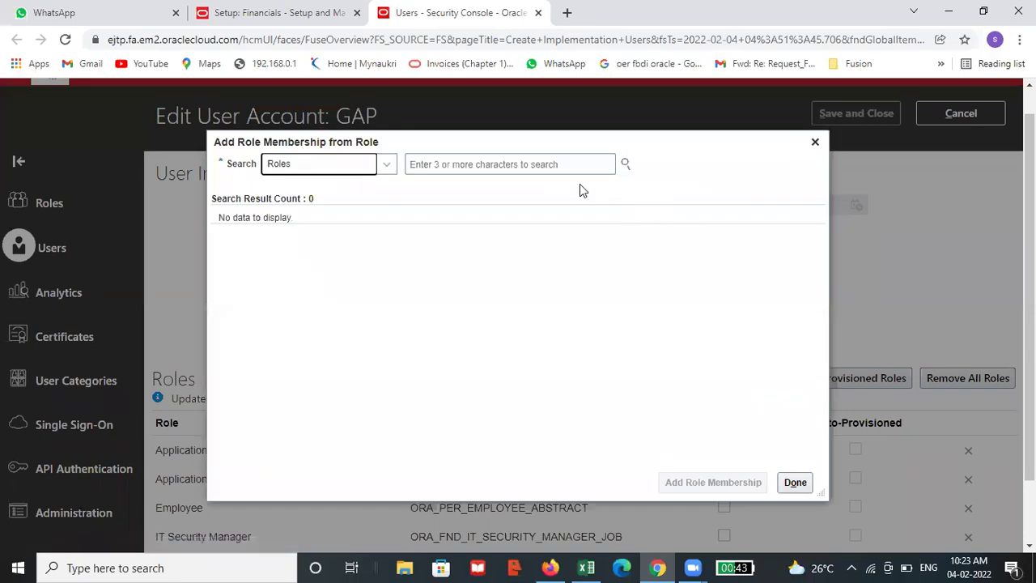
pyautogui.click(567, 164)
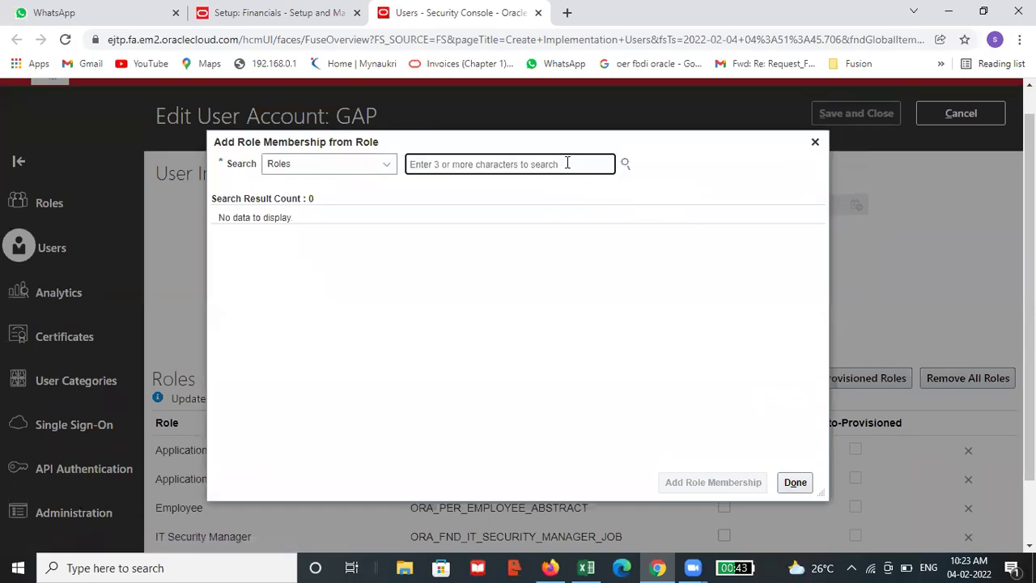
pyautogui.write('GENER')
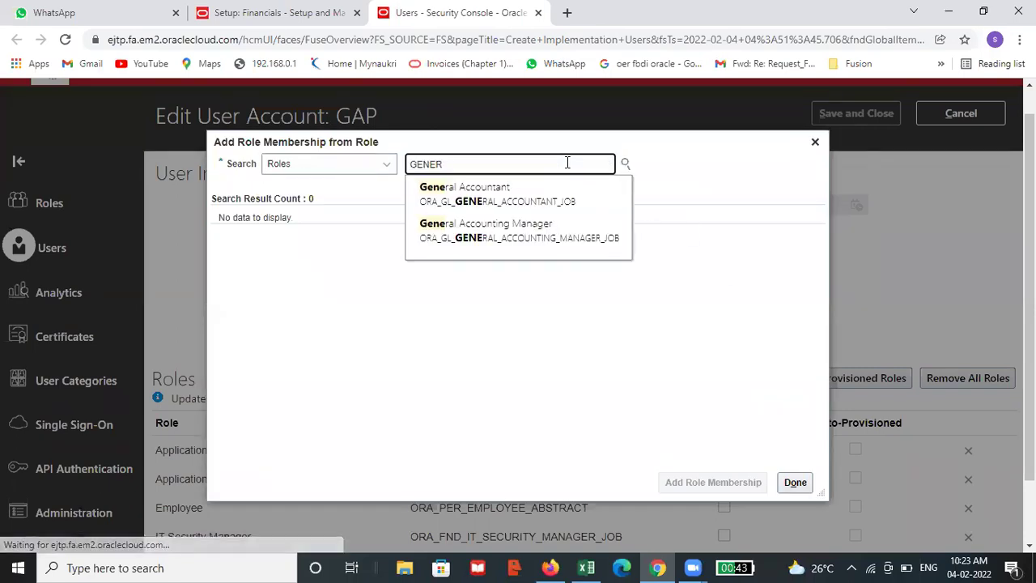
pyautogui.click(508, 194)
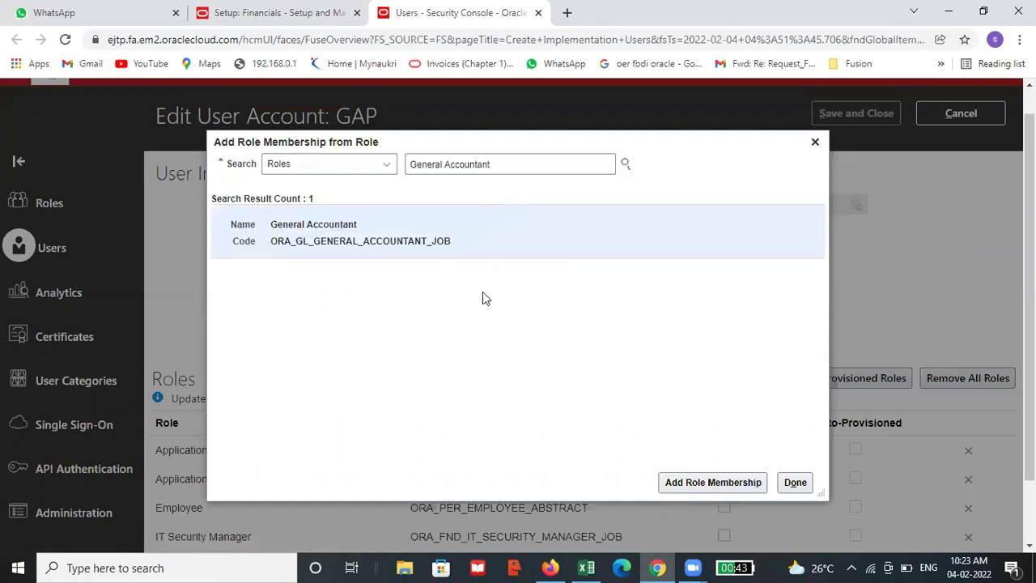
pyautogui.click(689, 483)
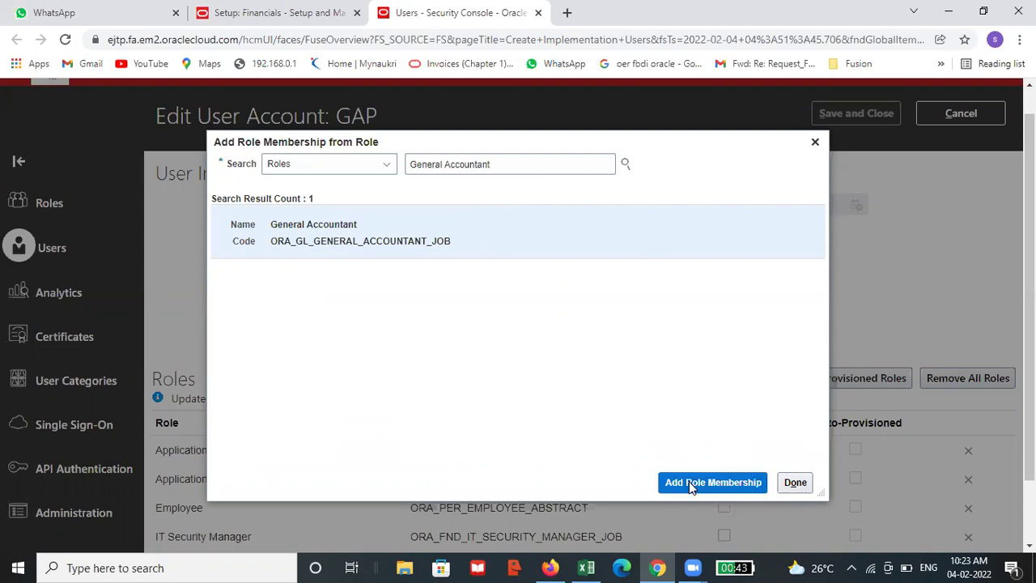
# - Find the General Accounting Manager role and add its membership to the GAP user account
pyautogui.click(516, 165)
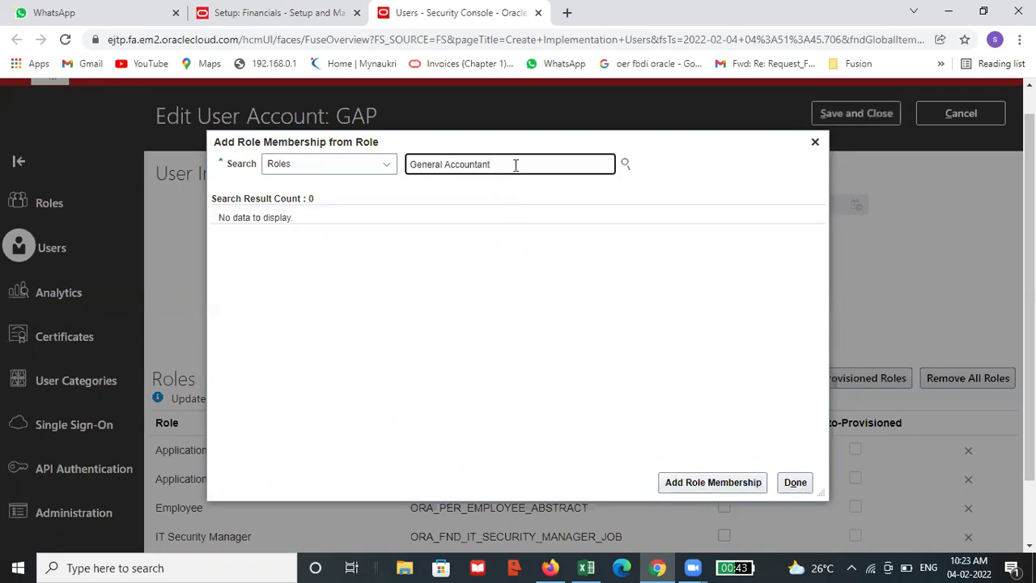
pyautogui.write('ING')
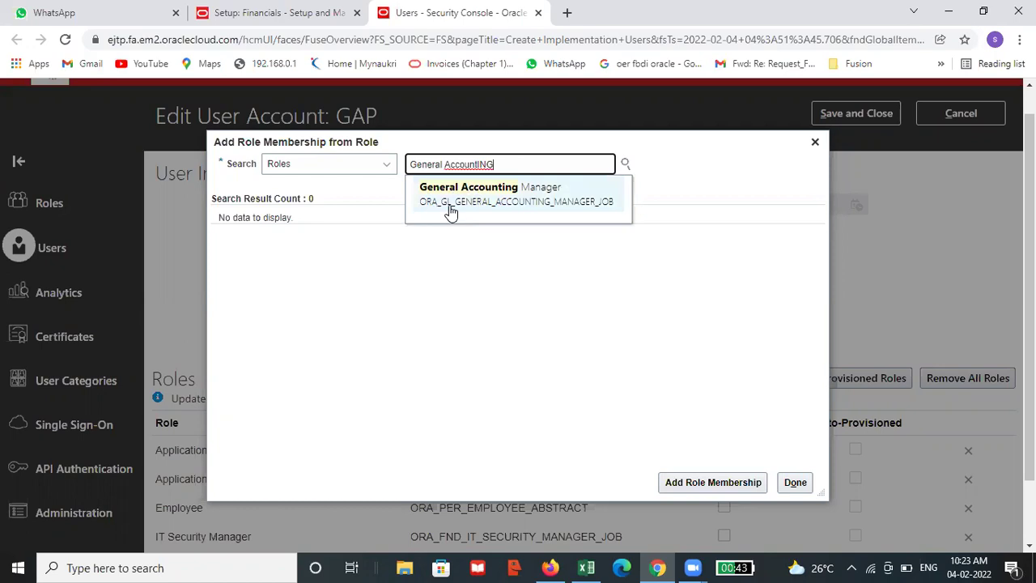
pyautogui.click(538, 203)
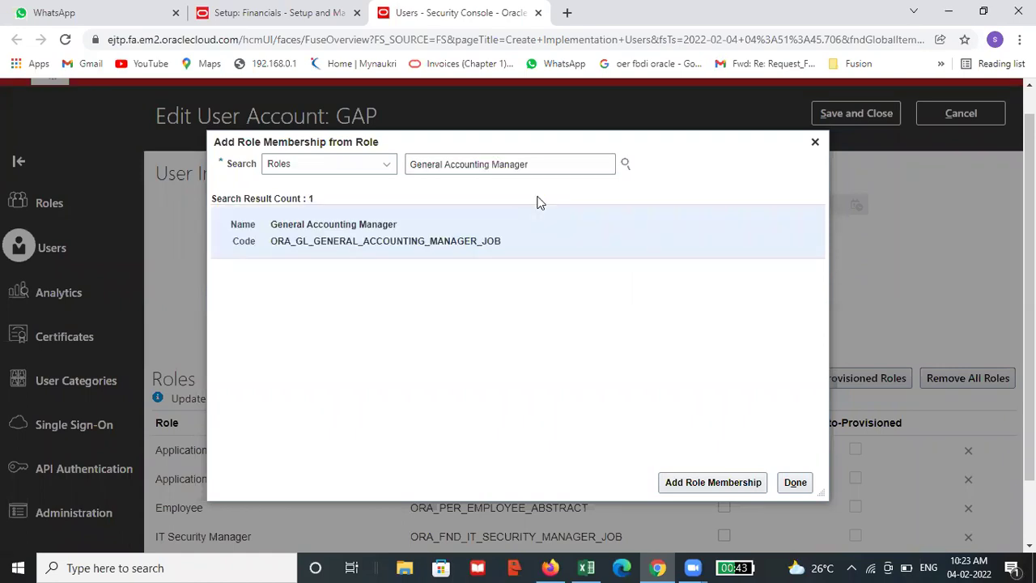
pyautogui.click(713, 482)
# - Clear the role search text and search the roles for CHIEF
pyautogui.click(528, 163)
pyautogui.press('BackSpace')
pyautogui.press('BackSpace')
pyautogui.press('BackSpace')
pyautogui.press('BackSpace')
pyautogui.press('BackSpace')
pyautogui.press('BackSpace')
pyautogui.press('BackSpace')
pyautogui.press('BackSpace')
pyautogui.press('BackSpace')
pyautogui.press('BackSpace')
pyautogui.press('BackSpace')
pyautogui.press('BackSpace')
pyautogui.press('BackSpace')
pyautogui.press('BackSpace')
pyautogui.press('BackSpace')
pyautogui.press('BackSpace')
pyautogui.press('BackSpace')
pyautogui.press('BackSpace')
pyautogui.press('BackSpace')
pyautogui.press('BackSpace')
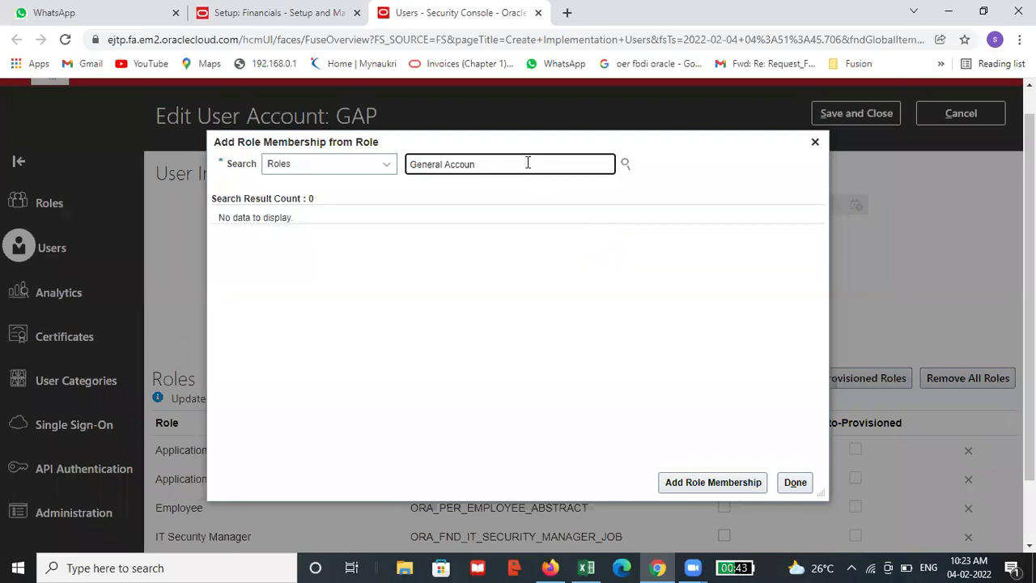
pyautogui.write('cHIEF')
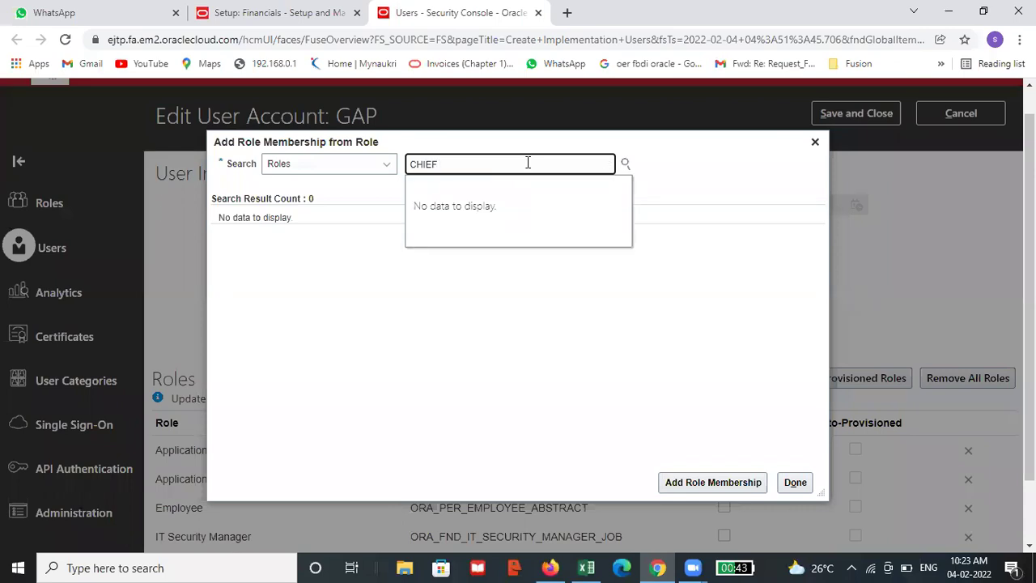
# - Search the roles for FIN and add the Financial Analyst role membership to the GAP user
pyautogui.press('BackSpace')
pyautogui.press('BackSpace')
pyautogui.press('BackSpace')
pyautogui.write('FIN')
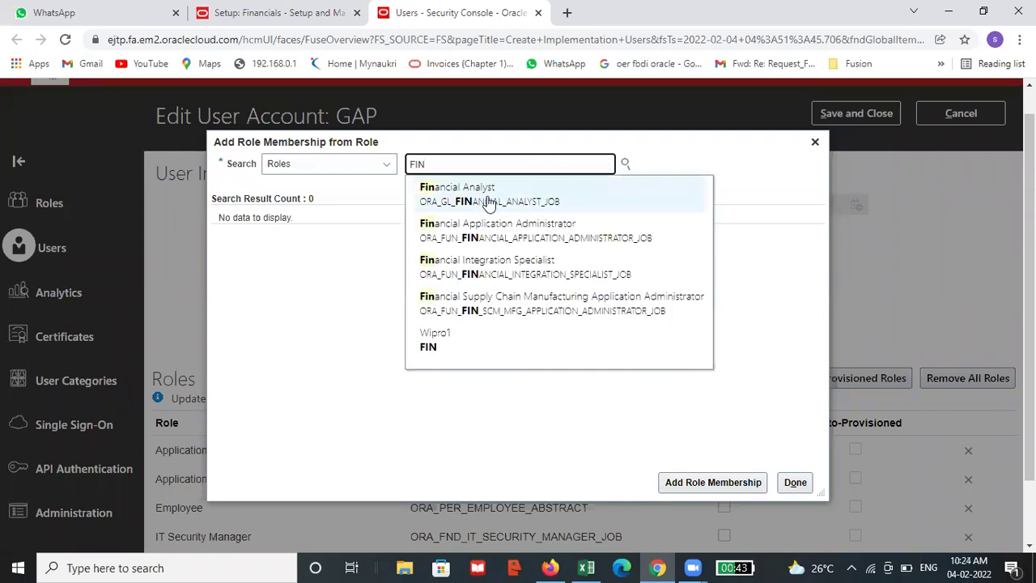
pyautogui.click(488, 196)
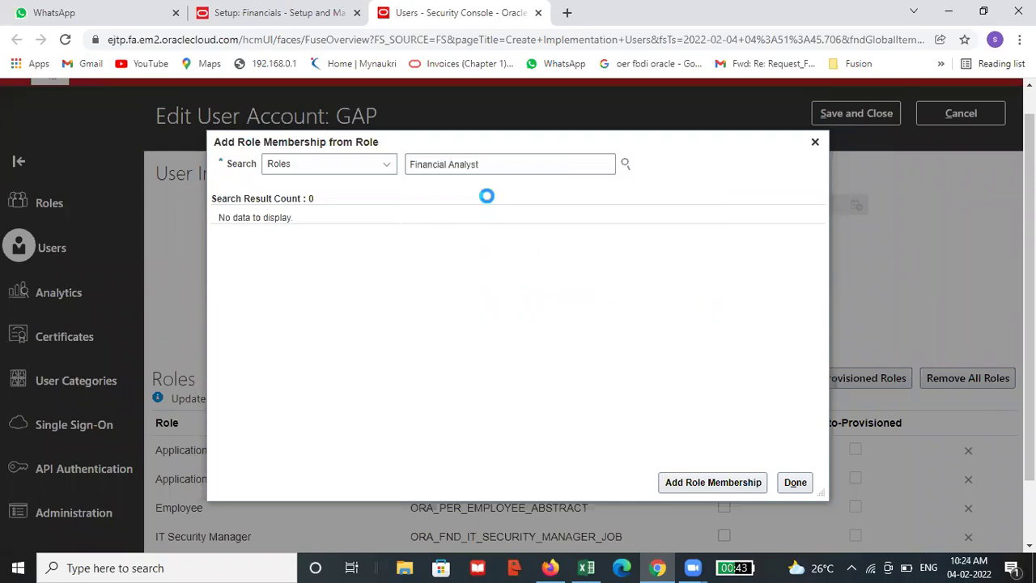
pyautogui.click(696, 484)
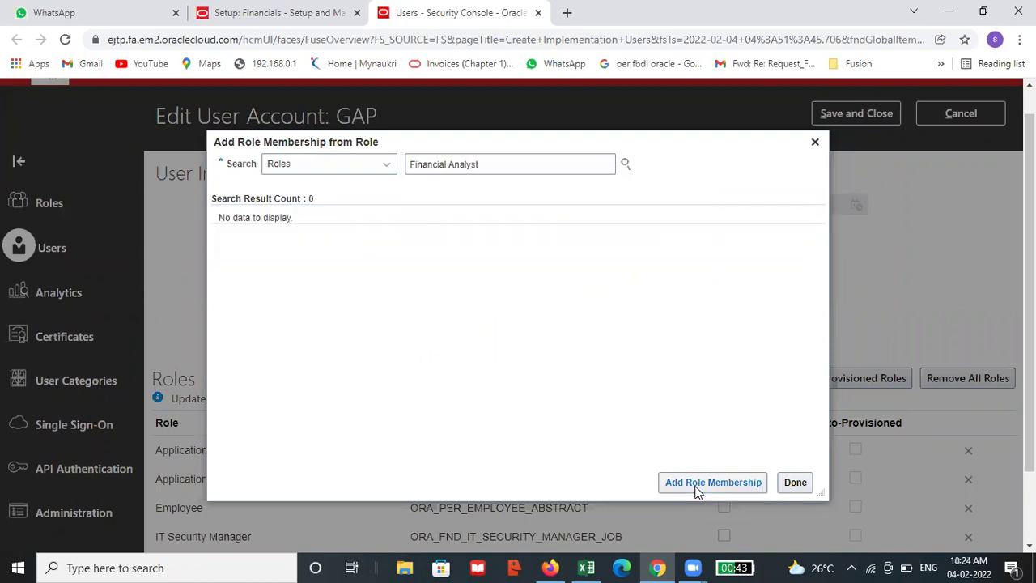
# - Replace the role search text to look for roles matching CONTR
pyautogui.click(533, 162)
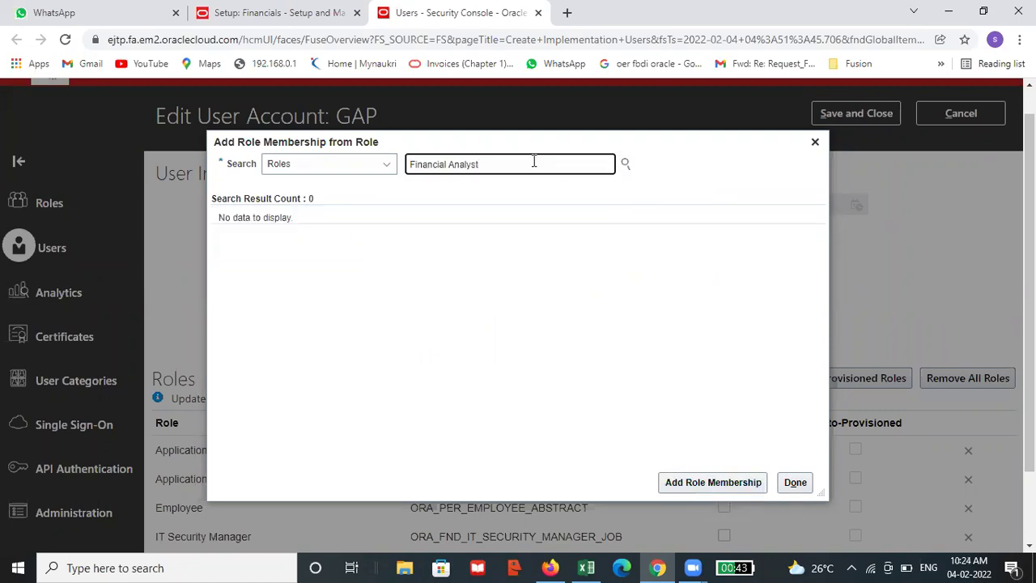
pyautogui.press('BackSpace')
pyautogui.press('BackSpace')
pyautogui.press('BackSpace')
pyautogui.press('BackSpace')
pyautogui.press('BackSpace')
pyautogui.press('BackSpace')
pyautogui.press('BackSpace')
pyautogui.press('BackSpace')
pyautogui.press('BackSpace')
pyautogui.press('BackSpace')
pyautogui.press('BackSpace')
pyautogui.press('BackSpace')
pyautogui.press('BackSpace')
pyautogui.press('BackSpace')
pyautogui.press('BackSpace')
pyautogui.press('BackSpace')
pyautogui.write('CONTR')
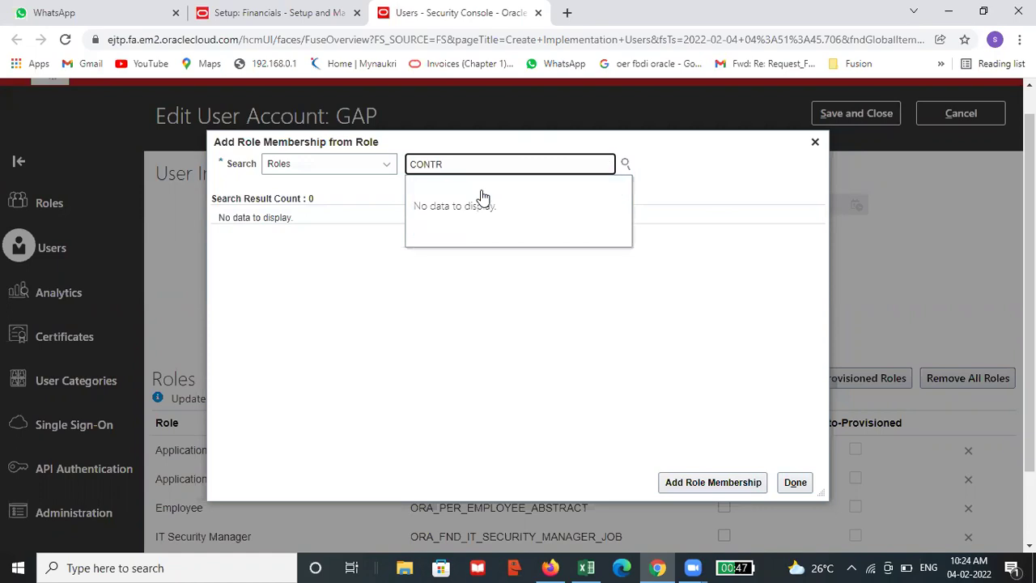
# - Search the roles for CHE and CHI, then leave the search text empty
pyautogui.press('BackSpace')
pyautogui.press('BackSpace')
pyautogui.press('BackSpace')
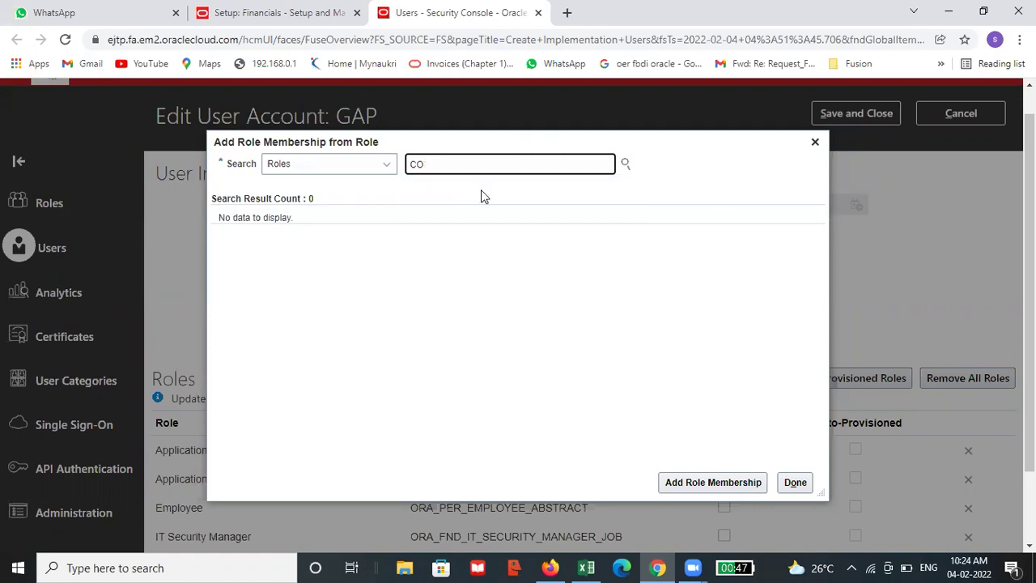
pyautogui.press('BackSpace')
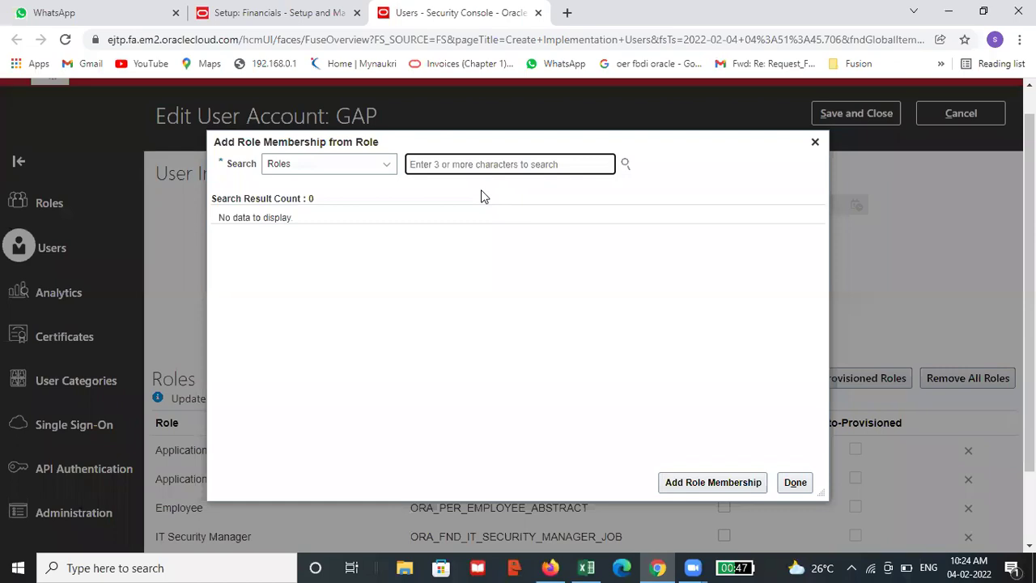
pyautogui.write('CHE')
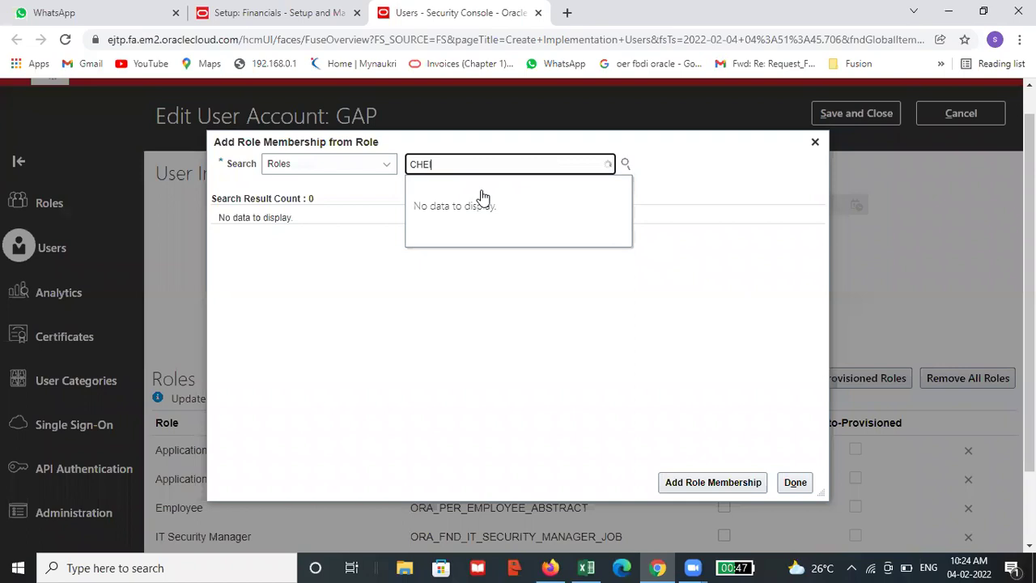
pyautogui.press('BackSpace')
pyautogui.press('BackSpace')
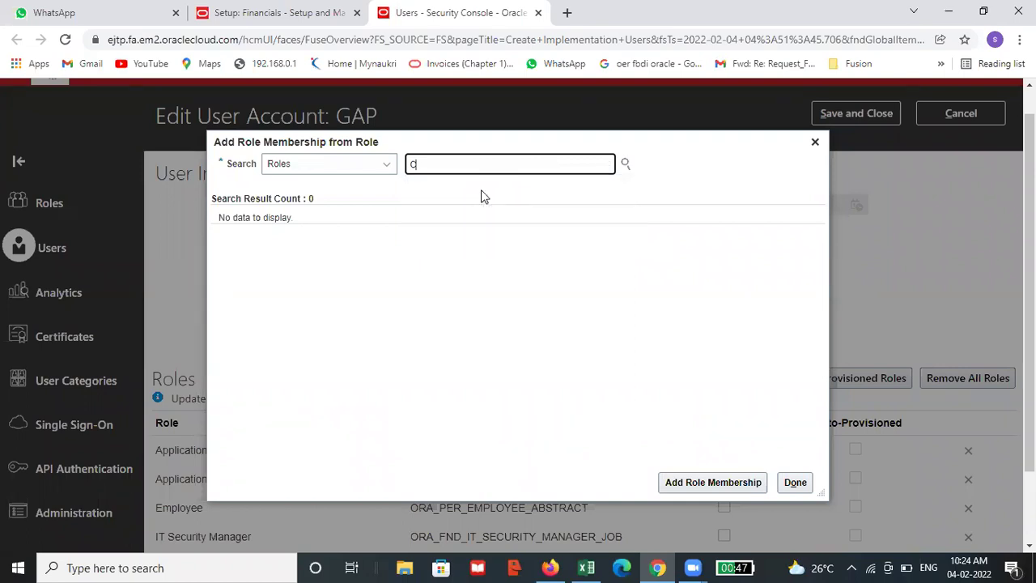
pyautogui.write('HI')
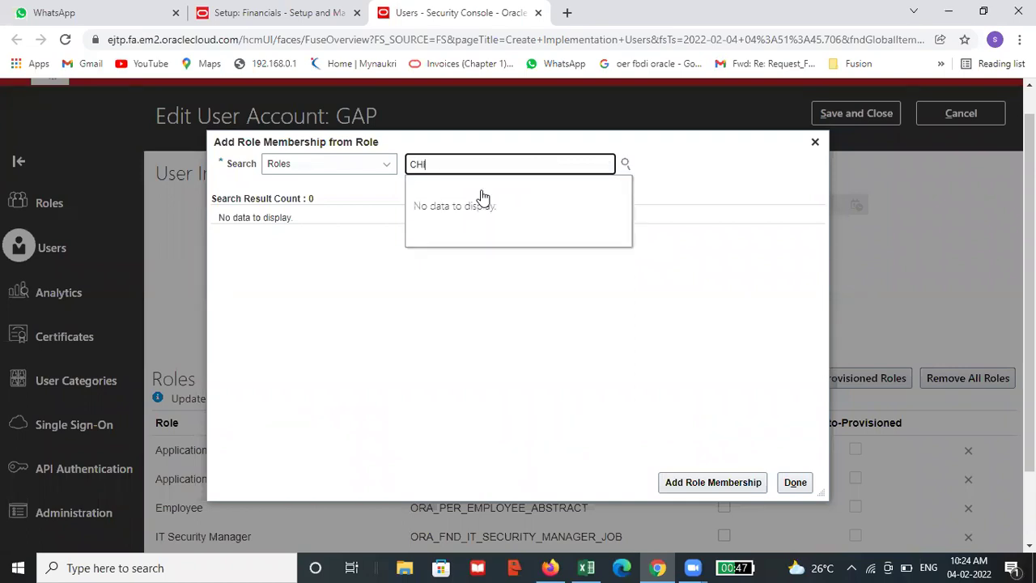
pyautogui.press('BackSpace')
pyautogui.press('BackSpace')
pyautogui.press('BackSpace')
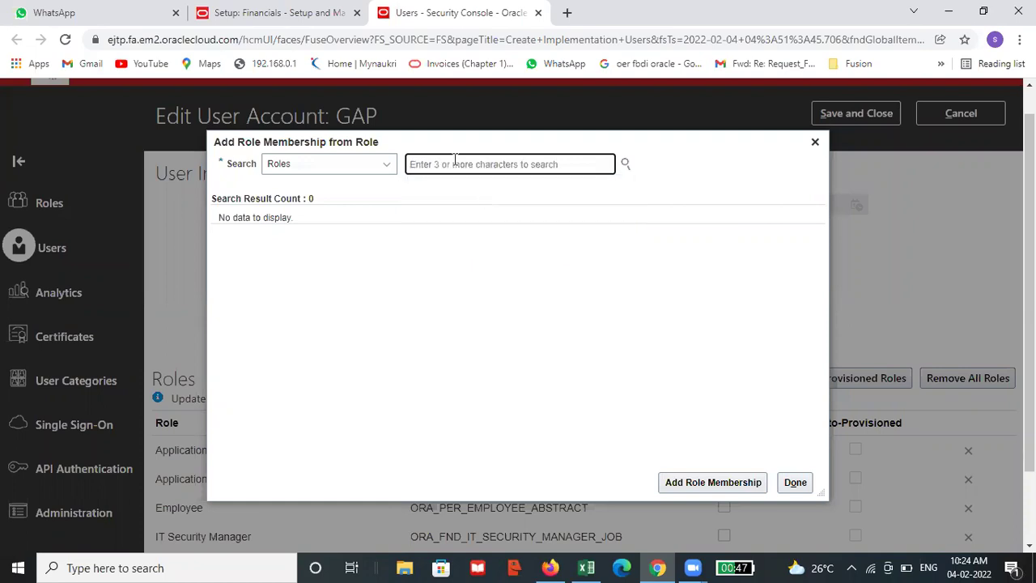
# - Switch to Firefox, open Setup and Maintenance for the Financials offering and show All Tasks for Initial Users
pyautogui.click(553, 567)
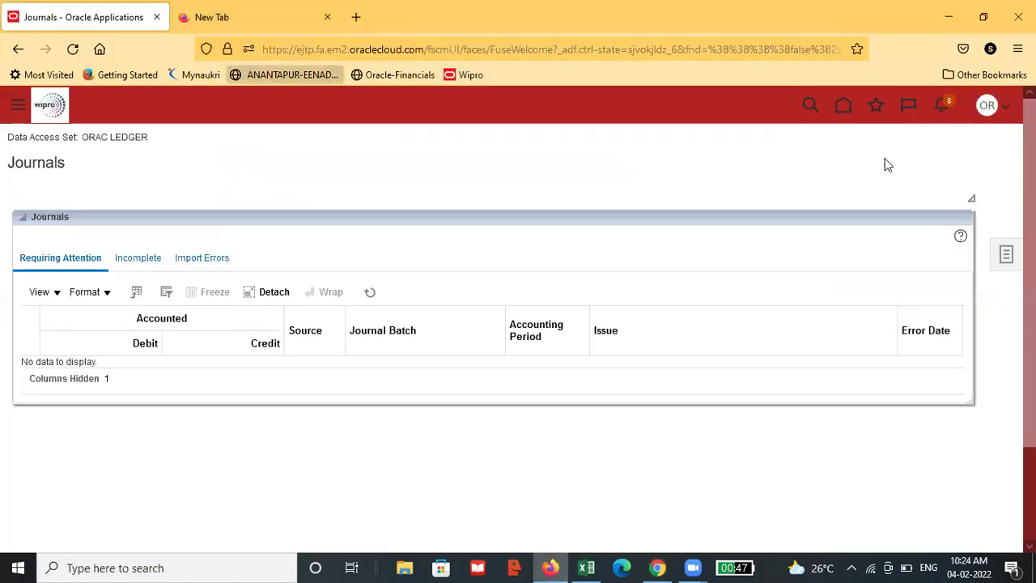
pyautogui.click(1010, 107)
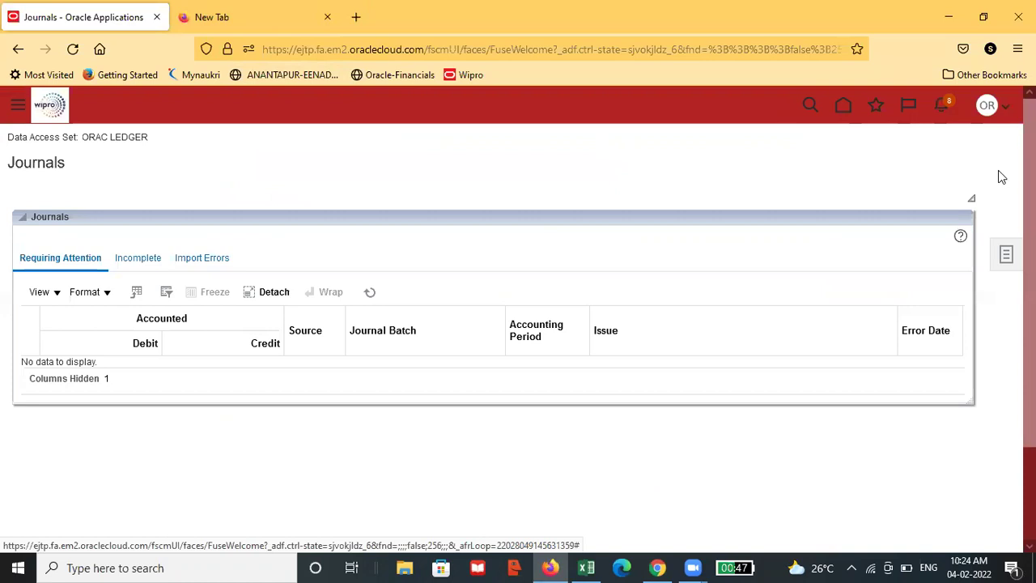
pyautogui.click(779, 330)
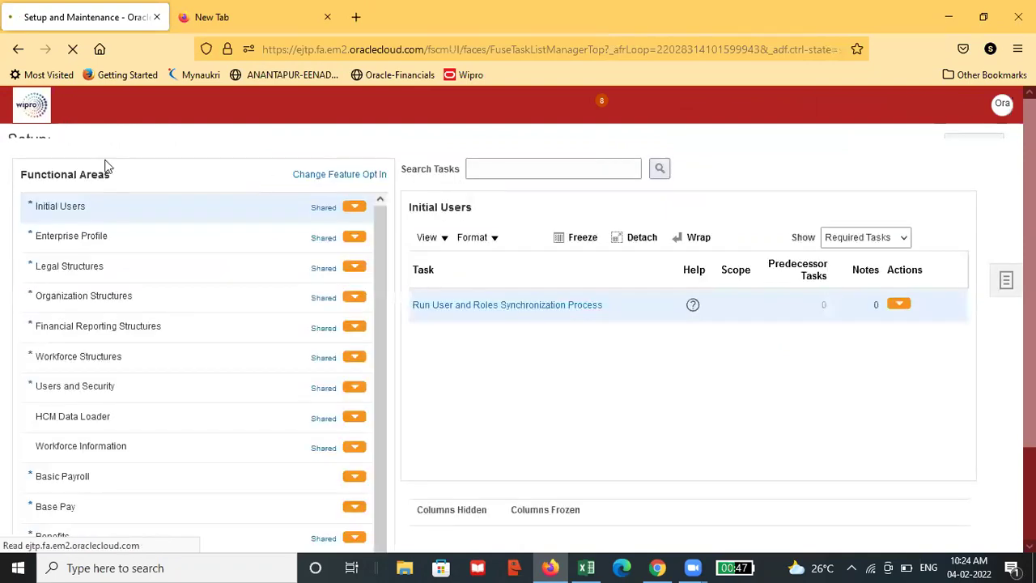
pyautogui.click(258, 147)
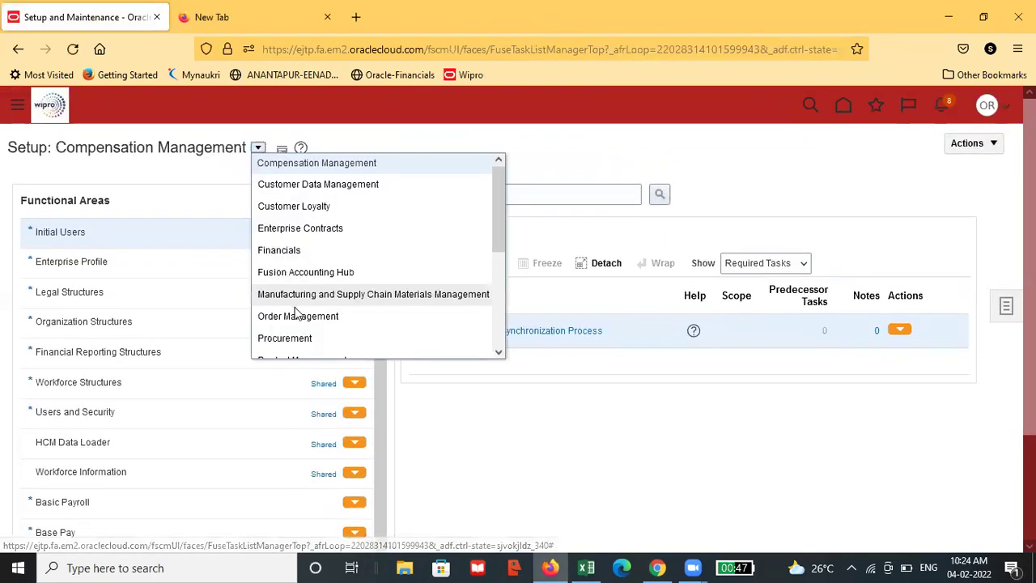
pyautogui.click(280, 250)
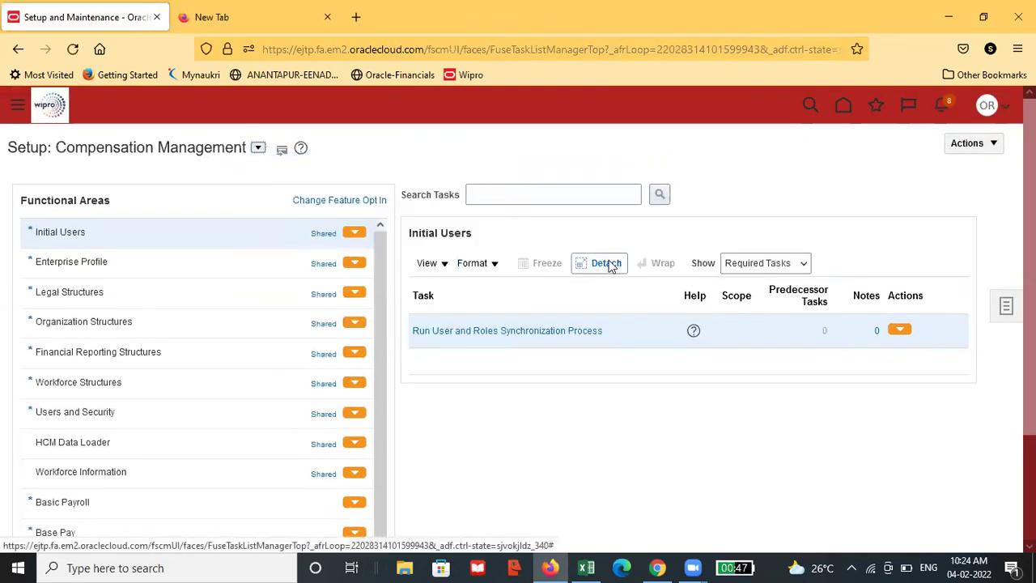
pyautogui.click(758, 267)
pyautogui.click(758, 282)
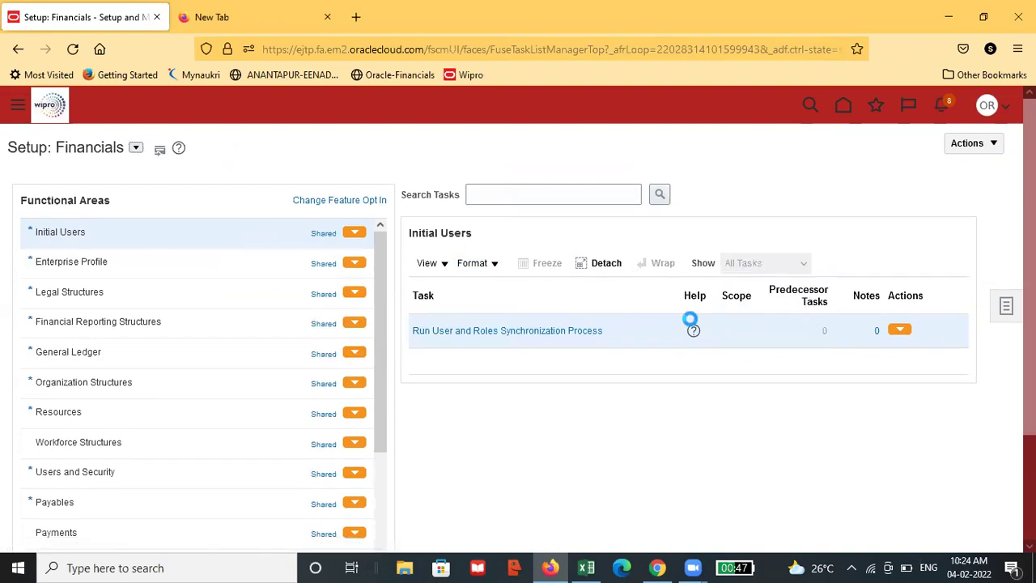
# - Open the Create Implementation Users task, search the user accounts for ORAC and review the Orac account's assigned roles
pyautogui.click(467, 442)
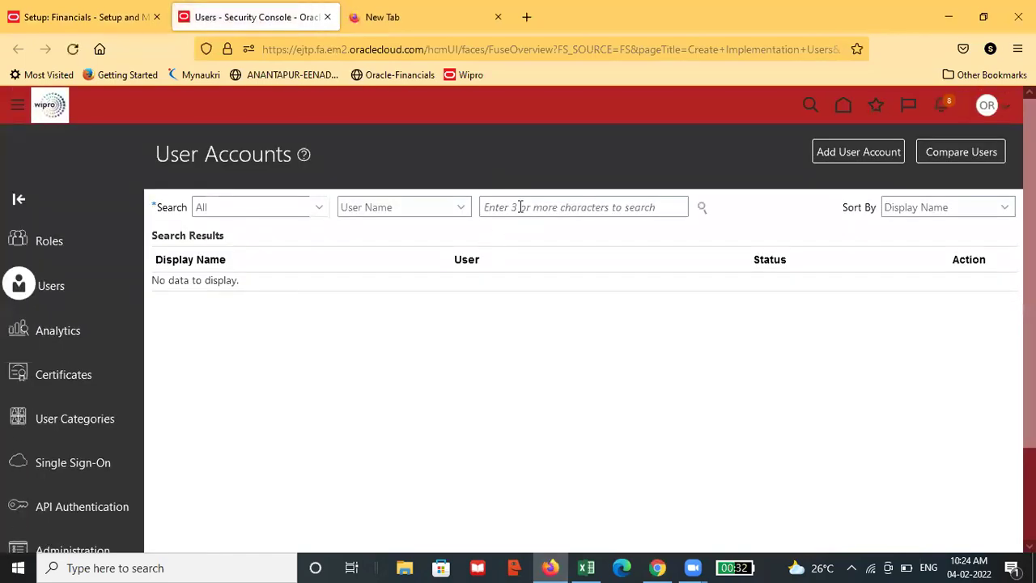
pyautogui.click(519, 207)
pyautogui.write('ORAC')
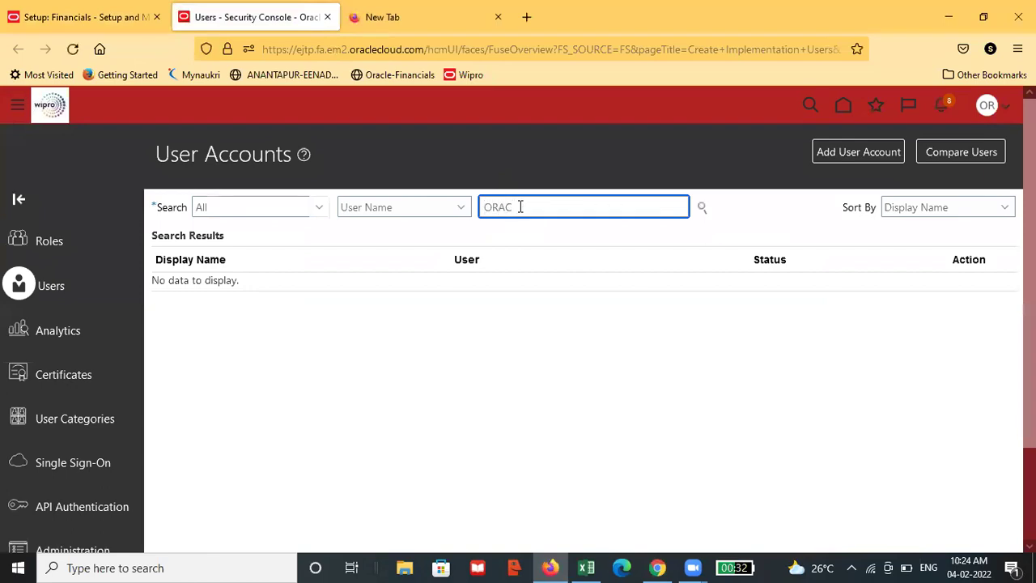
pyautogui.press('Return')
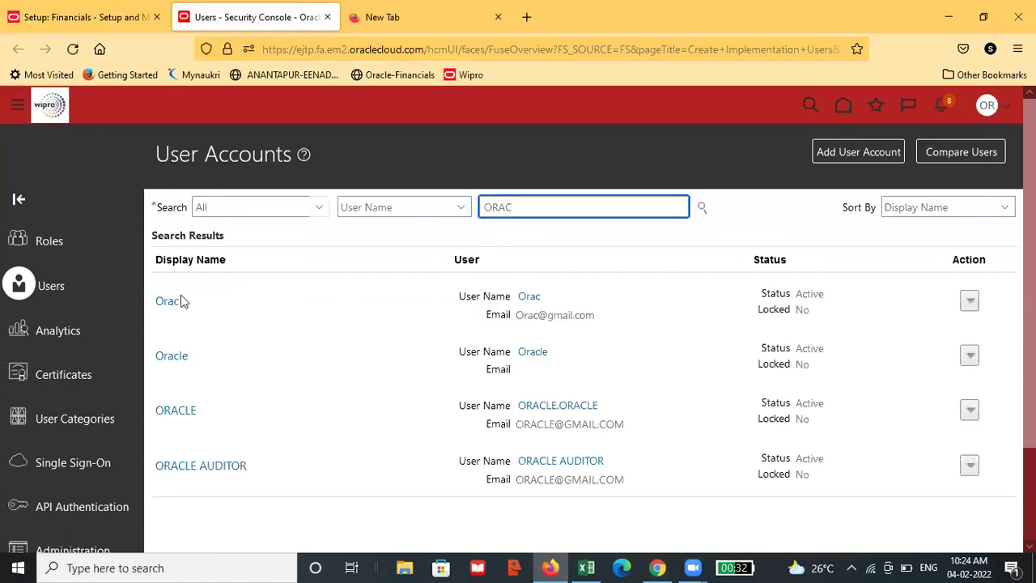
pyautogui.click(168, 302)
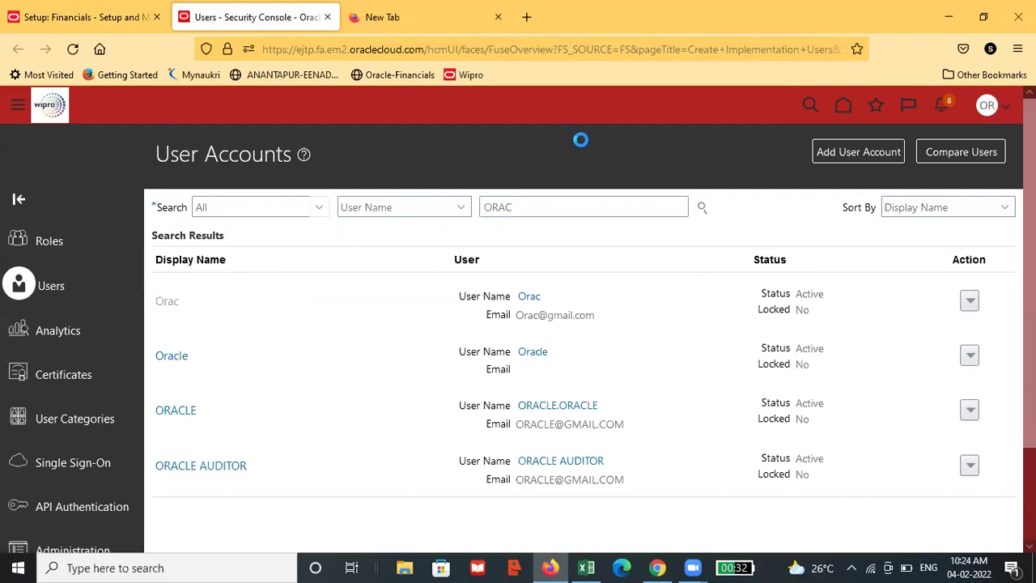
pyautogui.scroll(-3, 682, 300)
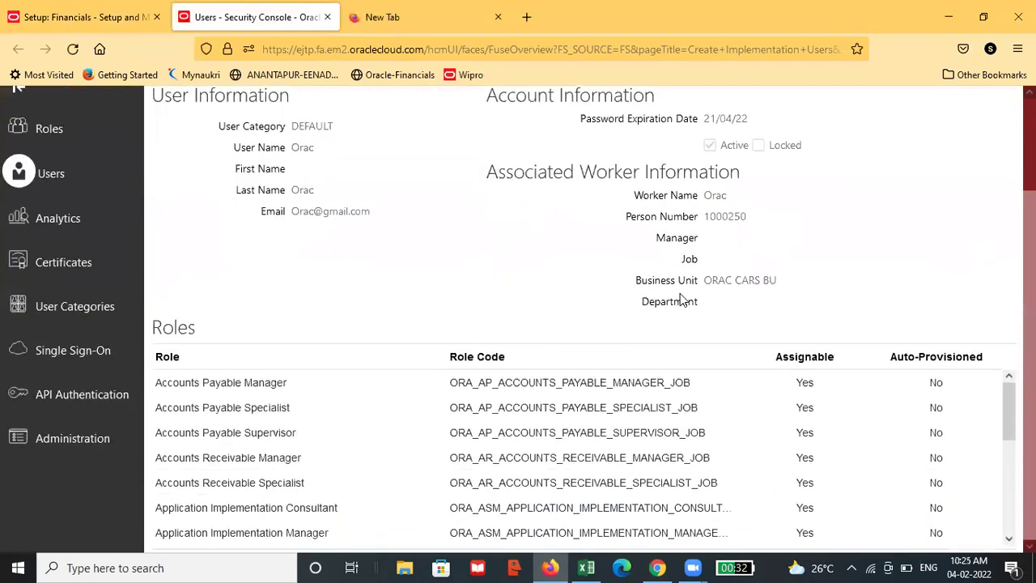
pyautogui.moveTo(1007, 409)
pyautogui.mouseDown()
pyautogui.moveTo(1006, 513)
pyautogui.moveTo(1008, 410)
pyautogui.mouseUp()
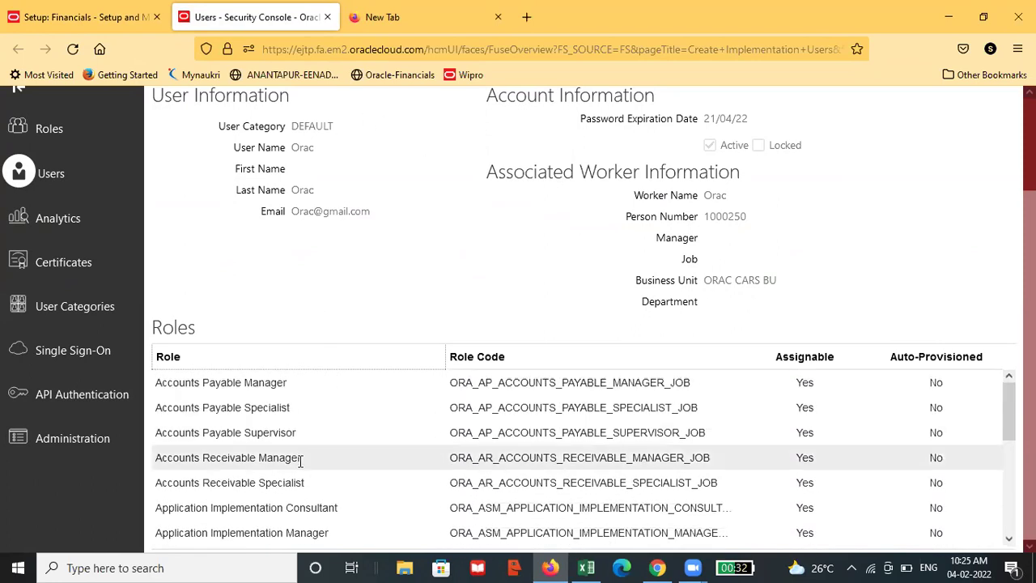
pyautogui.scroll(-5, 301, 460)
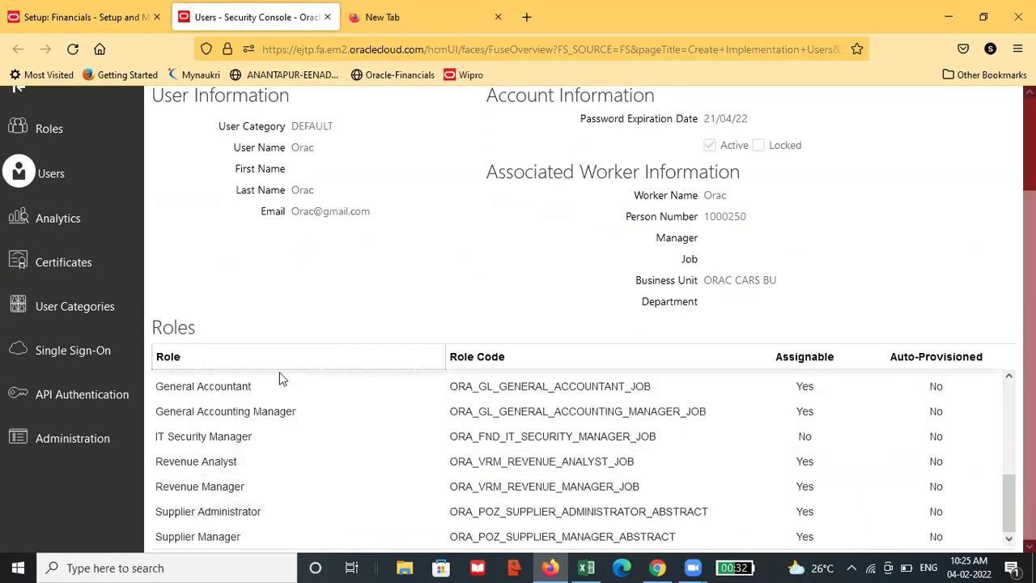
# - Return to Chrome, finish adding roles, review the GAP user's role list and save the account
pyautogui.hotkey('alt', 'Tab')
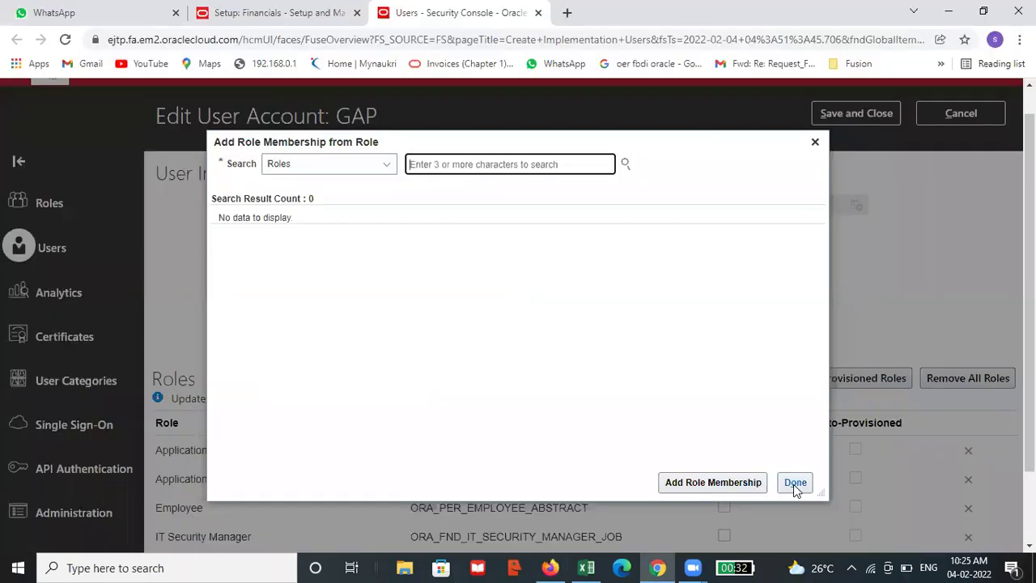
pyautogui.click(793, 484)
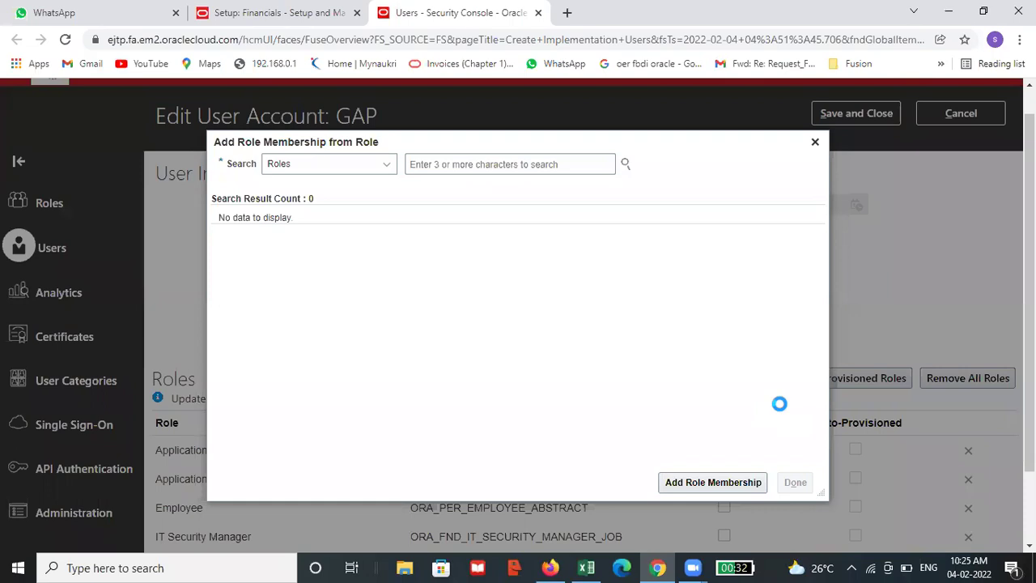
pyautogui.scroll(-1, 1001, 262)
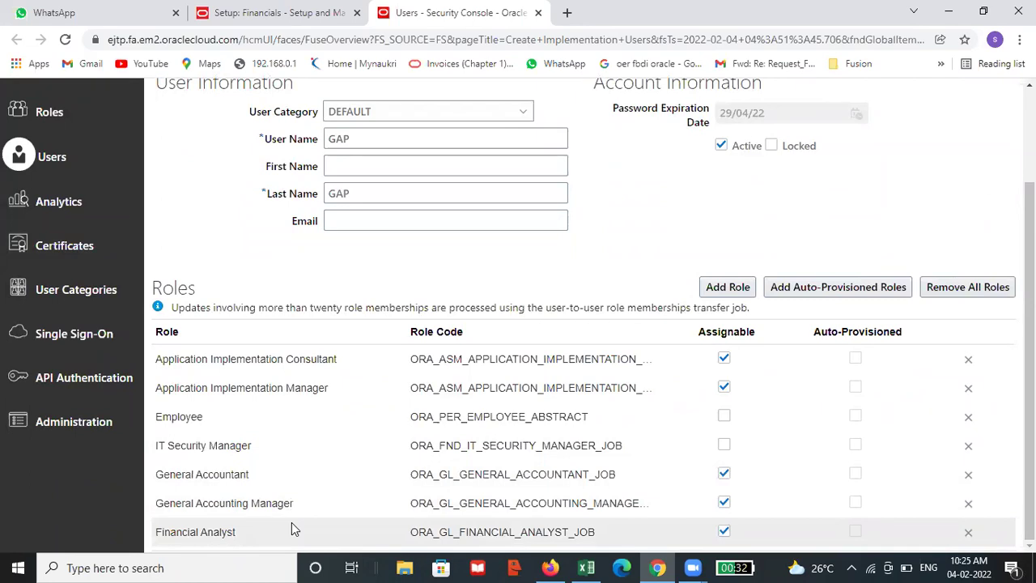
pyautogui.scroll(3, 700, 316)
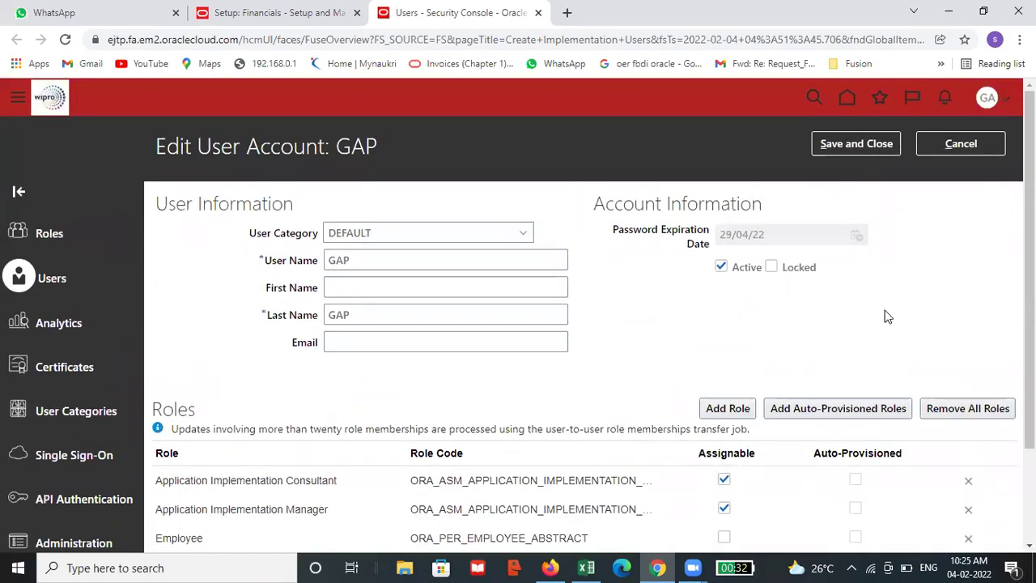
pyautogui.scroll(-3, 893, 332)
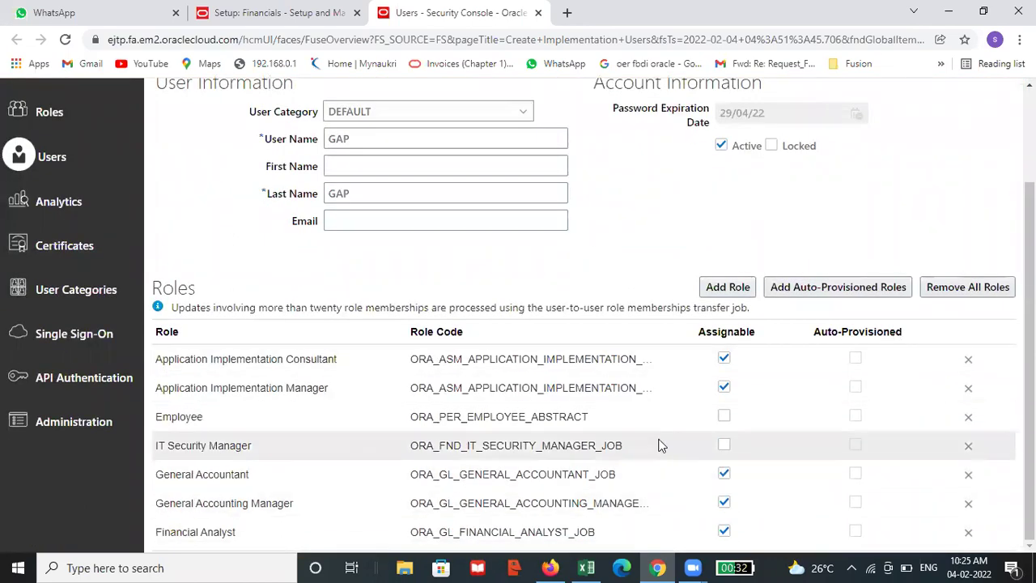
pyautogui.scroll(3, 672, 420)
pyautogui.click(860, 149)
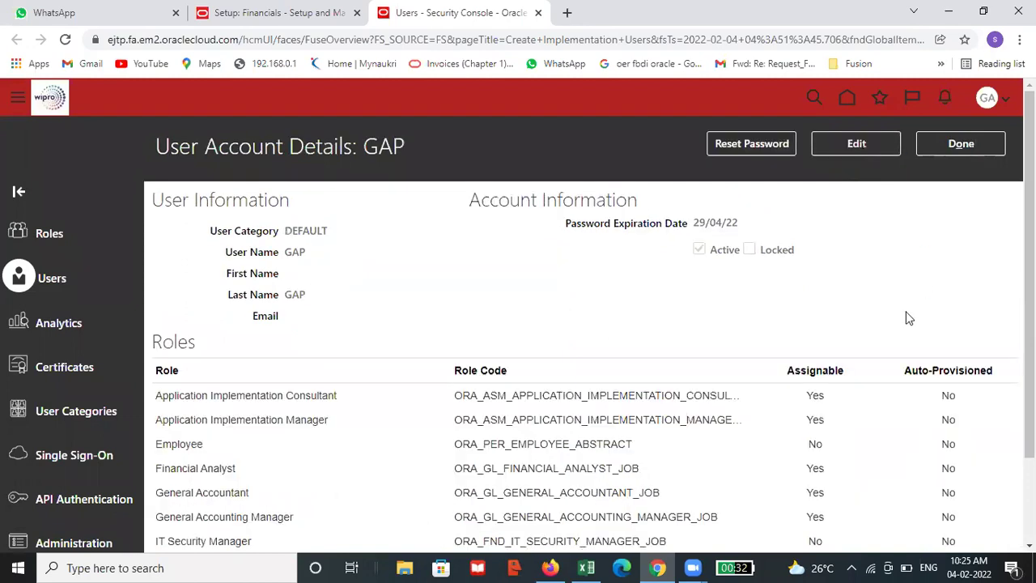
# - Close the GAP user's account details, go to Scheduled Processes under Tools and start scheduling a new process
pyautogui.click(966, 144)
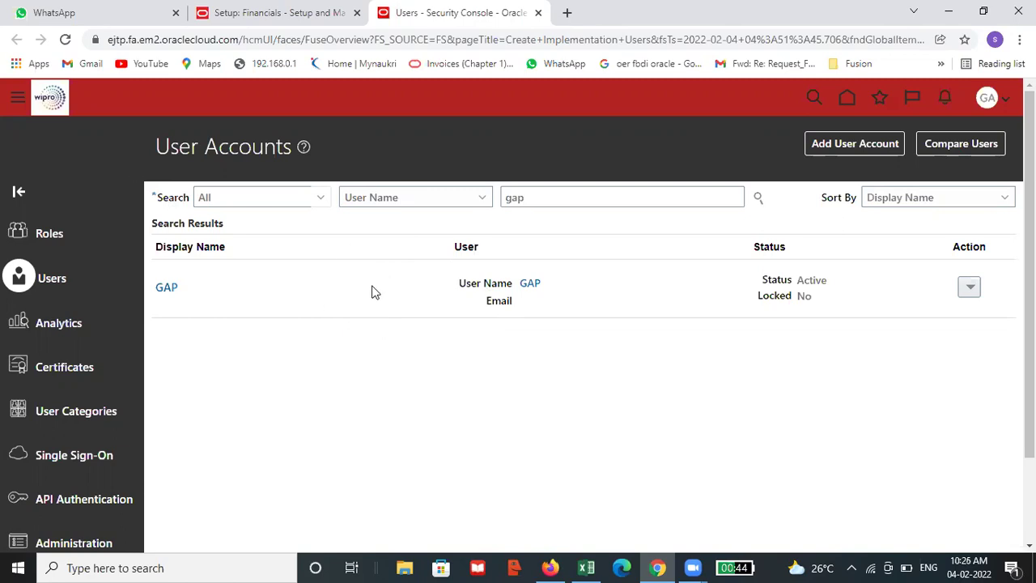
pyautogui.click(20, 185)
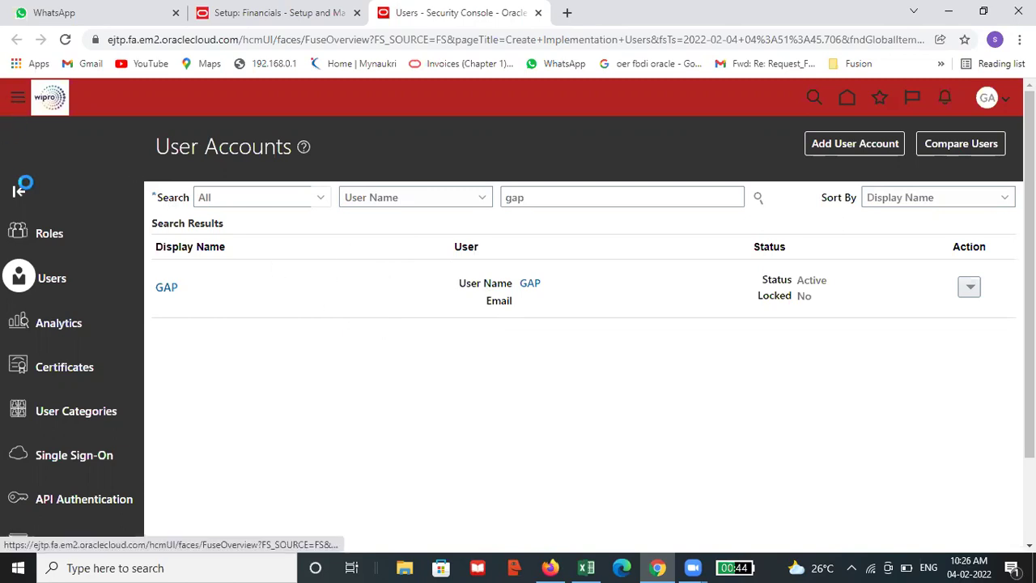
pyautogui.scroll(-4, 259, 283)
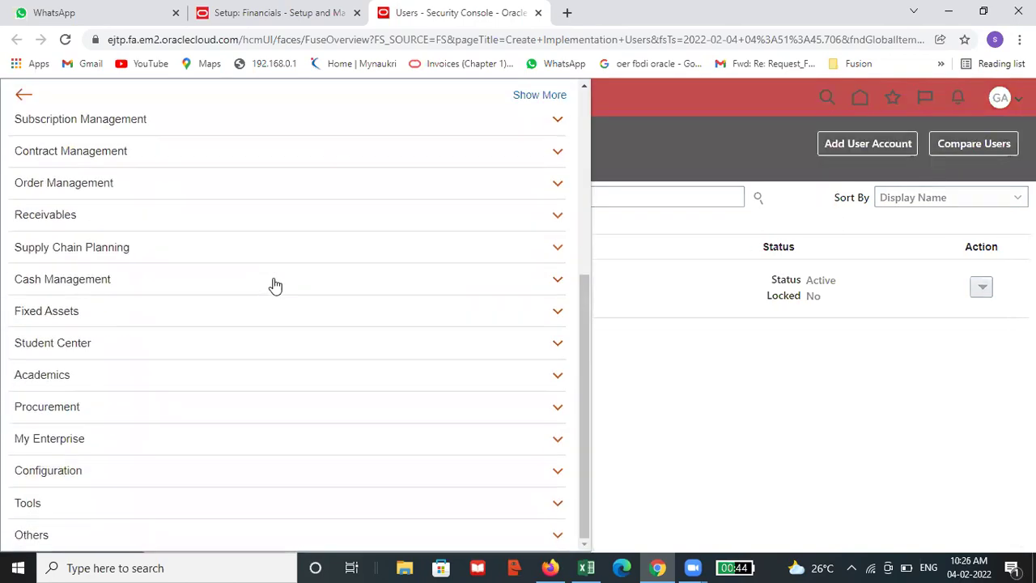
pyautogui.click(640, 391)
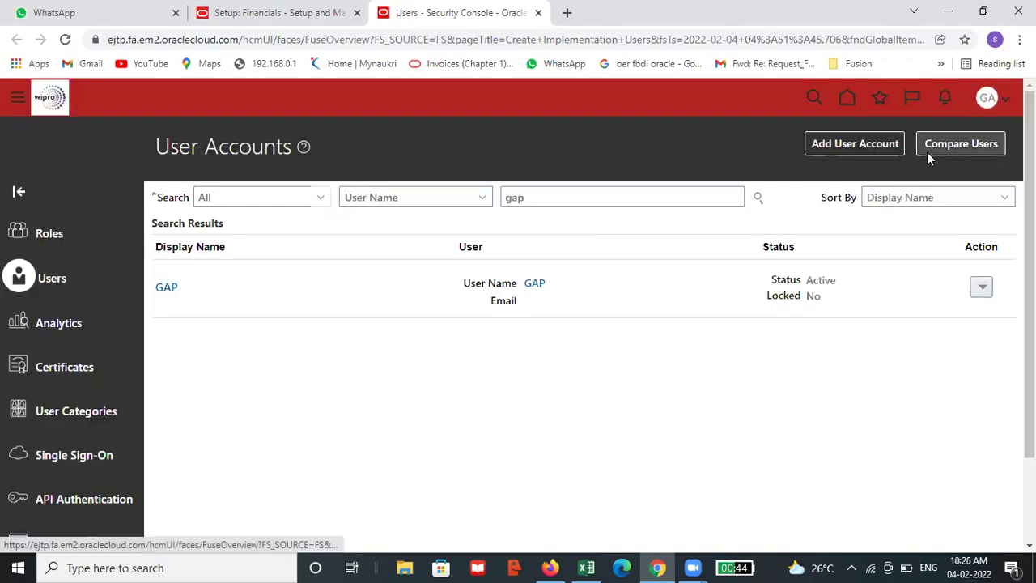
pyautogui.click(839, 97)
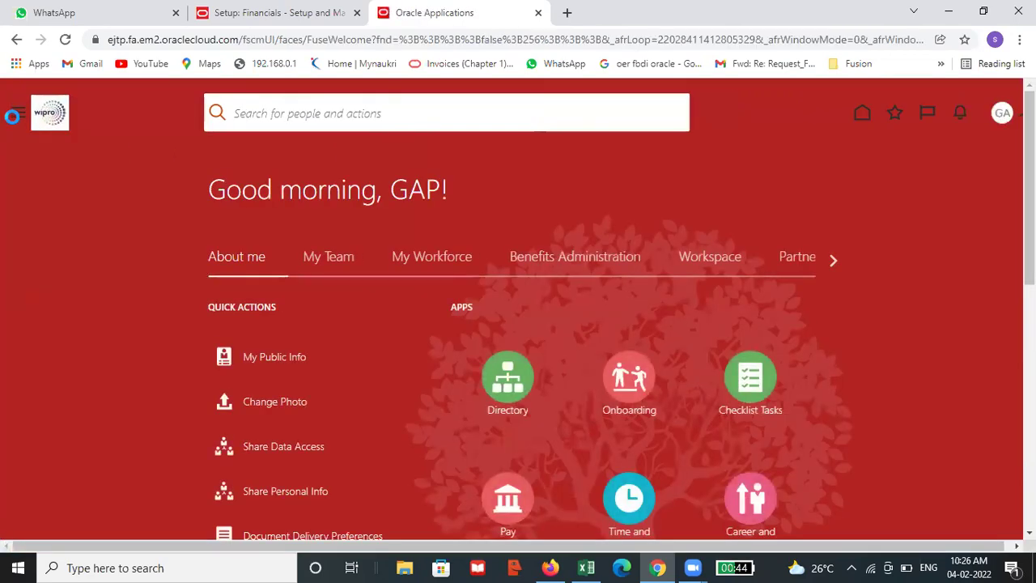
pyautogui.click(13, 115)
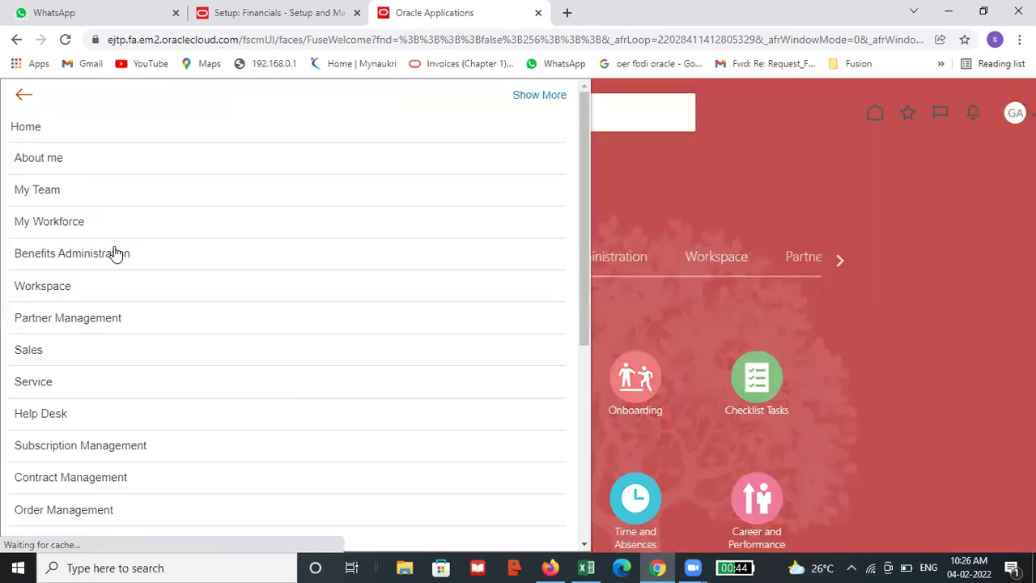
pyautogui.scroll(-5, 117, 254)
pyautogui.click(93, 499)
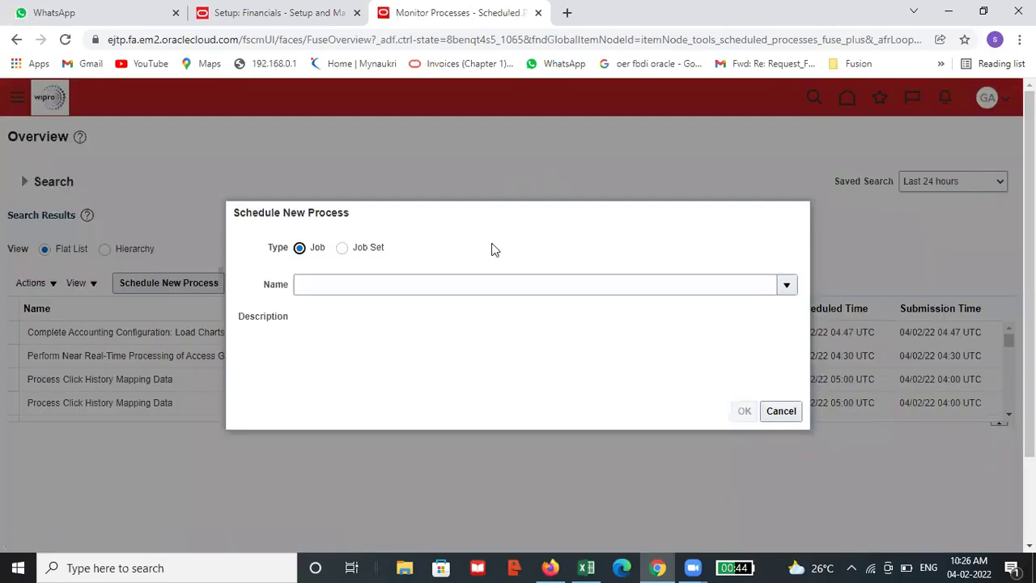
# - Search the job names for LDAP and choose Retrieve Latest LDAP Changes as the process to schedule
pyautogui.click(436, 293)
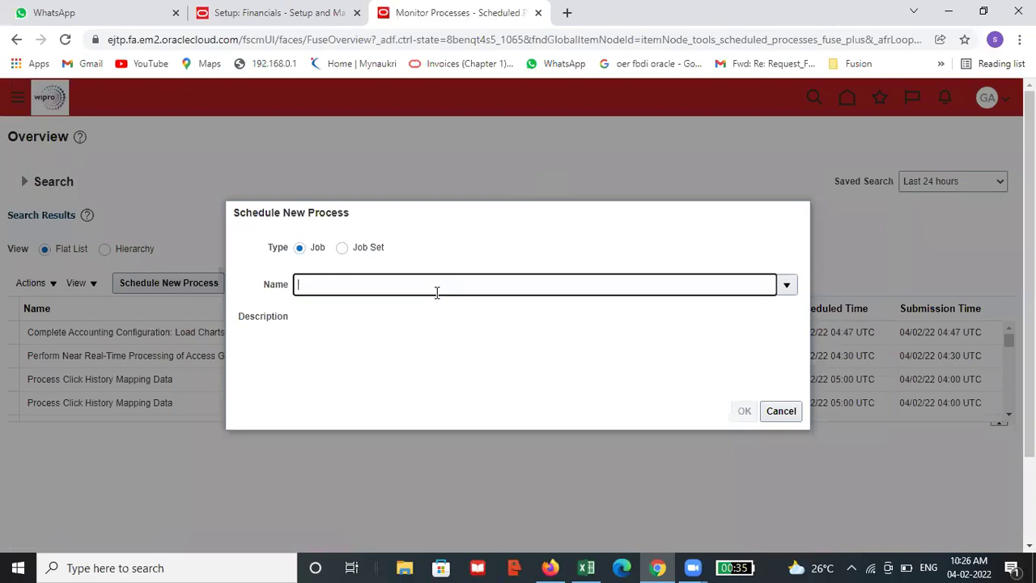
pyautogui.write('LDAP')
pyautogui.click(787, 284)
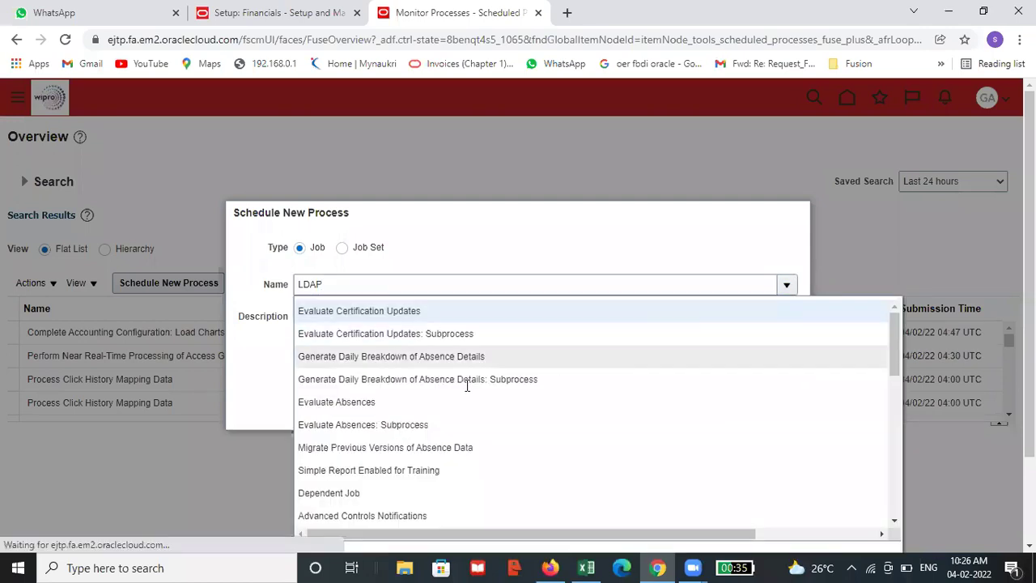
pyautogui.moveTo(1029, 389); pyautogui.dragTo(1028, 477)
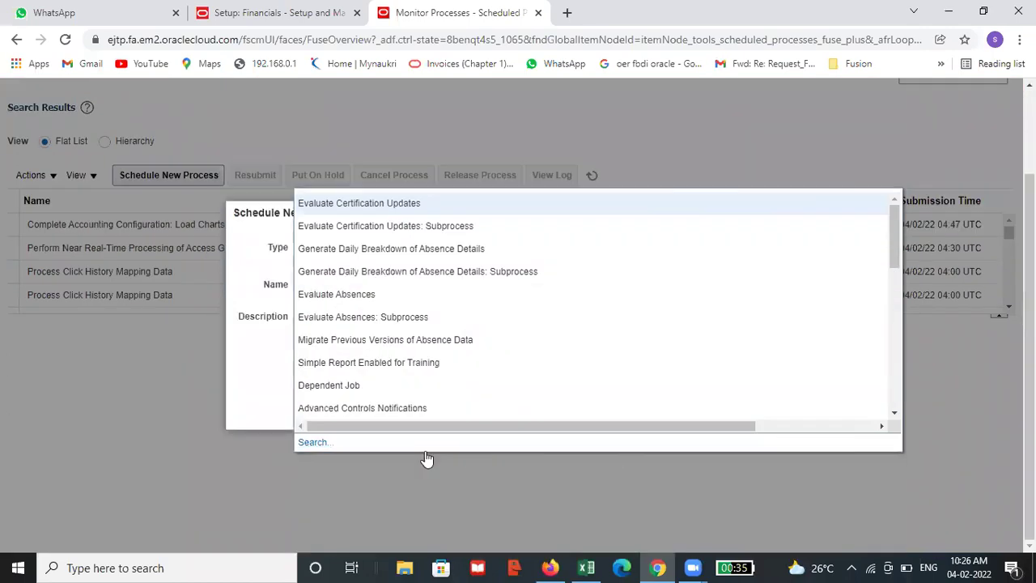
pyautogui.click(311, 443)
pyautogui.click(456, 291)
pyautogui.write('LDAP')
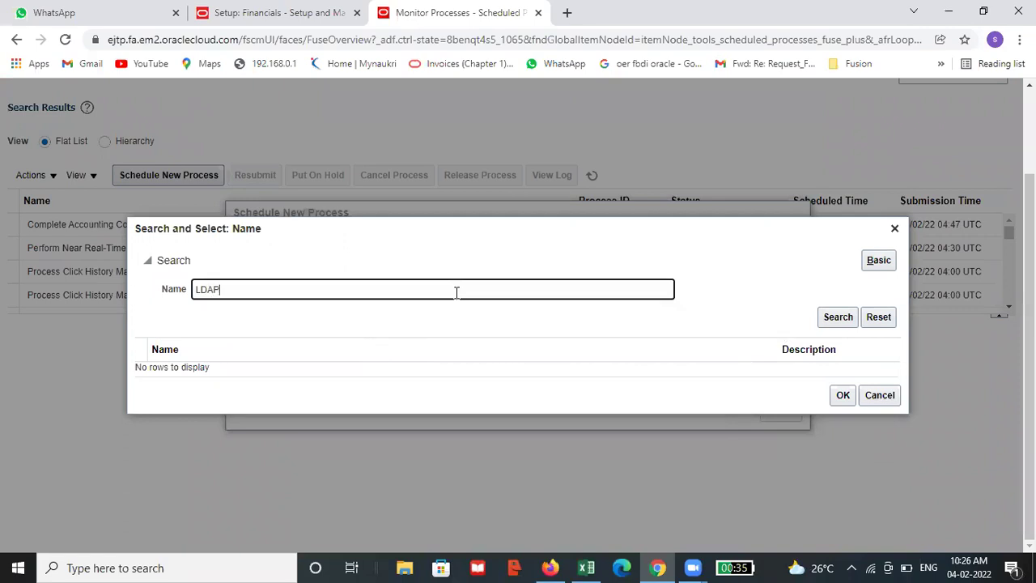
pyautogui.click(835, 318)
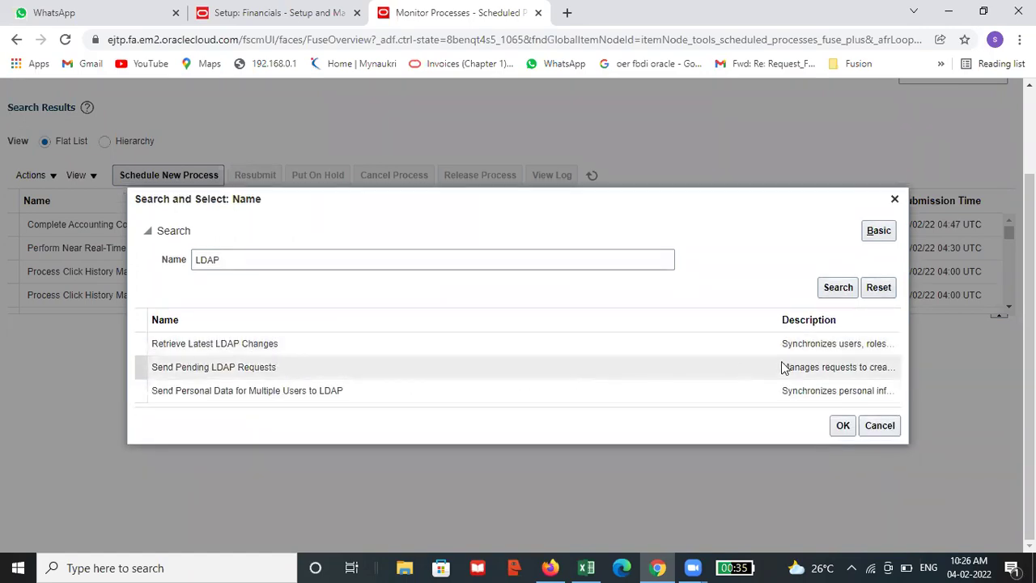
pyautogui.click(720, 351)
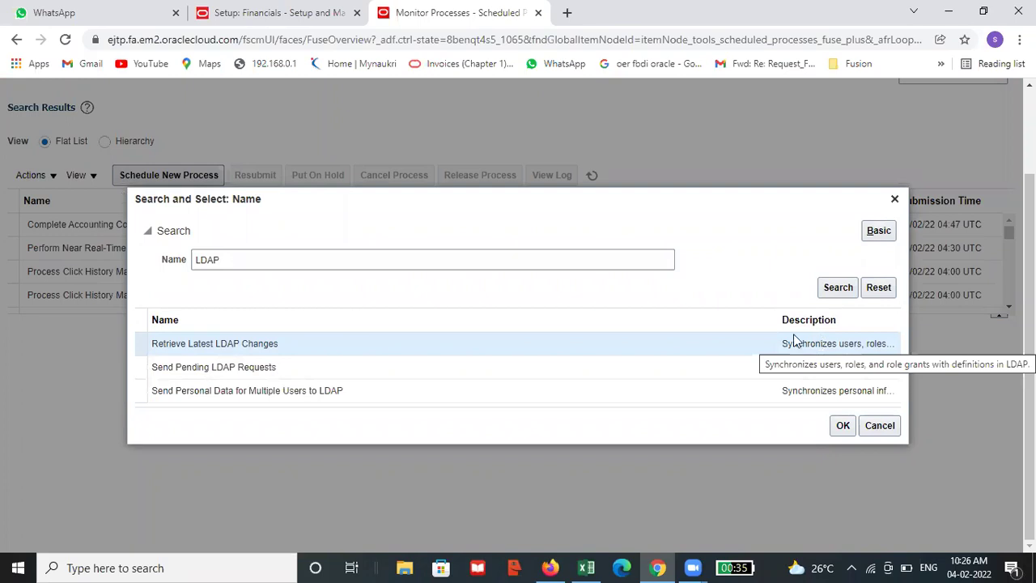
pyautogui.click(840, 425)
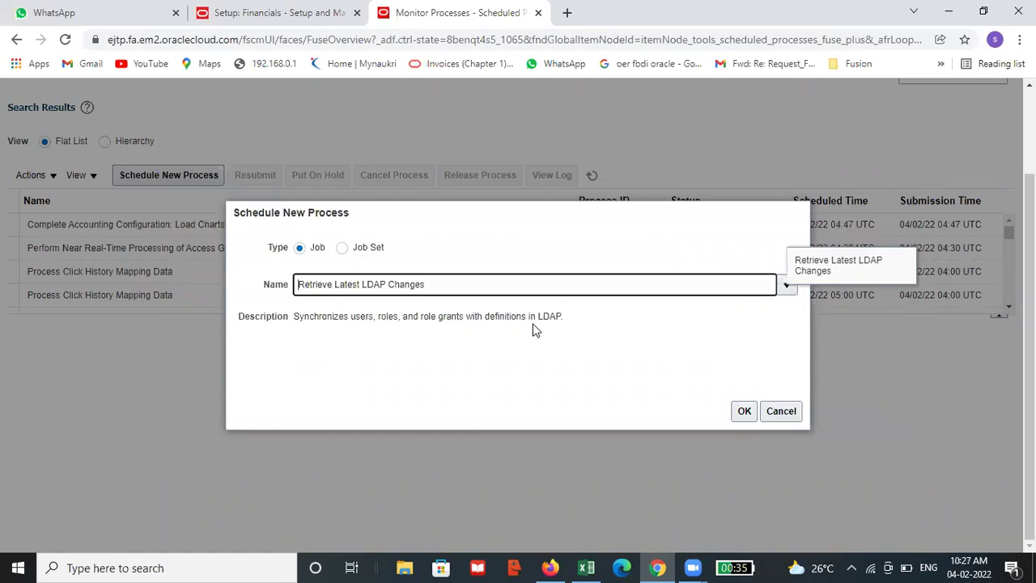
pyautogui.click(743, 412)
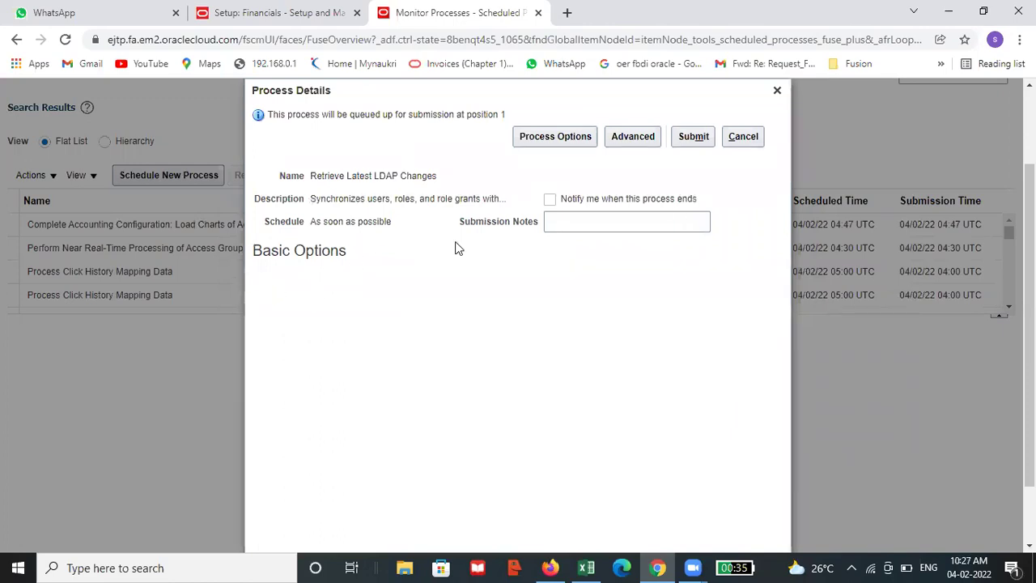
# - Submit the Retrieve Latest LDAP Changes process and refresh the process list until its run has finished
pyautogui.click(702, 136)
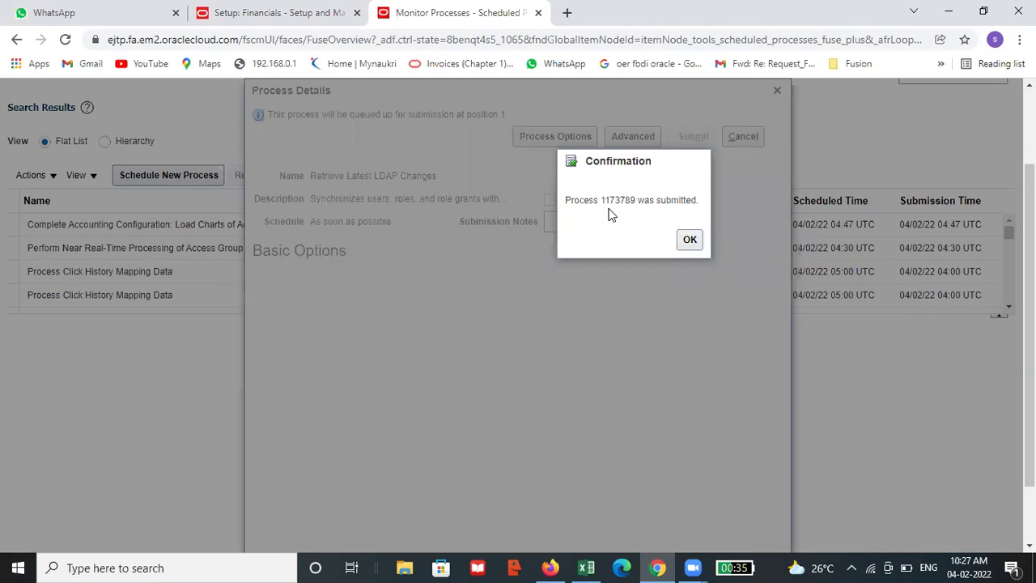
pyautogui.click(690, 238)
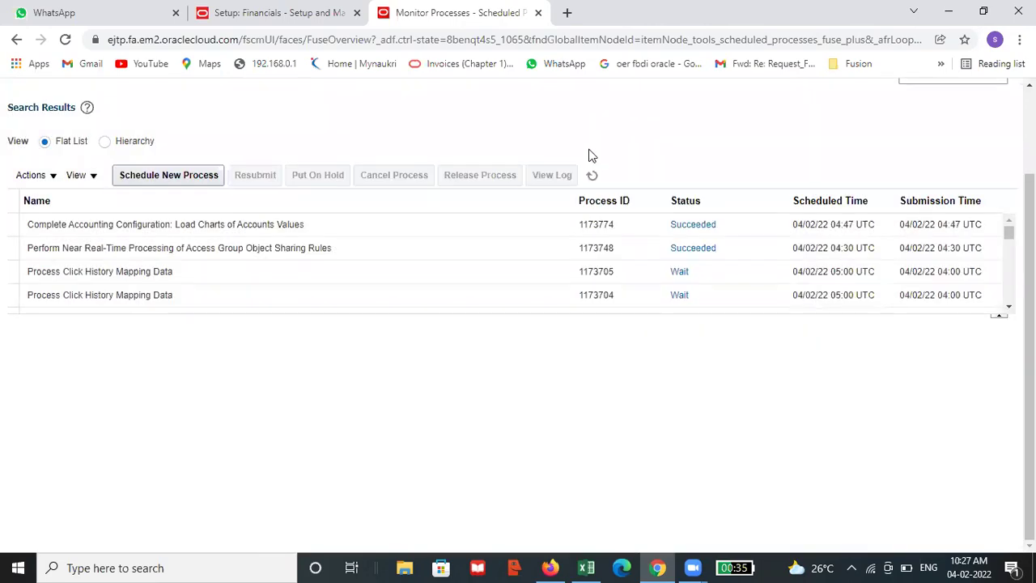
pyautogui.click(593, 175)
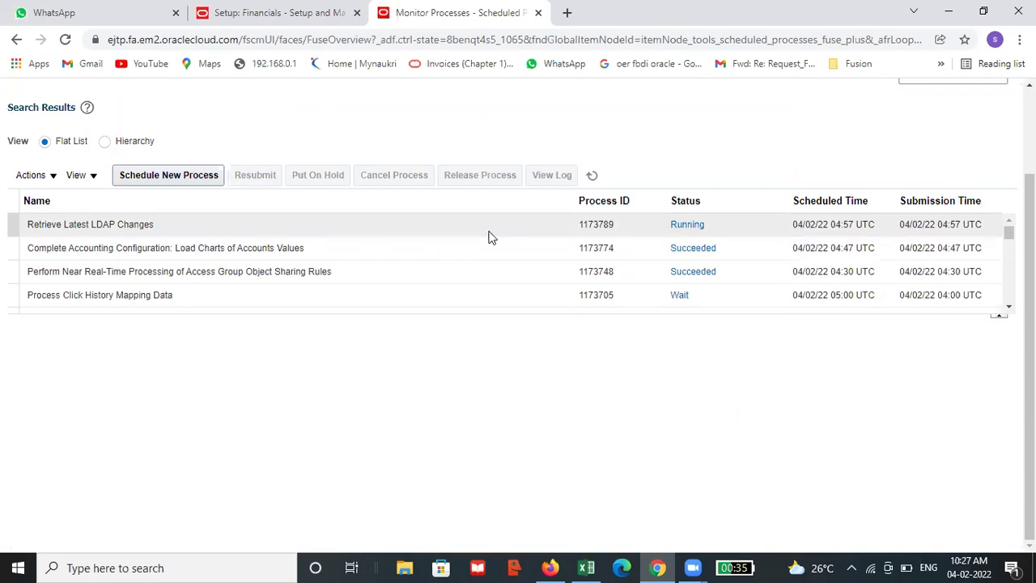
pyautogui.click(591, 175)
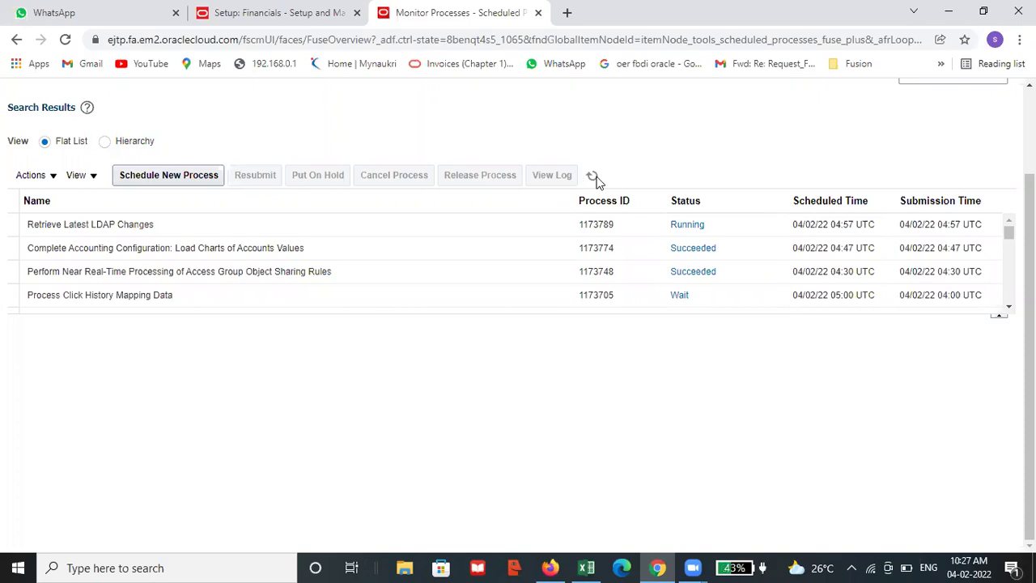
pyautogui.click(593, 176)
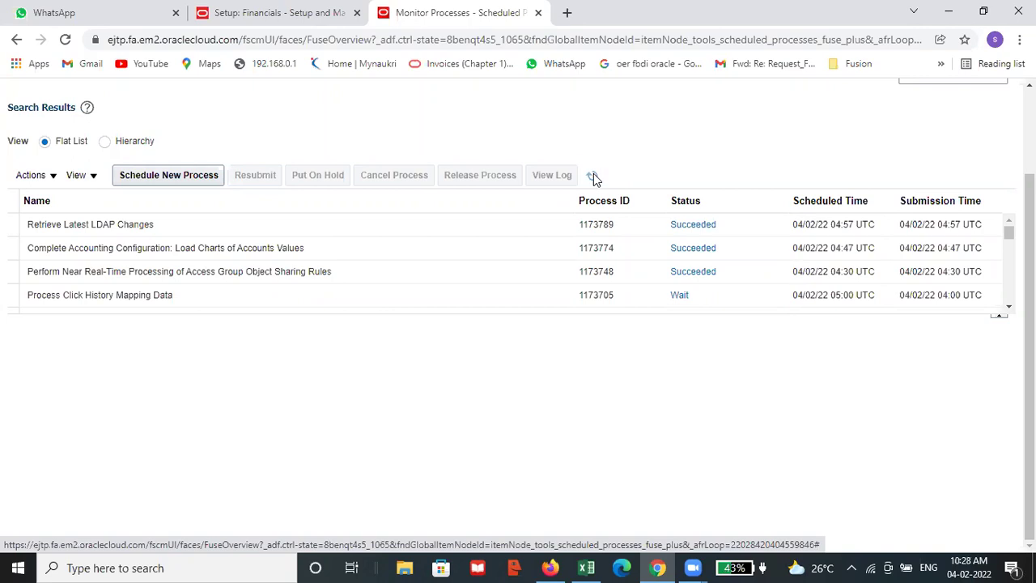
# - Sign out of Oracle Applications Cloud, closing the extra browser tab and confirming the single sign-off
pyautogui.scroll(2, 639, 170)
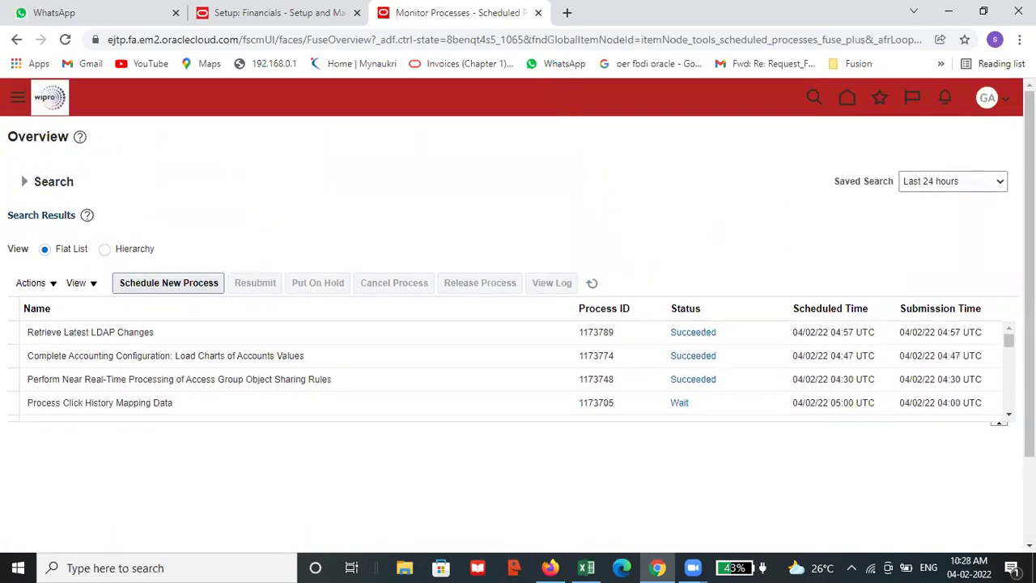
pyautogui.click(1008, 104)
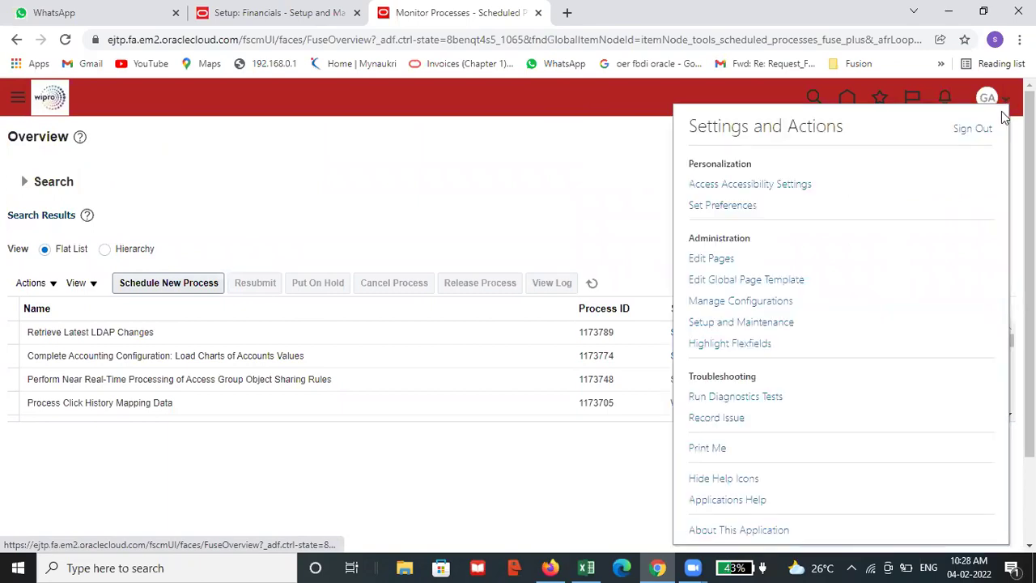
pyautogui.click(966, 128)
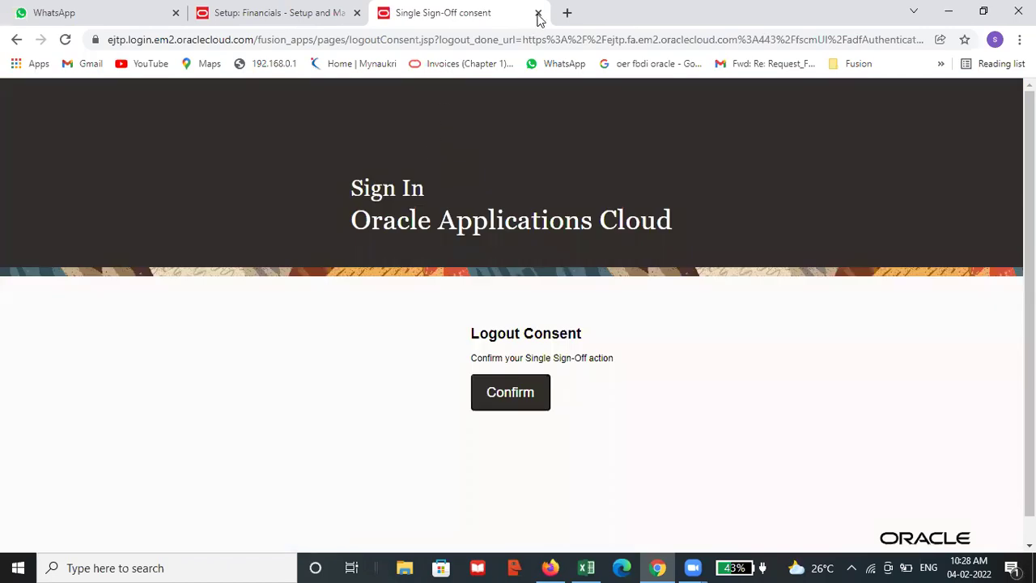
pyautogui.click(537, 13)
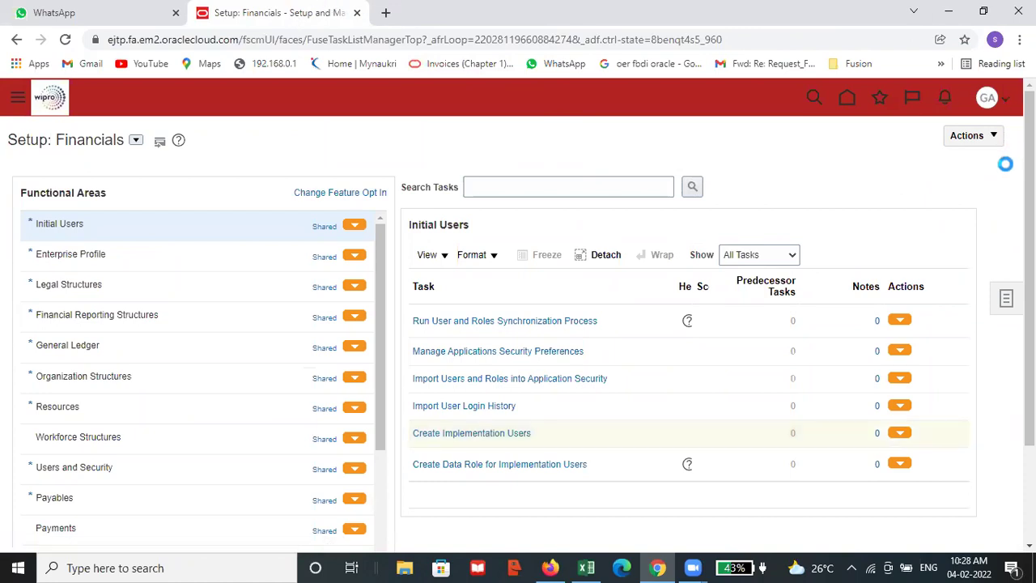
pyautogui.click(988, 97)
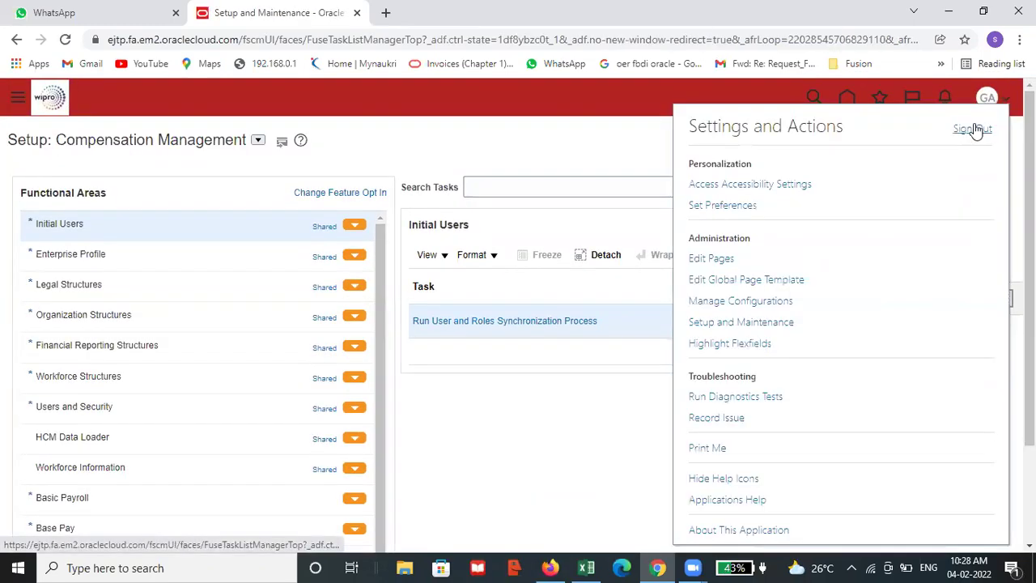
pyautogui.click(970, 128)
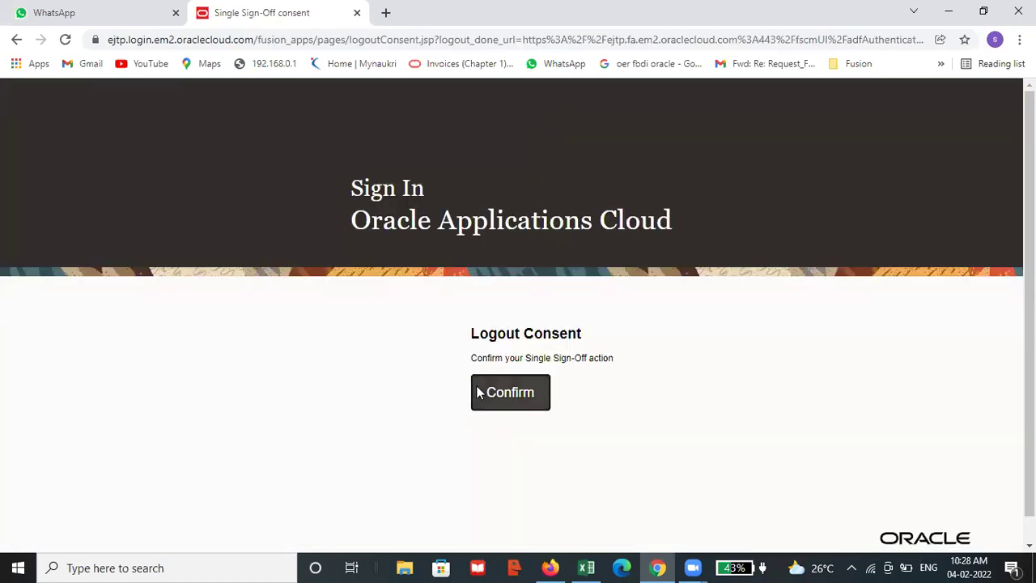
pyautogui.click(478, 391)
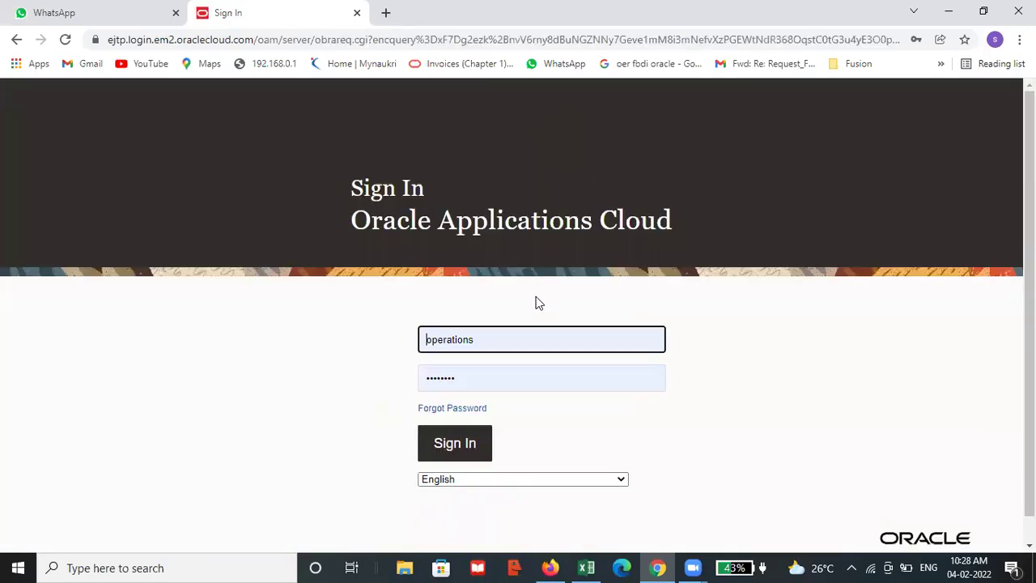
# - Replace the prefilled user name on the sign-in page with GAP
pyautogui.click(529, 329)
pyautogui.press('BackSpace')
pyautogui.press('BackSpace')
pyautogui.press('BackSpace')
pyautogui.press('BackSpace')
pyautogui.press('BackSpace')
pyautogui.press('BackSpace')
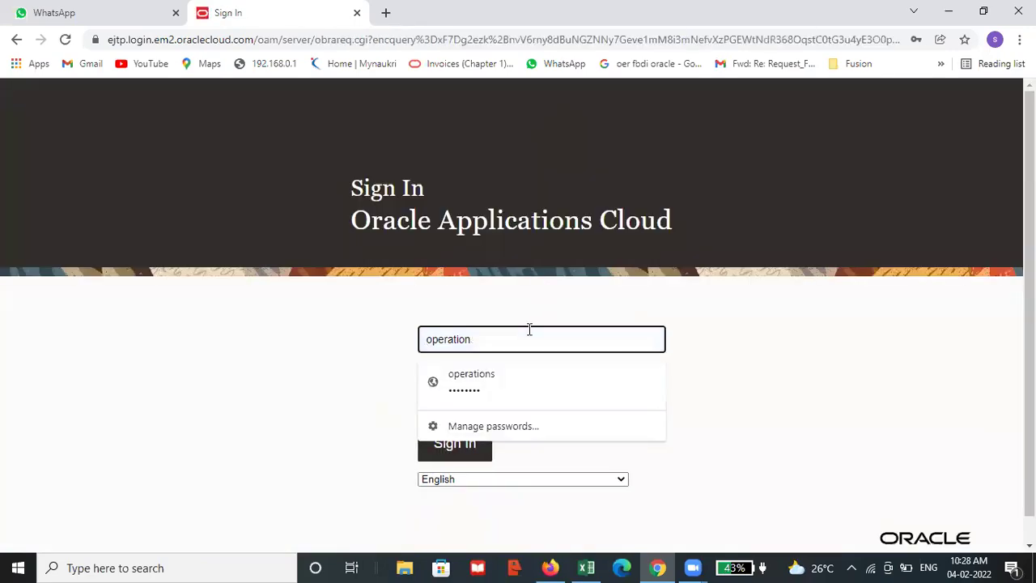
pyautogui.press('BackSpace')
pyautogui.press('BackSpace')
pyautogui.press('BackSpace')
pyautogui.press('BackSpace')
pyautogui.write('GAP')
pyautogui.press('Tab')
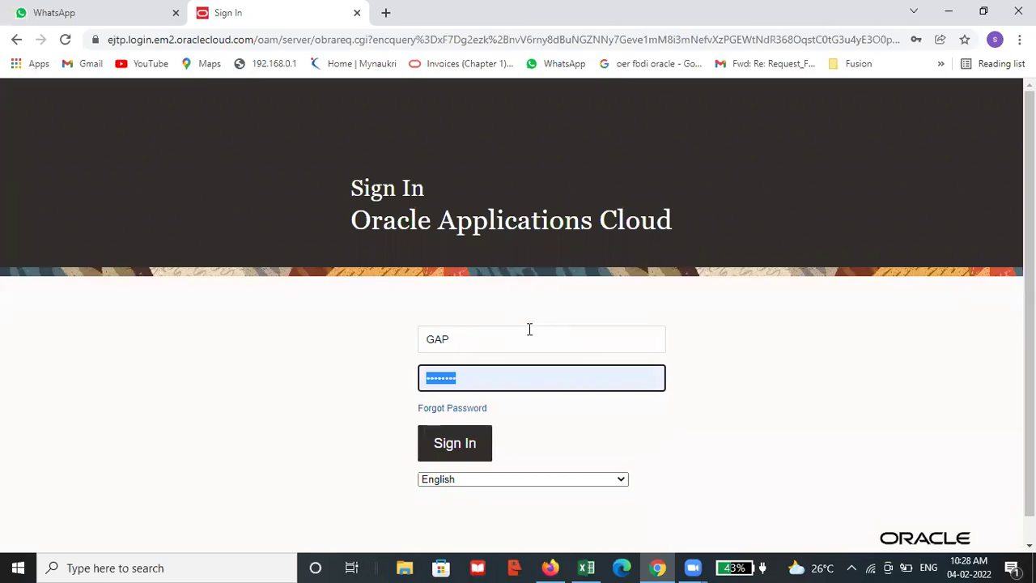
pyautogui.press('Tab')
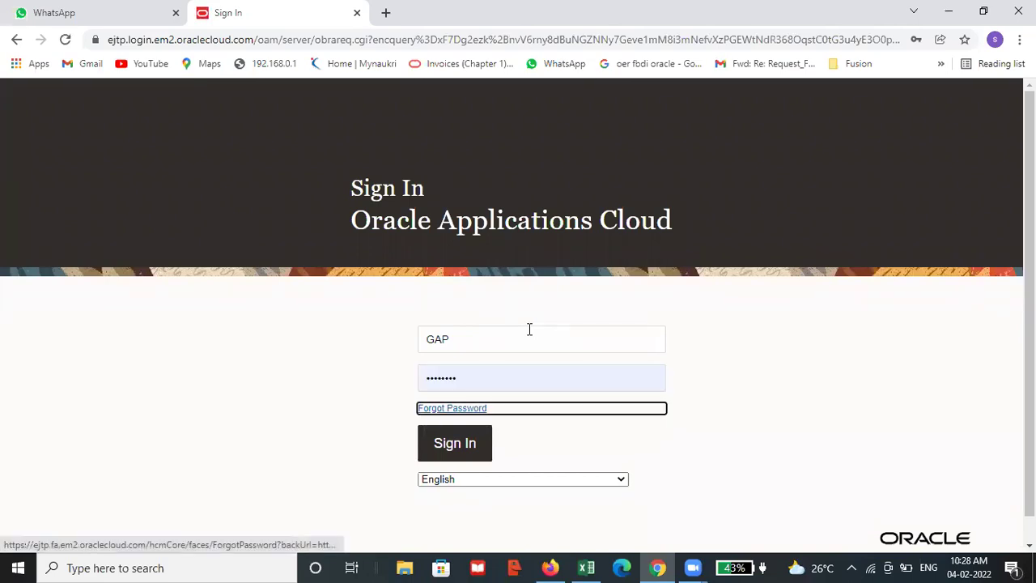
# - Replace the prefilled password with the GAP user's account password and sign in
pyautogui.click(522, 382)
pyautogui.press('BackSpace')
pyautogui.press('BackSpace')
pyautogui.press('BackSpace')
pyautogui.press('BackSpace')
pyautogui.press('BackSpace')
pyautogui.press('BackSpace')
pyautogui.press('BackSpace')
pyautogui.press('BackSpace')
pyautogui.write('••')
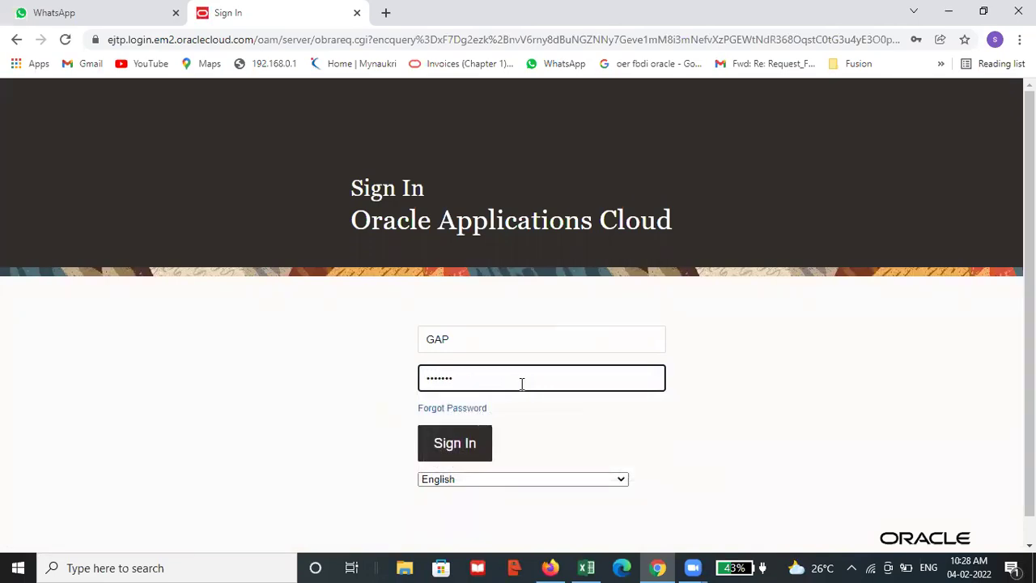
pyautogui.click(469, 441)
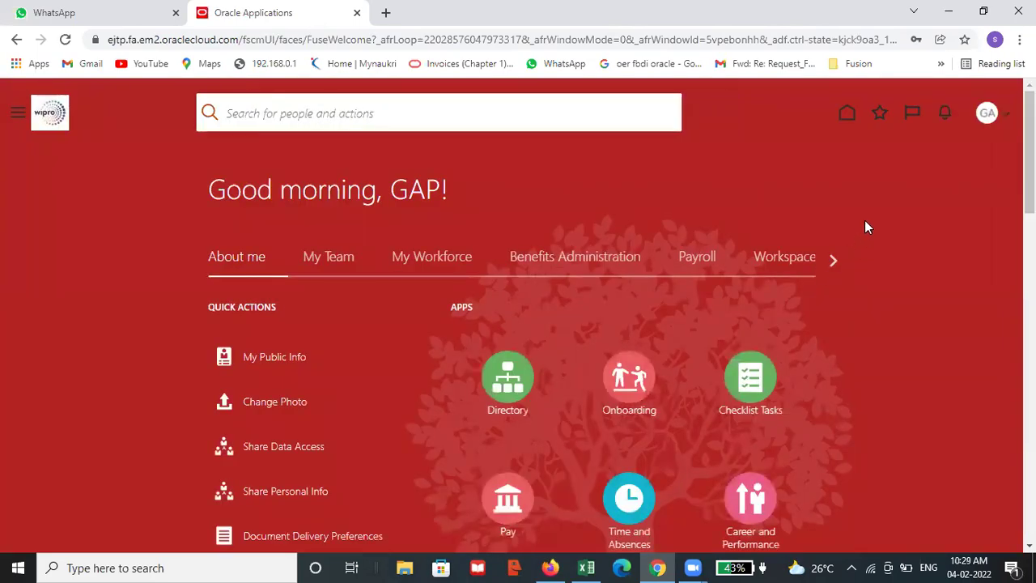
# - Browse the work areas on the home page as far as General Accounting
pyautogui.click(830, 256)
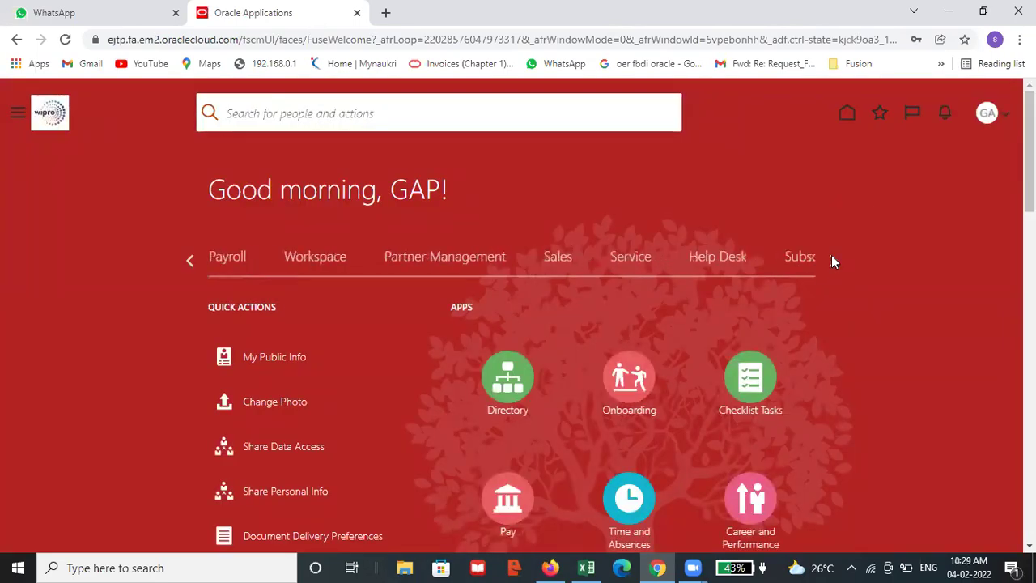
pyautogui.click(833, 255)
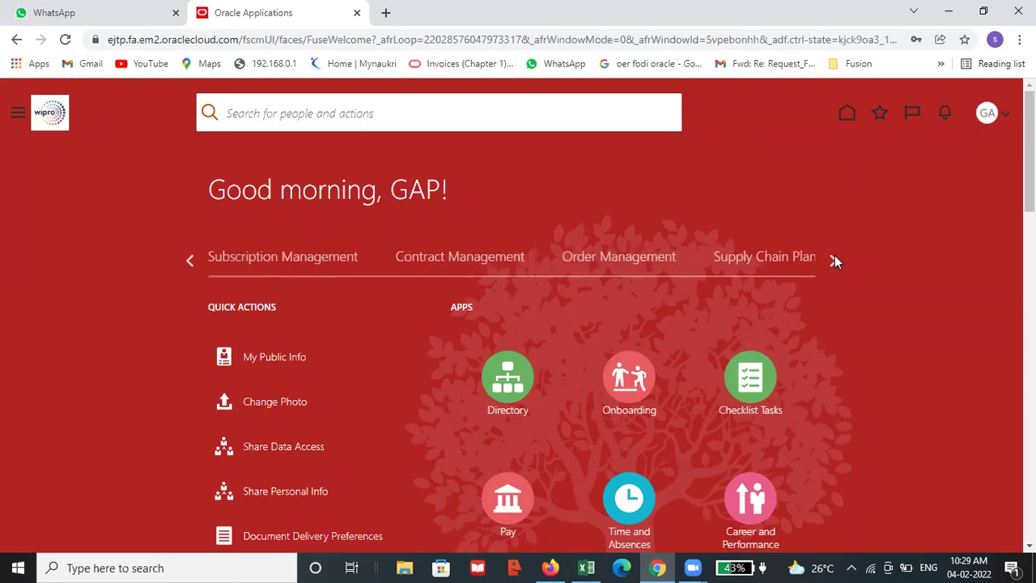
pyautogui.click(834, 256)
pyautogui.click(834, 256)
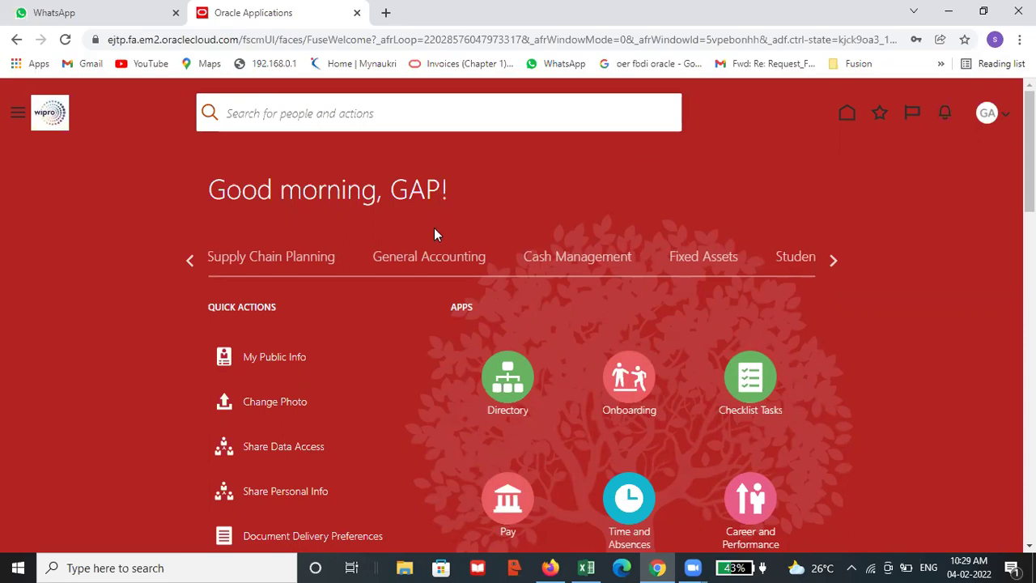
# - Show the GAP user's General Accounting apps, and in the Firefox session close the Orac account details and return to the home page
pyautogui.click(425, 257)
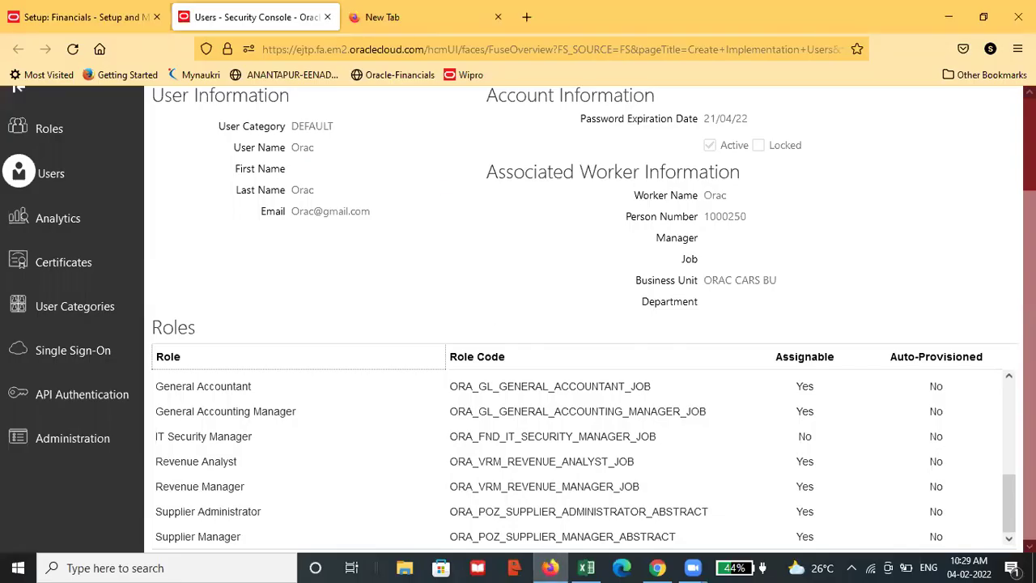
pyautogui.scroll(2, 864, 181)
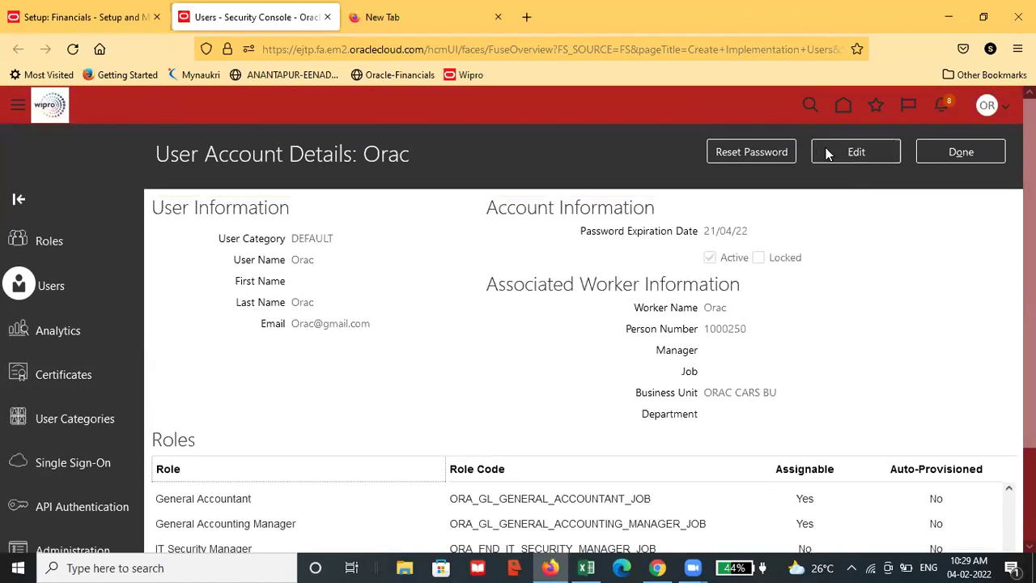
pyautogui.click(955, 150)
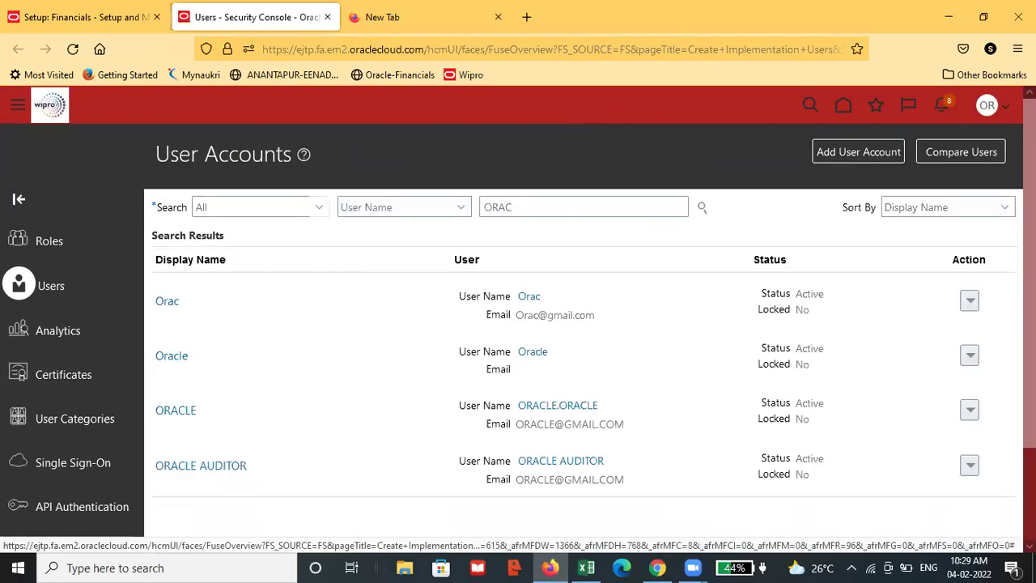
pyautogui.click(843, 104)
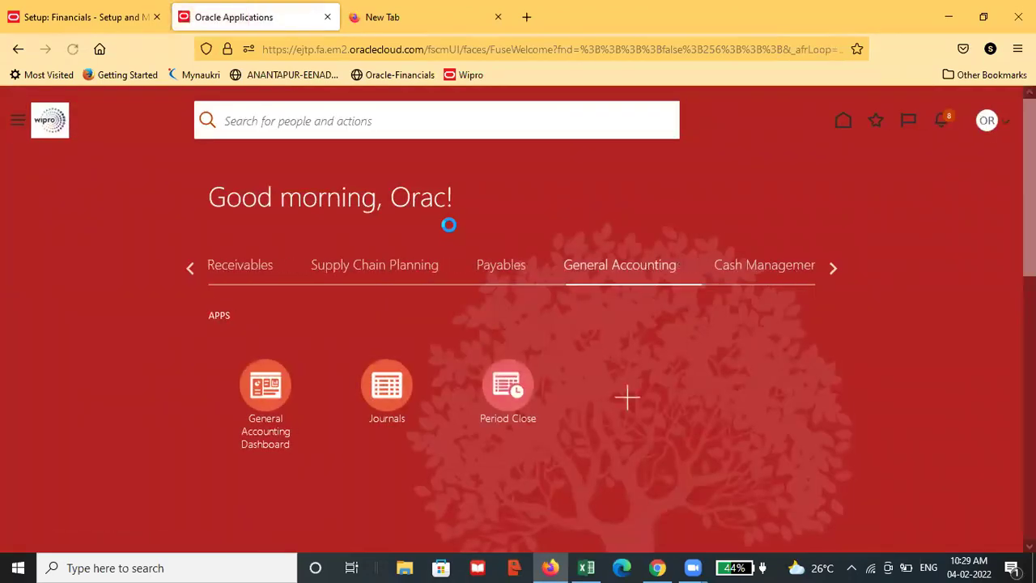
# - Switch to the Demos workbook in Excel and select the status cell E17 beside the Data Access set item
pyautogui.hotkey('alt', 'Tab')
pyautogui.hotkey('alt', 'Tab')
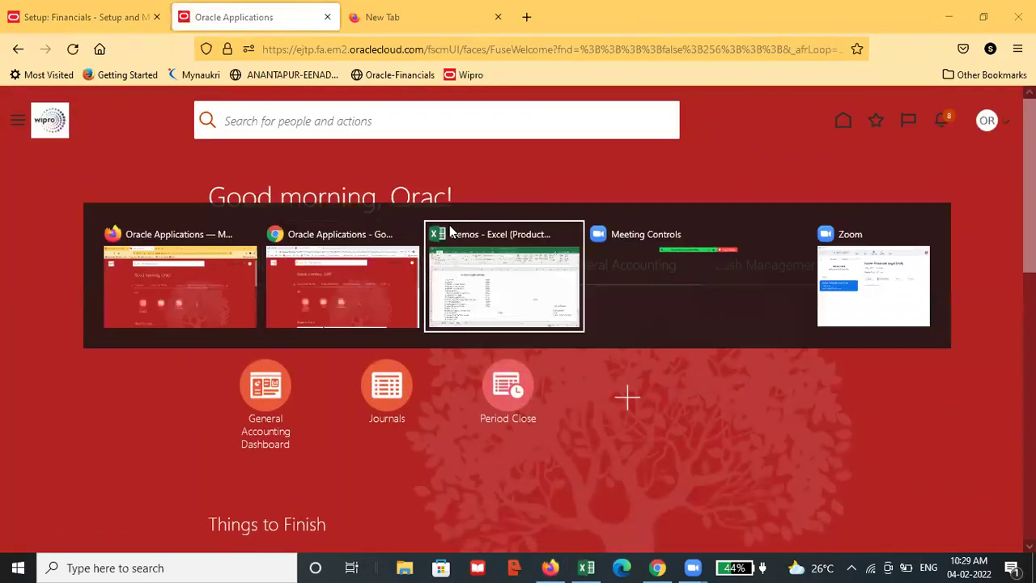
pyautogui.click(220, 419)
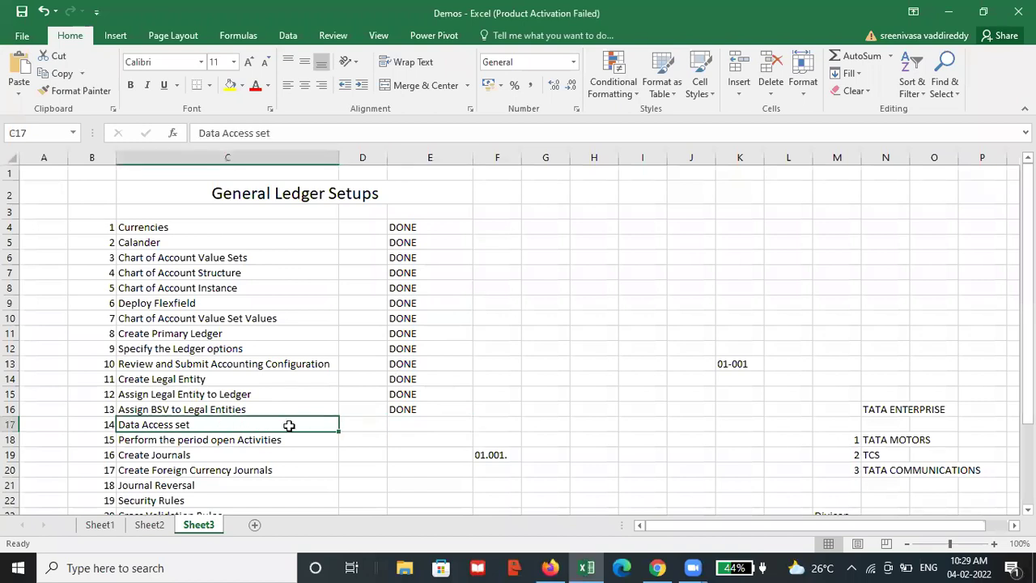
pyautogui.click(407, 424)
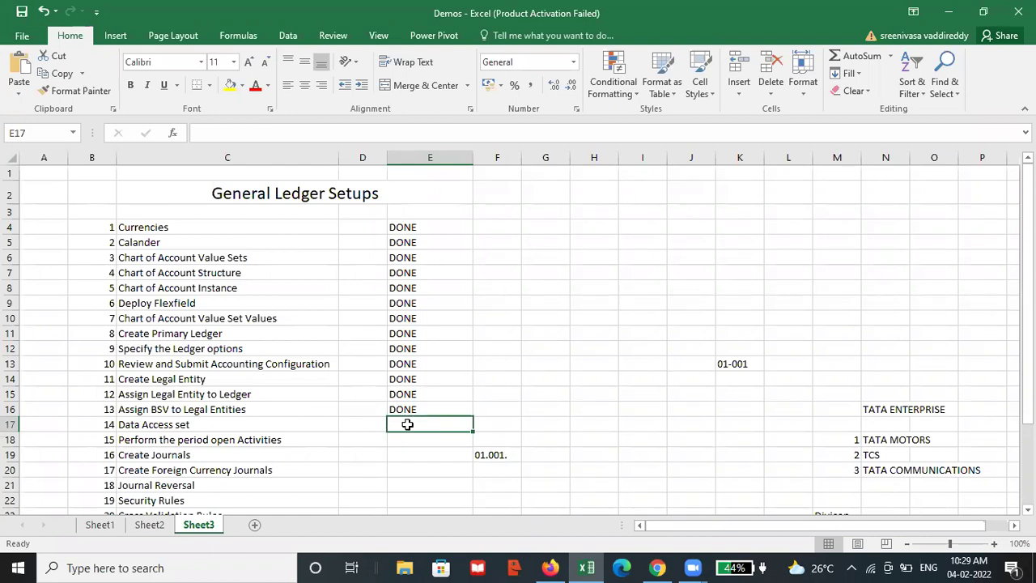
# - Switch to the Orac session in Firefox, open Journals and start a new journal to check its Ledger field
pyautogui.hotkey('alt', 'Tab')
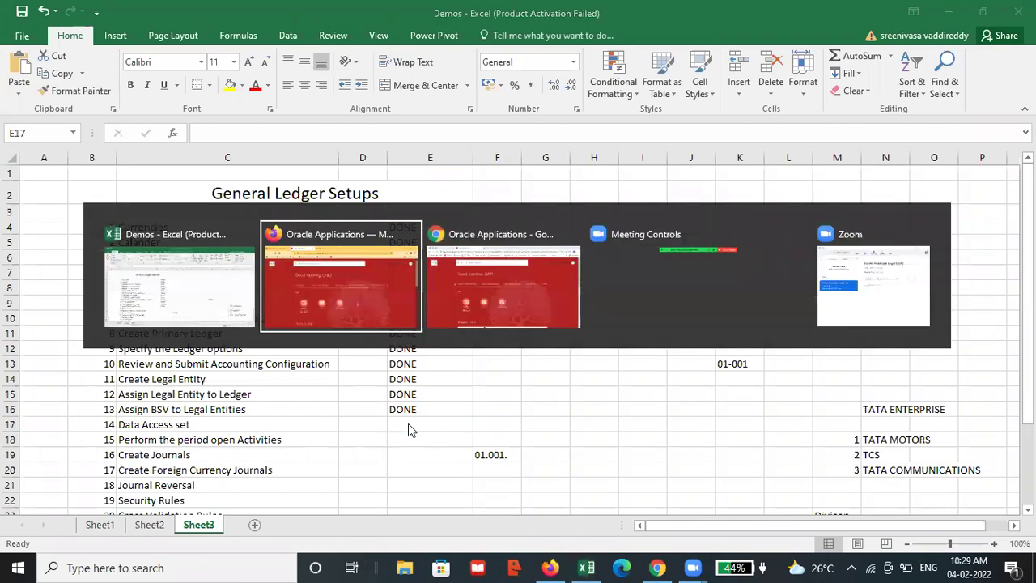
pyautogui.click(390, 384)
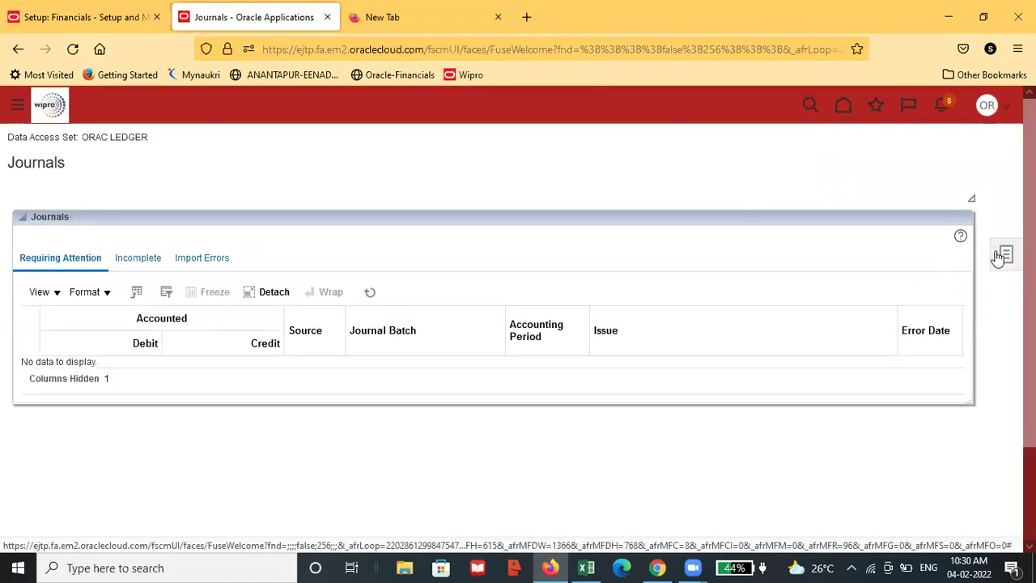
pyautogui.click(1009, 129)
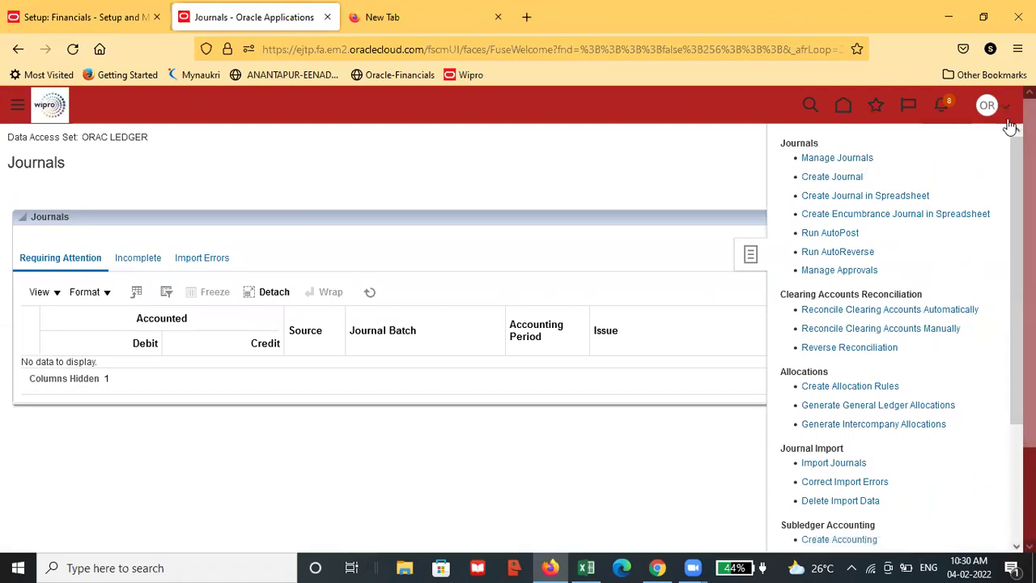
pyautogui.click(831, 177)
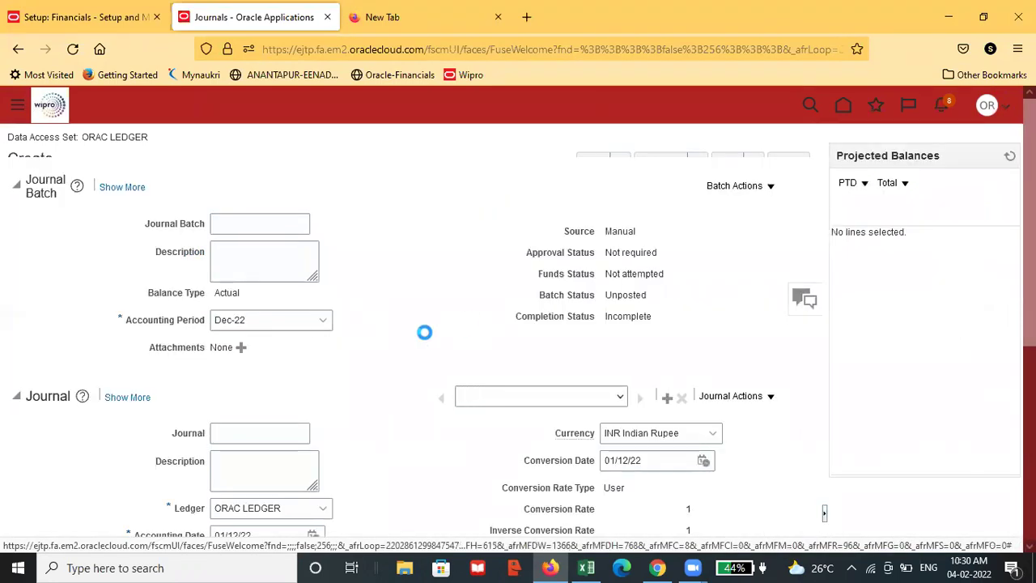
pyautogui.scroll(-2, 424, 332)
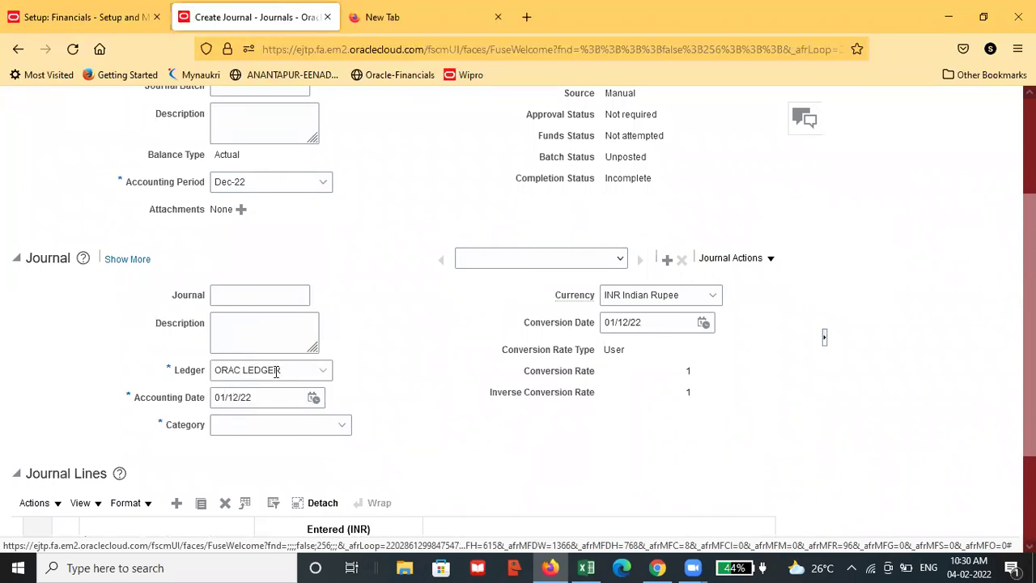
# - Switch to the GAP session in Chrome and open Journals, comparing its data access set prompt with the Excel setup checklist
pyautogui.hotkey('alt', 'Tab')
pyautogui.hotkey('alt', 'Tab')
pyautogui.hotkey('alt', 'Tab')
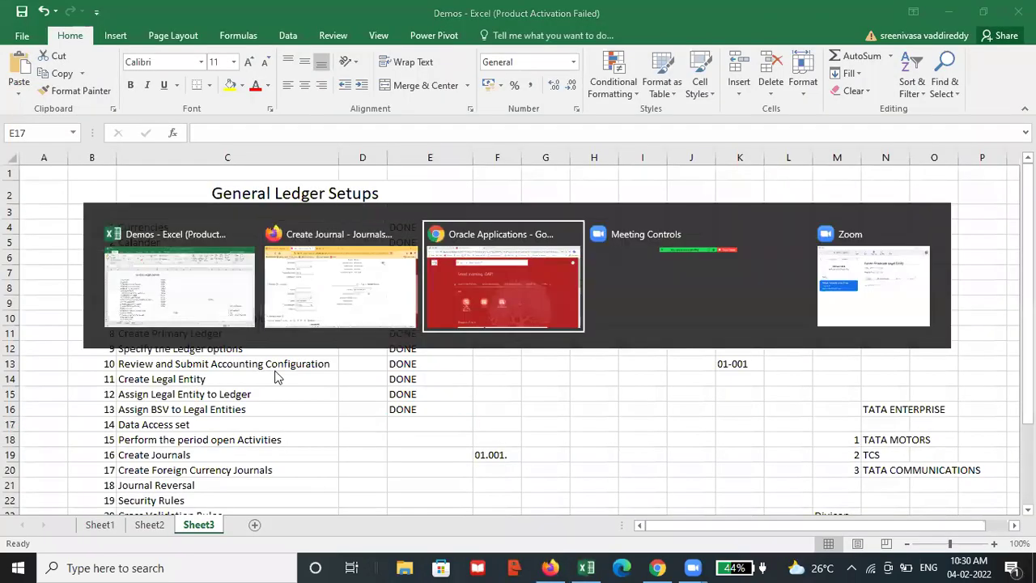
pyautogui.click(388, 377)
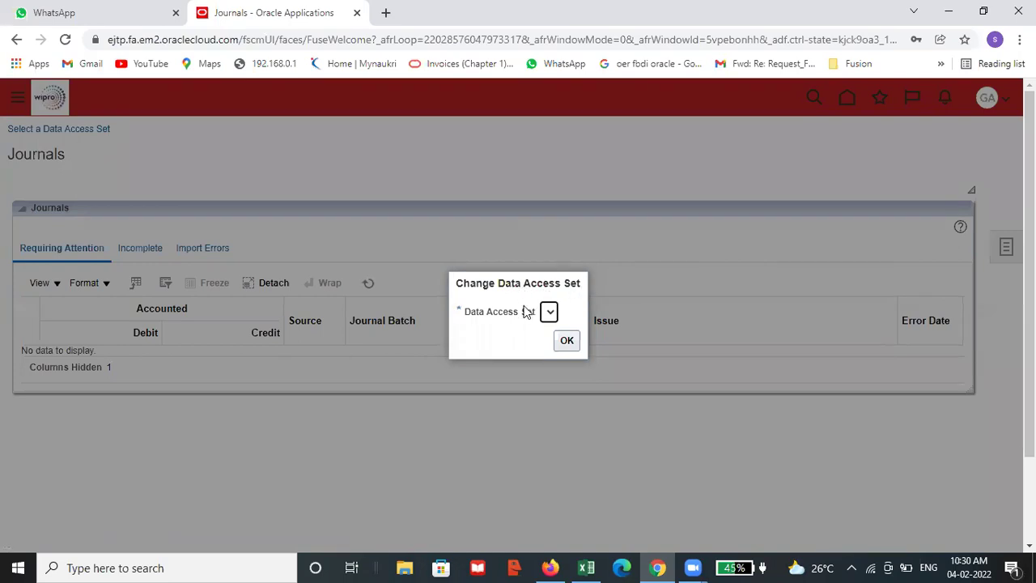
pyautogui.hotkey('alt', 'Tab')
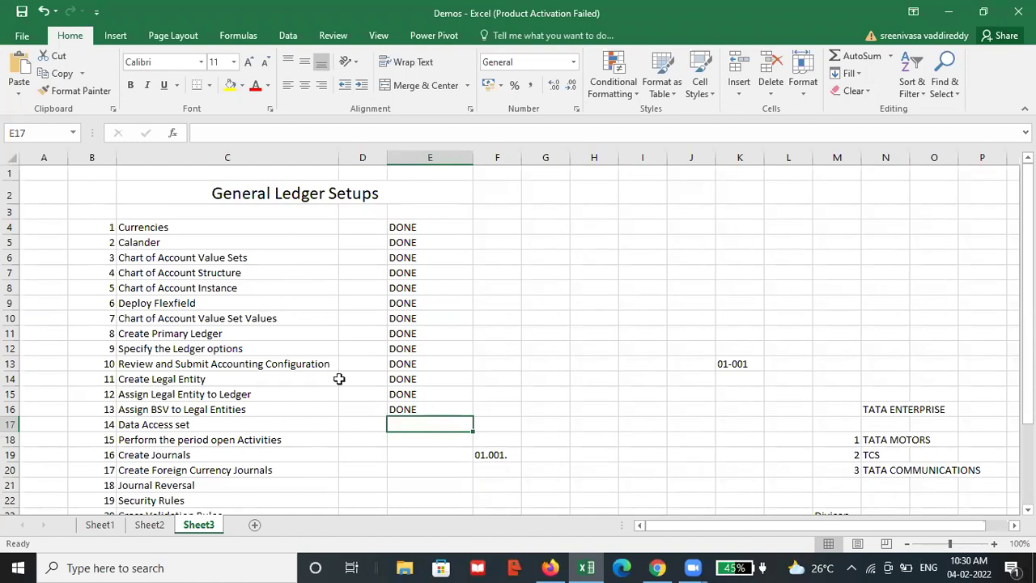
pyautogui.hotkey('alt', 'Tab')
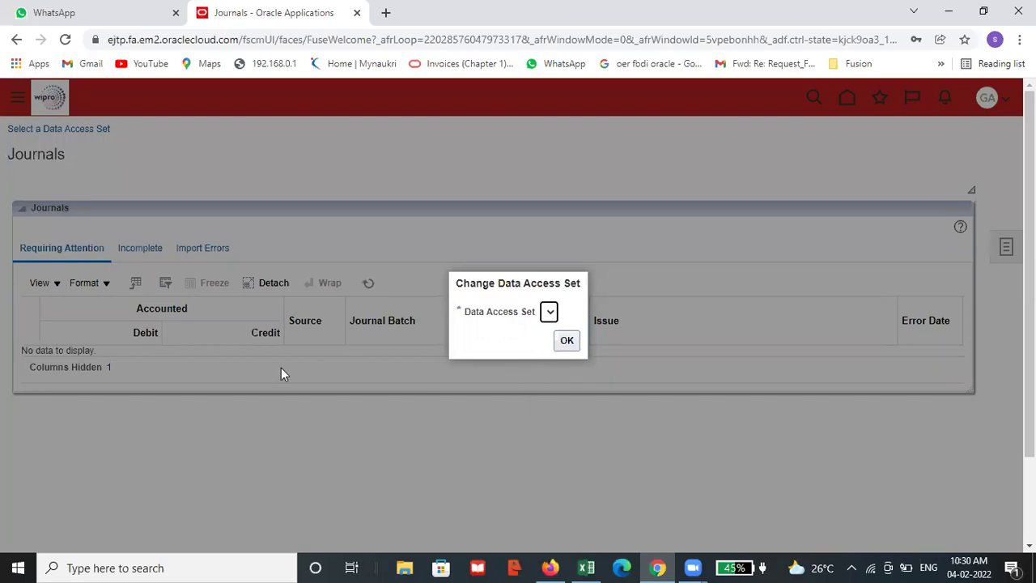
# - Try twice to confirm the Change Data Access Set dialog with no data access set selected
pyautogui.click(567, 340)
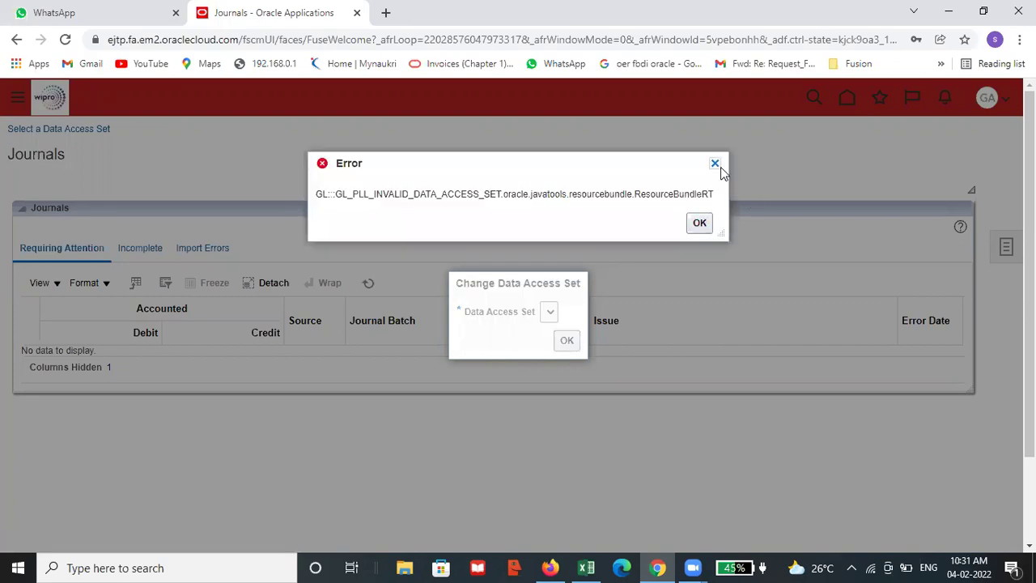
pyautogui.click(715, 165)
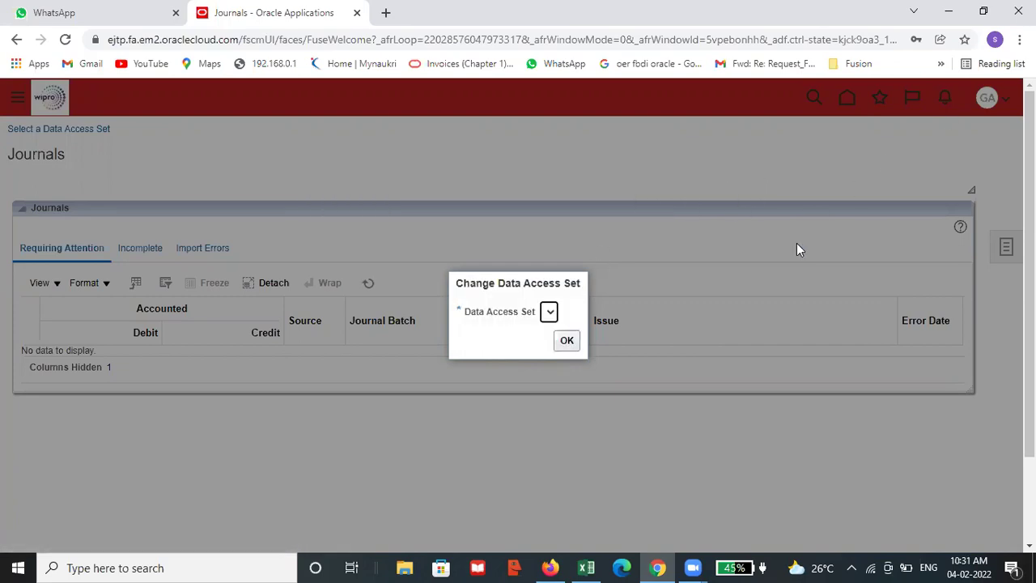
pyautogui.click(566, 340)
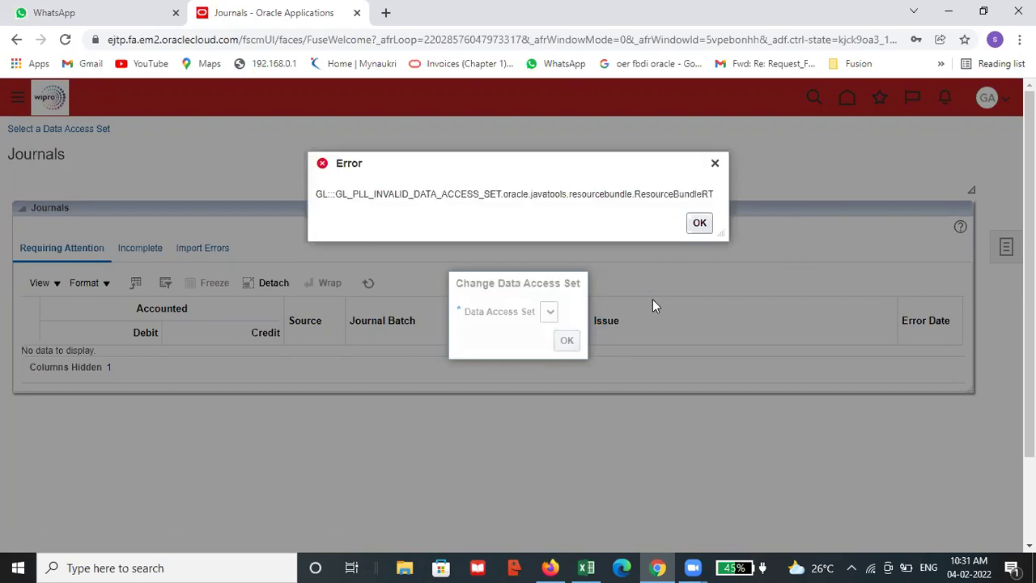
pyautogui.click(714, 163)
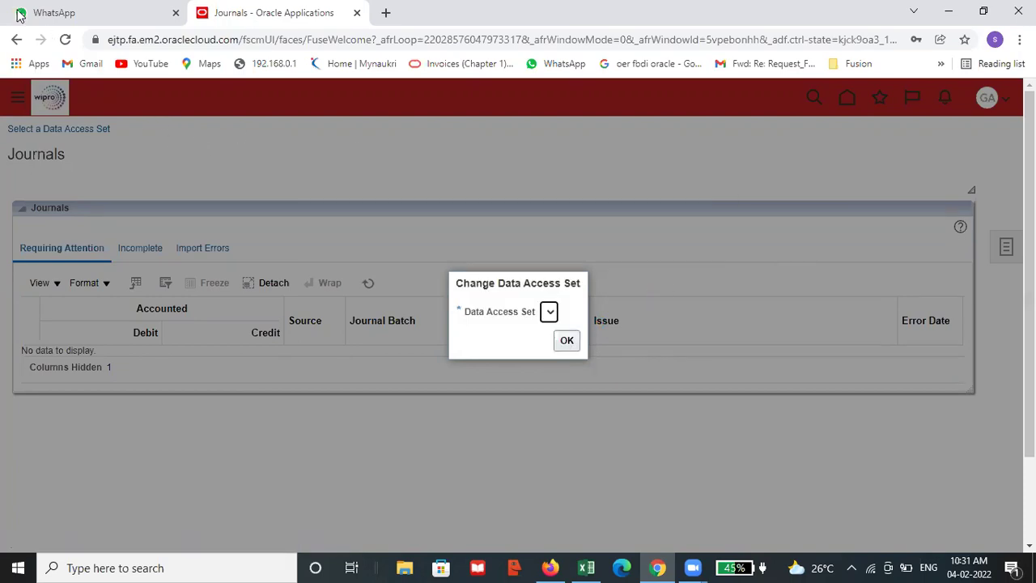
# - Reload the GAP user's Journals page, duplicate its browser tab and close the original one
pyautogui.click(65, 39)
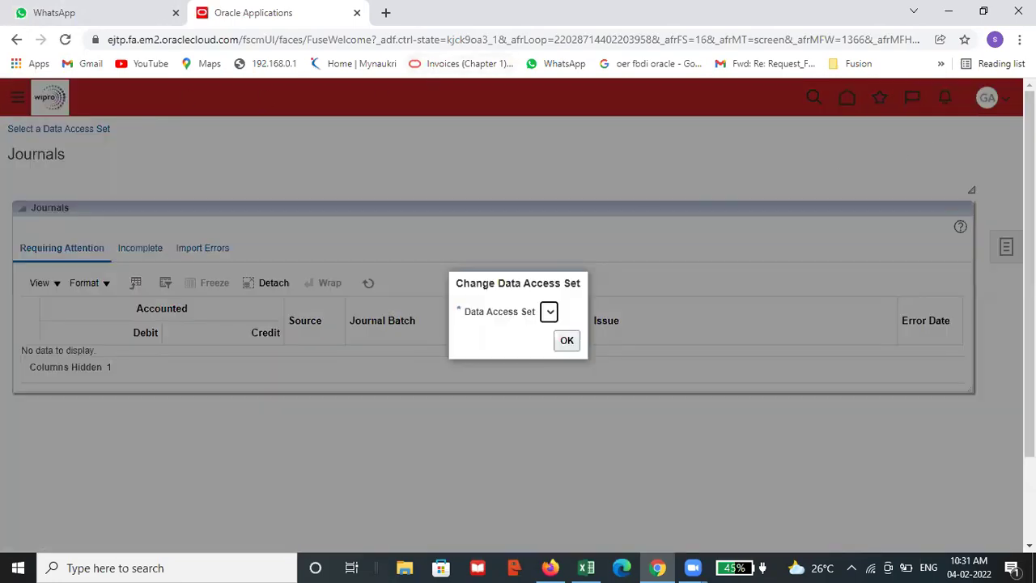
pyautogui.rightClick(267, 14)
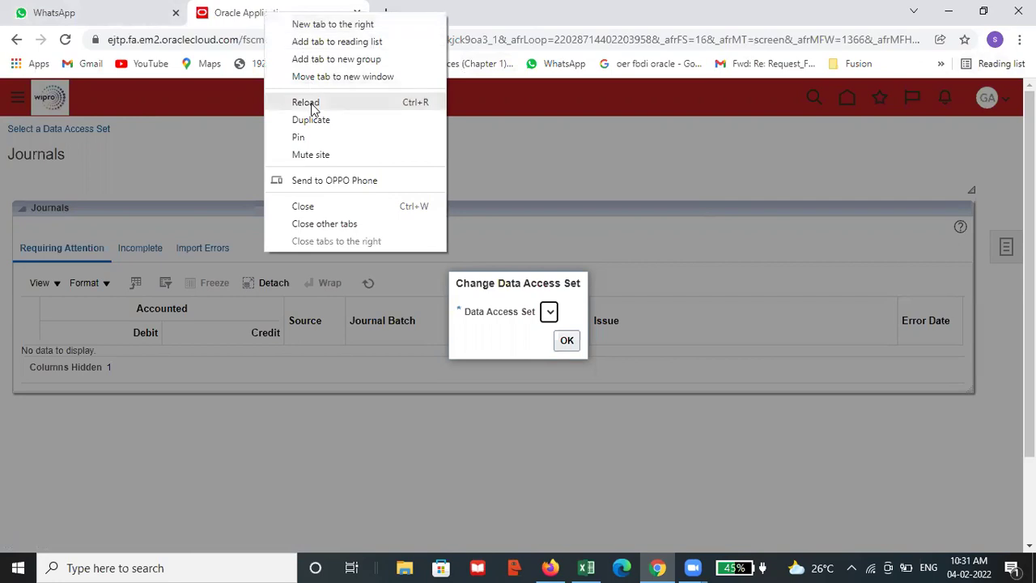
pyautogui.click(306, 120)
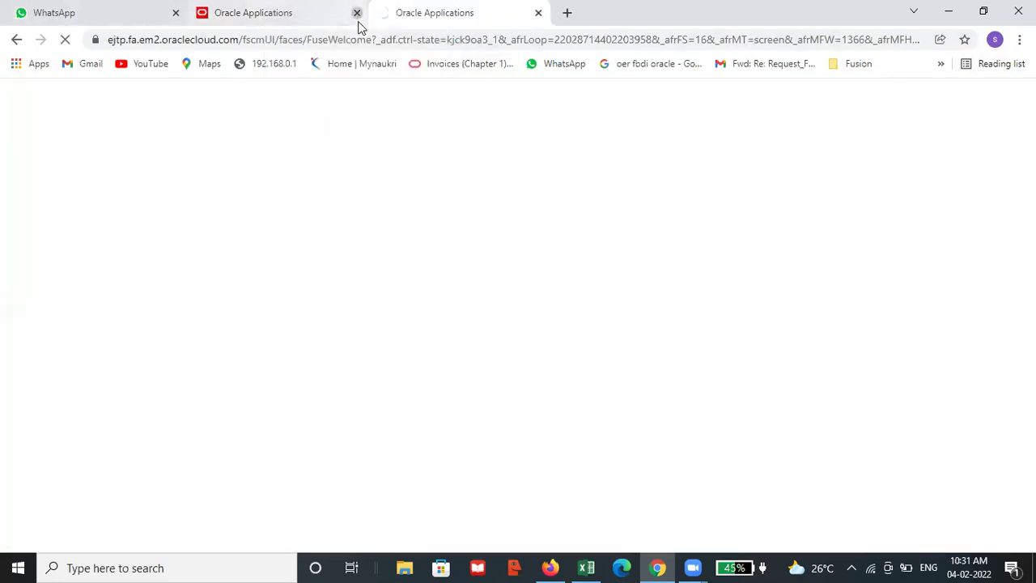
pyautogui.click(357, 13)
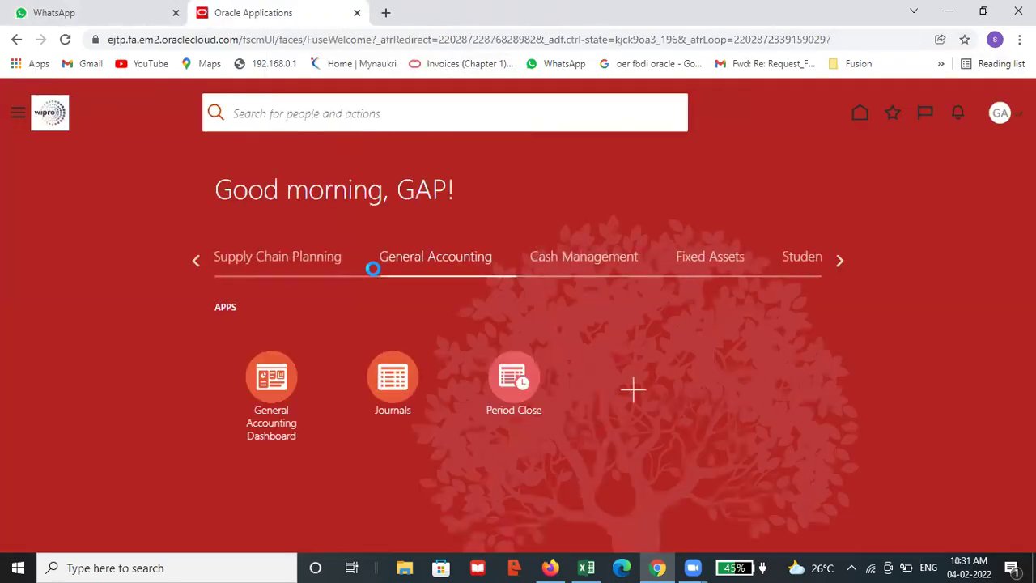
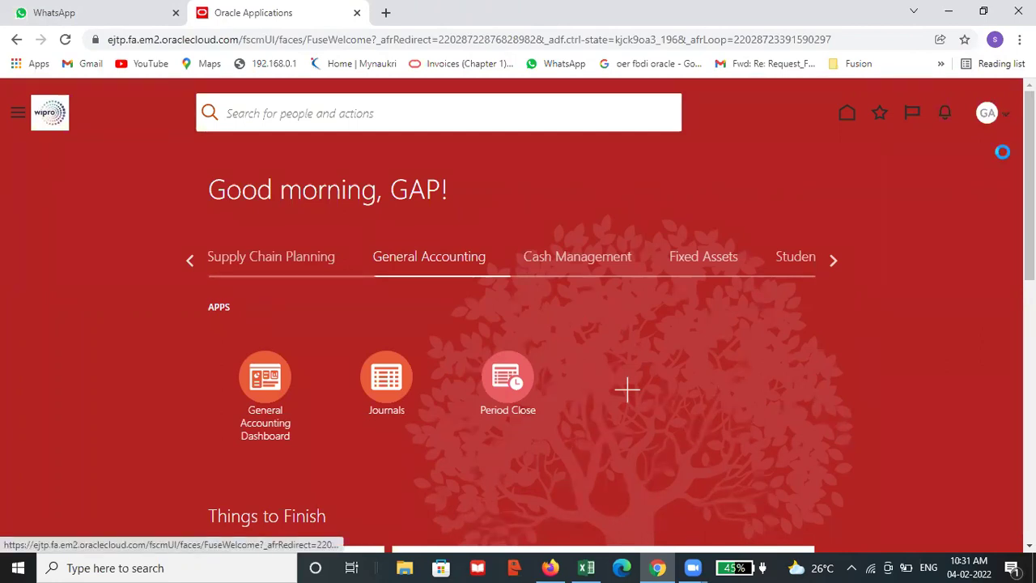
# - Open Setup and Maintenance as the GAP user and switch the setup offering to Financials
pyautogui.click(1003, 117)
pyautogui.click(777, 338)
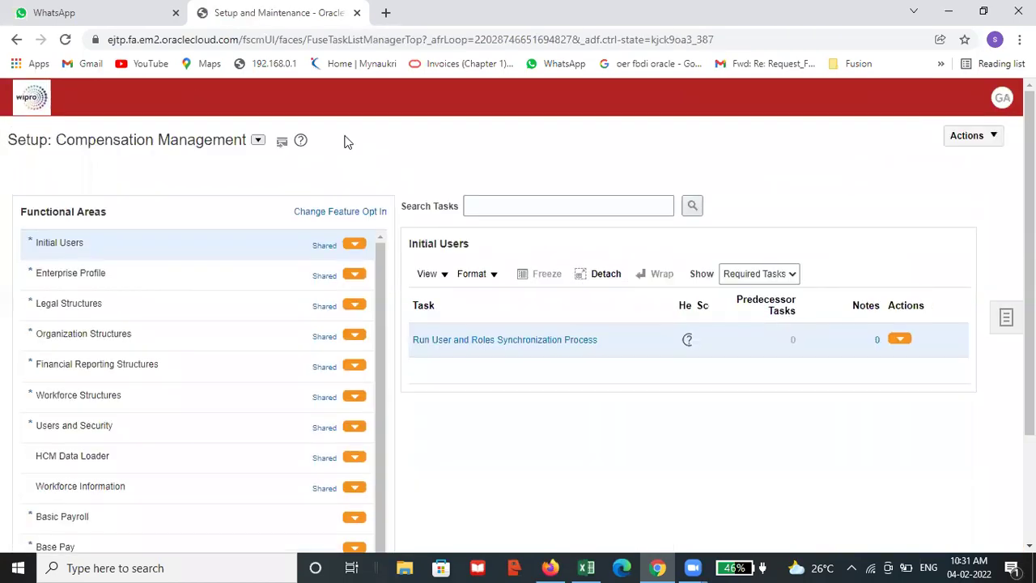
pyautogui.click(257, 142)
pyautogui.click(272, 241)
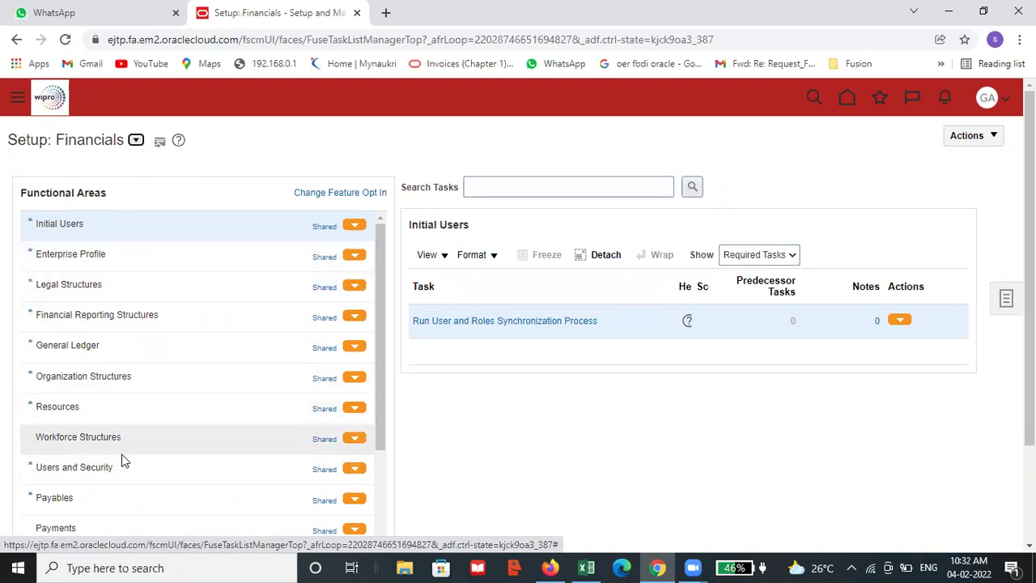
# - List all tasks of the Users and Security functional area and open Manage Data Access for Users
pyautogui.click(121, 474)
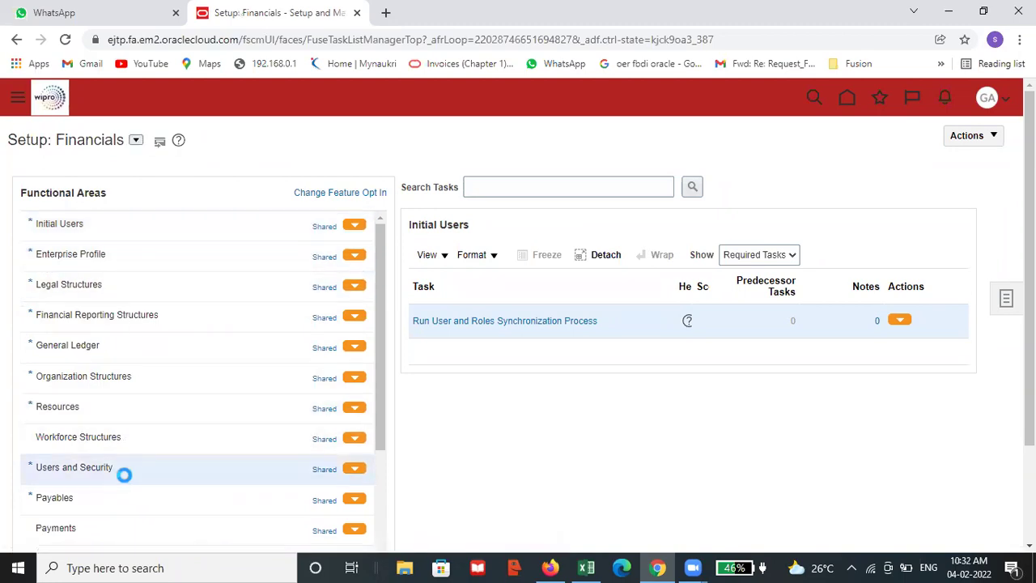
pyautogui.click(741, 257)
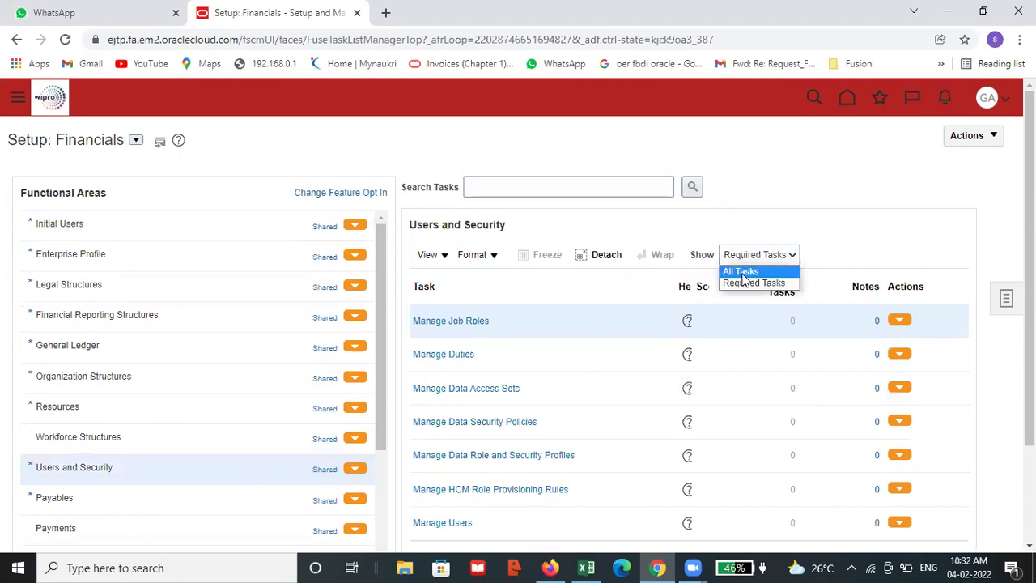
pyautogui.click(741, 275)
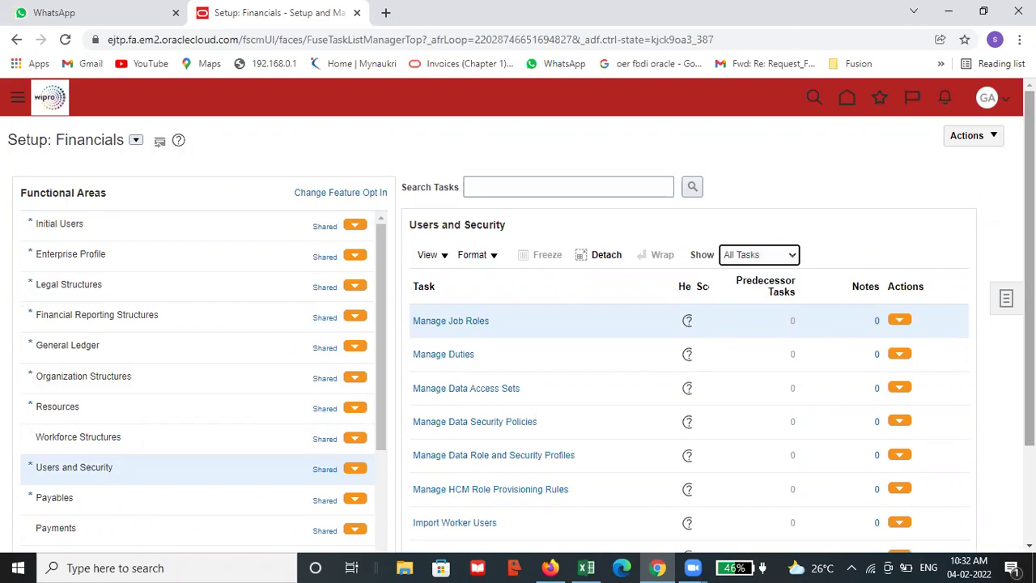
pyautogui.scroll(-2, 742, 275)
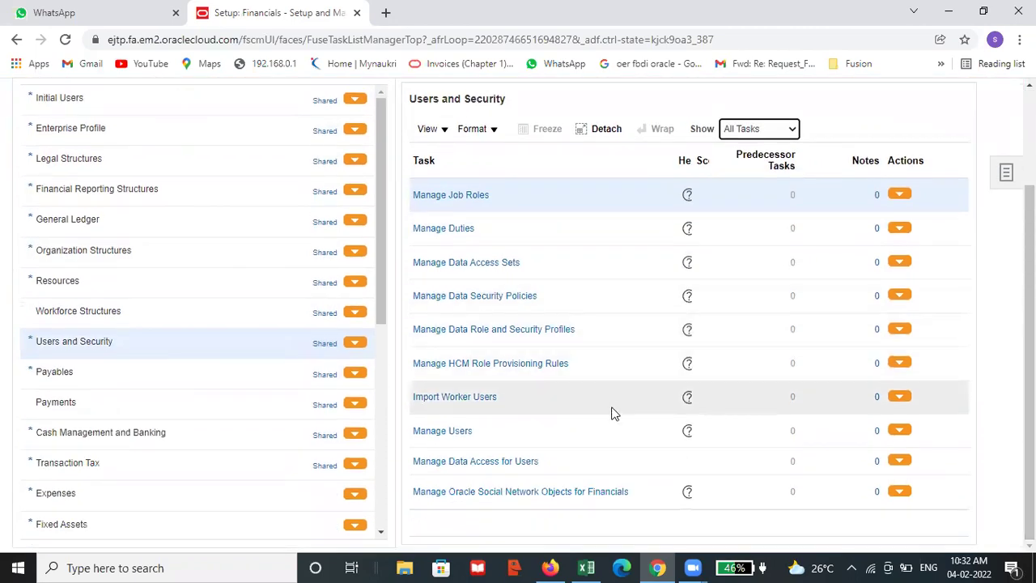
pyautogui.click(486, 461)
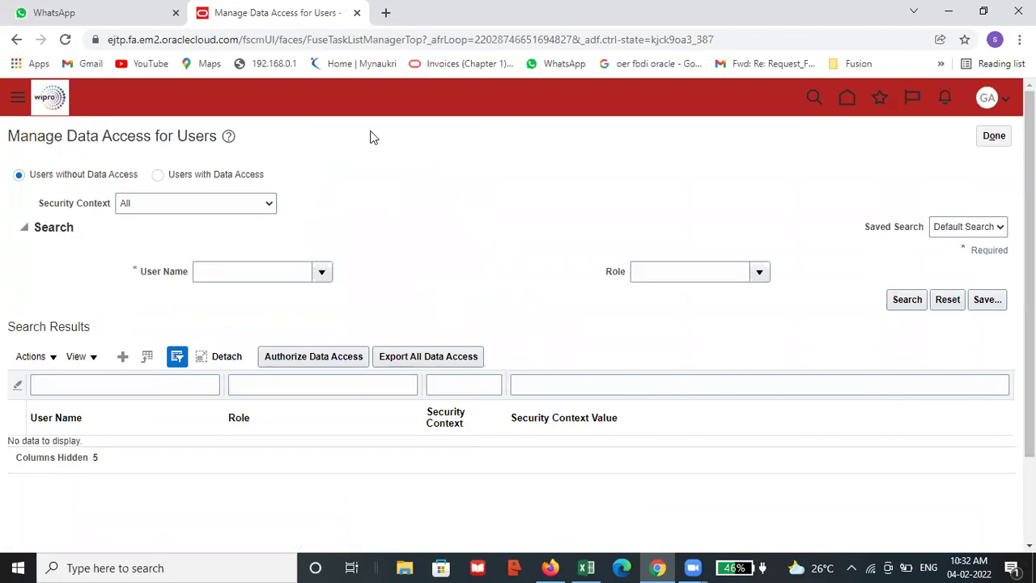
# - Create a data access row for user GAP with the General Accountant role and Data access set as security context
pyautogui.click(123, 357)
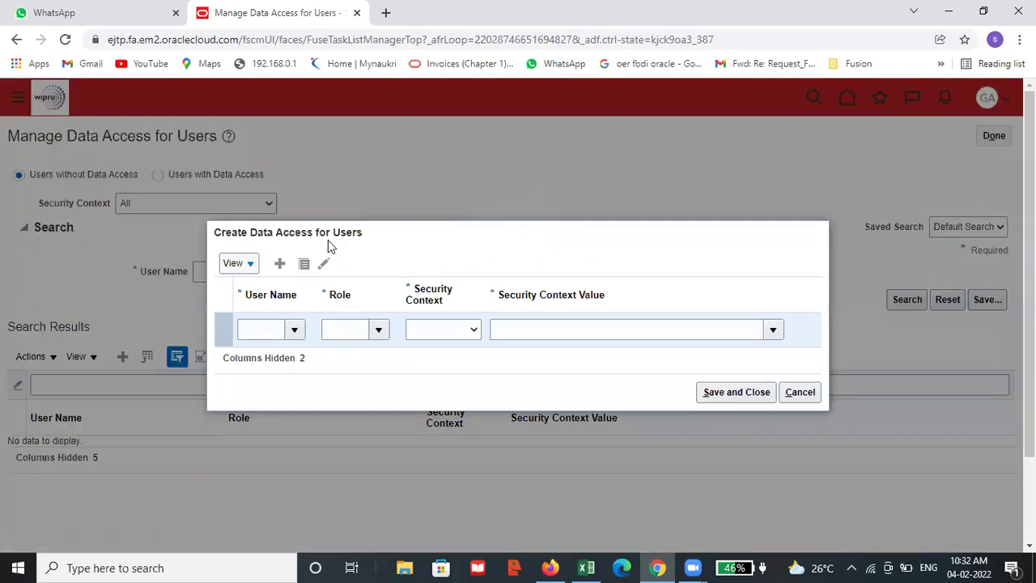
pyautogui.click(250, 329)
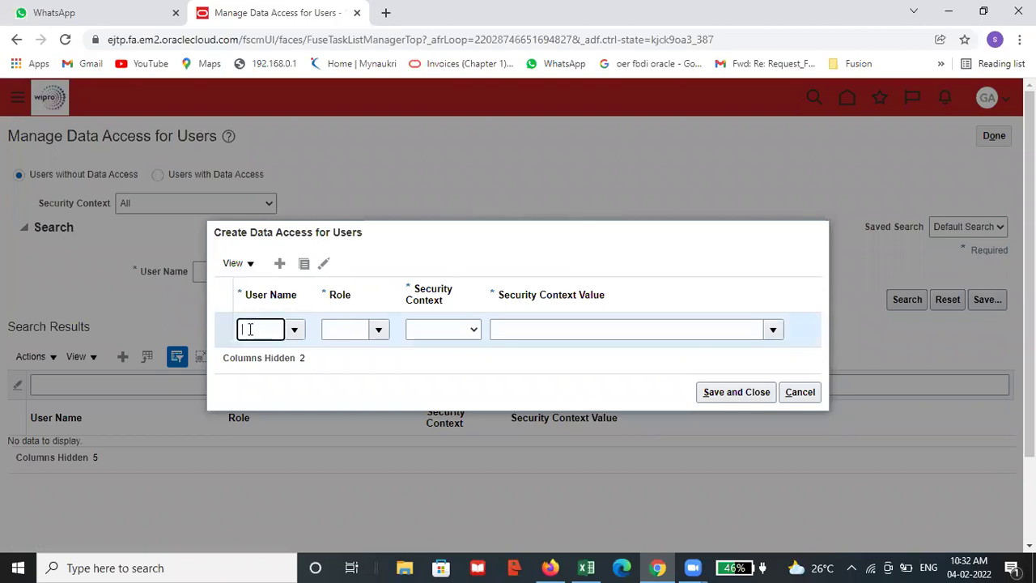
pyautogui.write('ga')
pyautogui.click(346, 331)
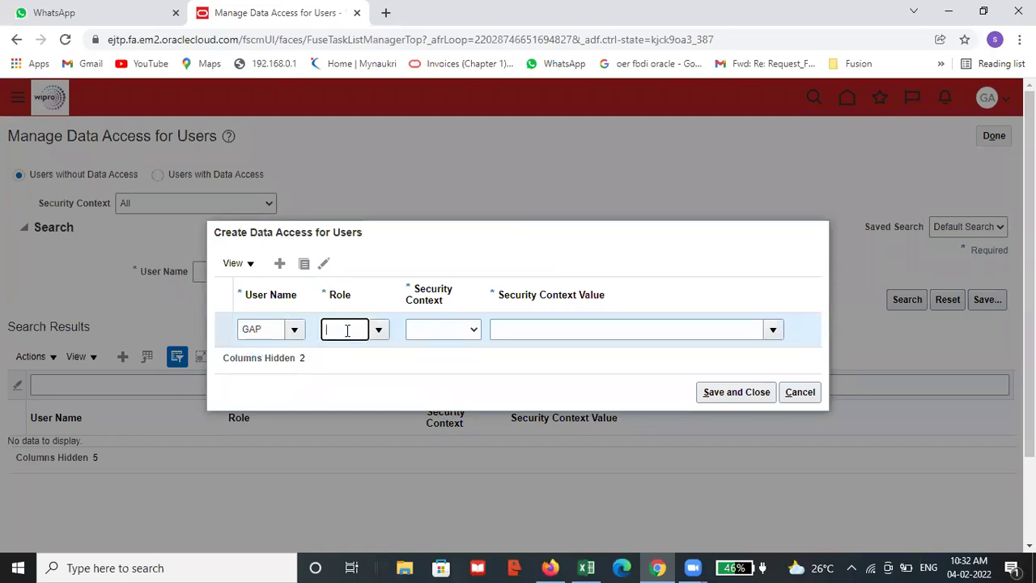
pyautogui.write('gene')
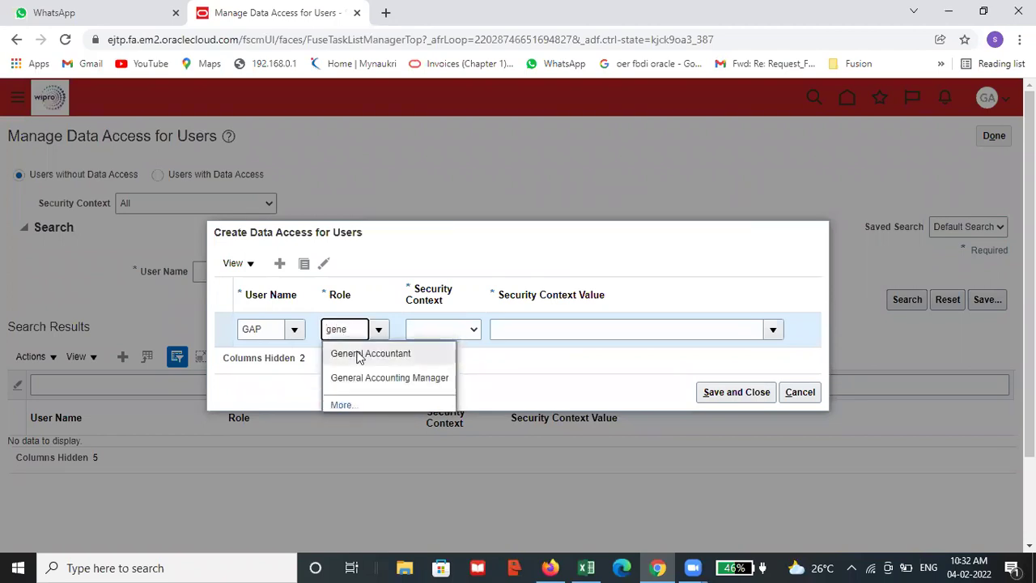
pyautogui.click(360, 351)
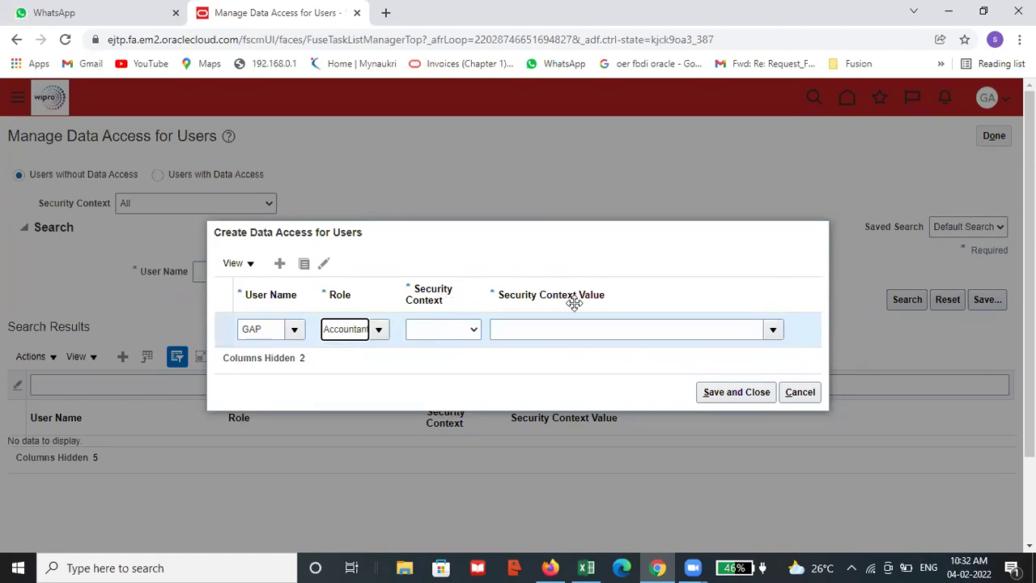
pyautogui.click(447, 329)
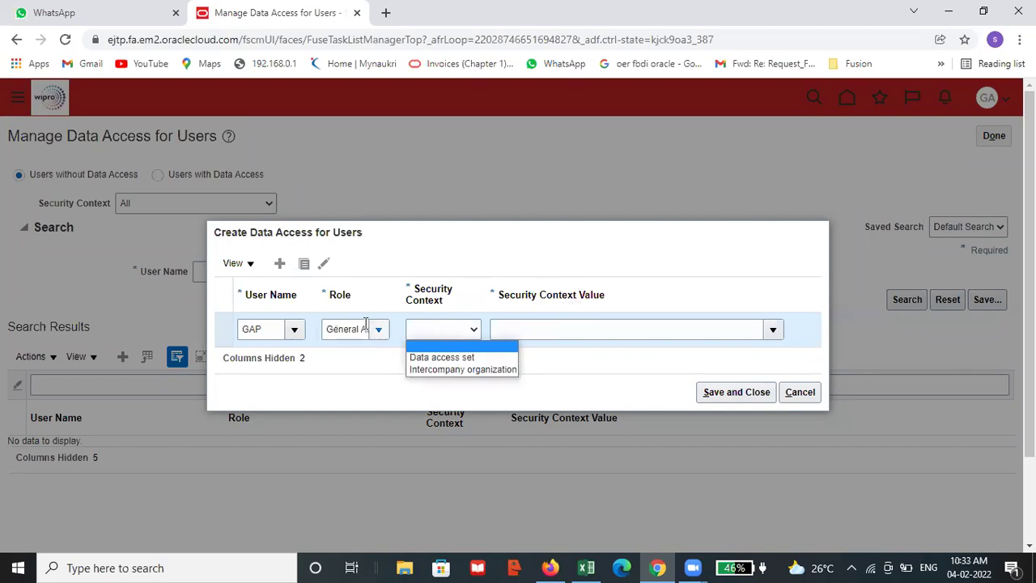
pyautogui.click(459, 356)
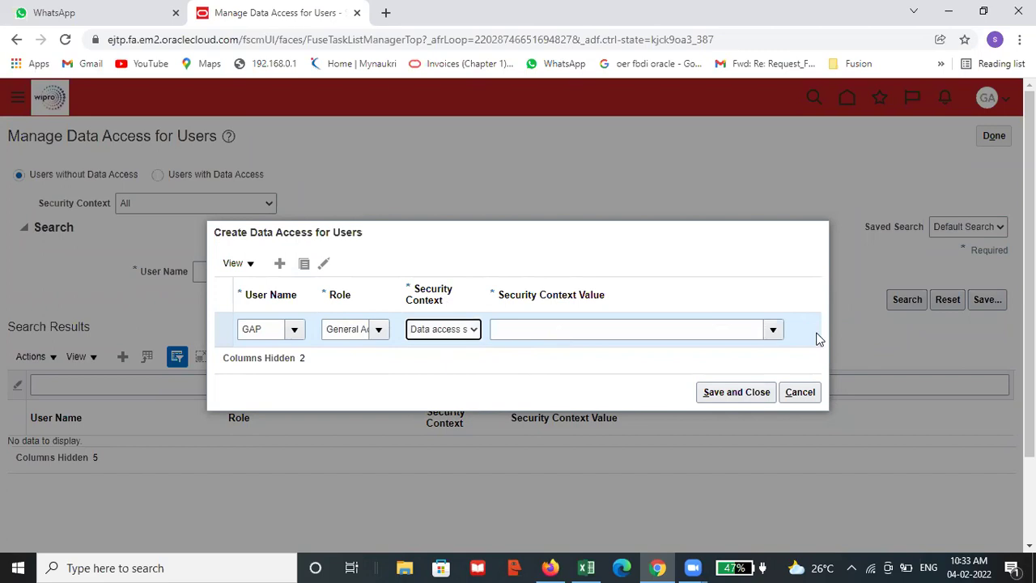
# - Set the security context value of the General Accountant row to GAP PRIMARY LEDGER
pyautogui.click(576, 337)
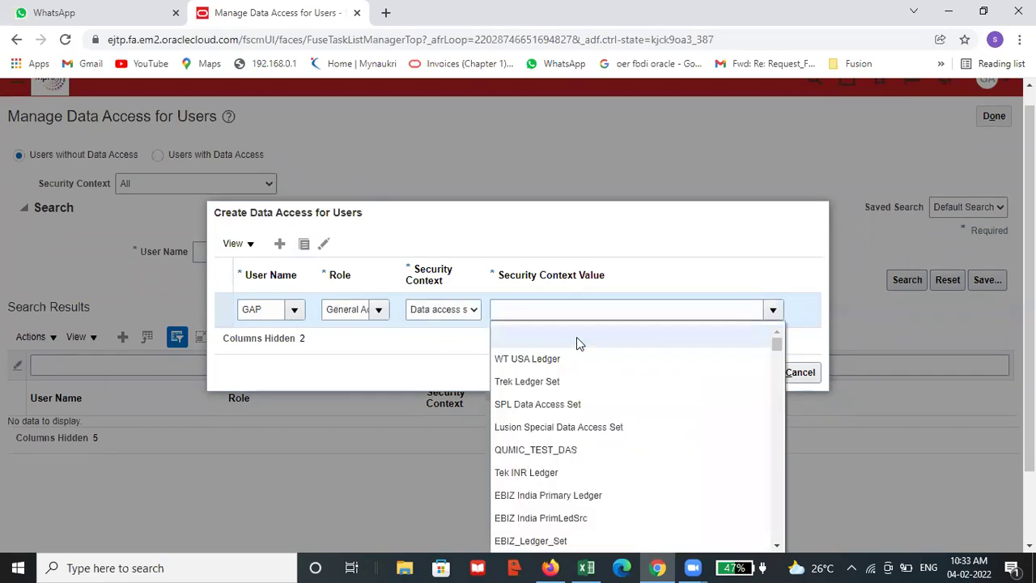
pyautogui.scroll(-2, 600, 426)
pyautogui.scroll(-3, 601, 427)
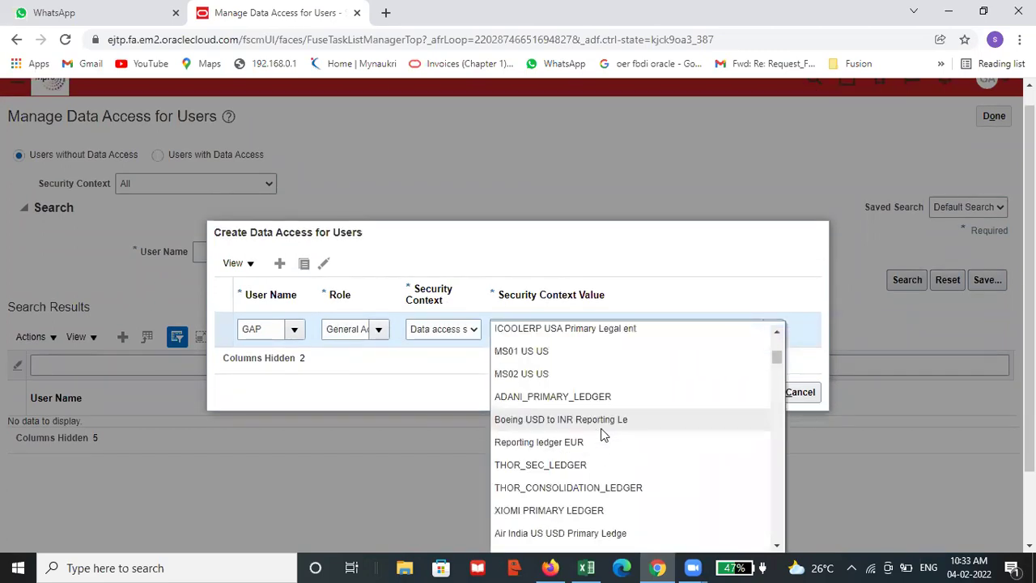
pyautogui.click(601, 442)
pyautogui.scroll(-3, 576, 437)
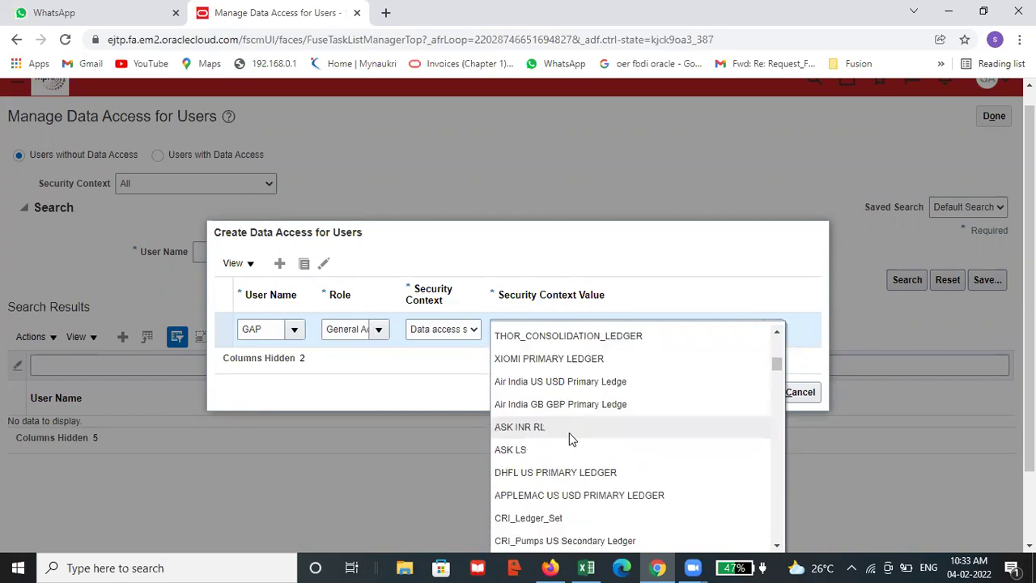
pyautogui.click(618, 326)
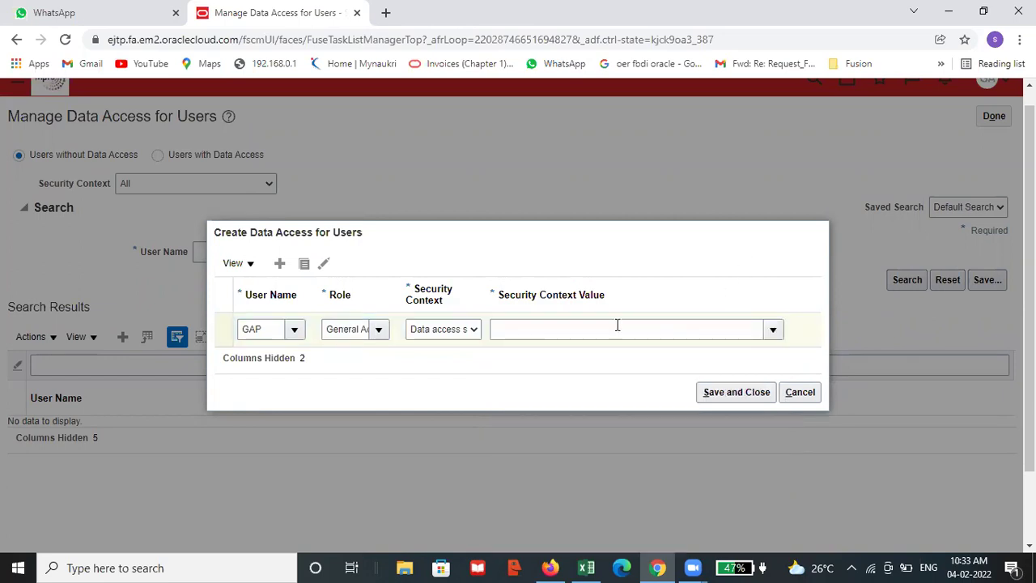
pyautogui.write('gap')
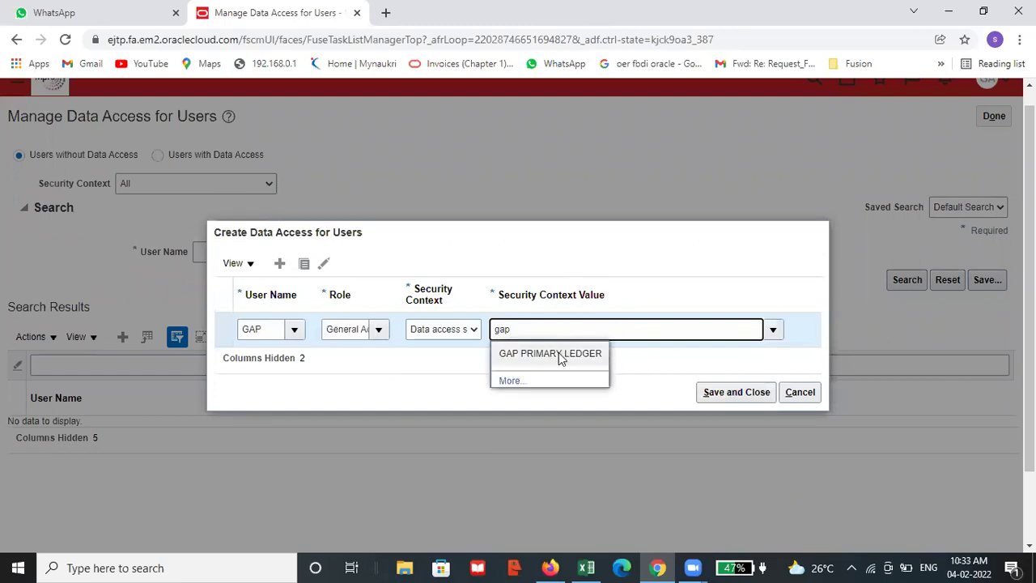
pyautogui.click(558, 353)
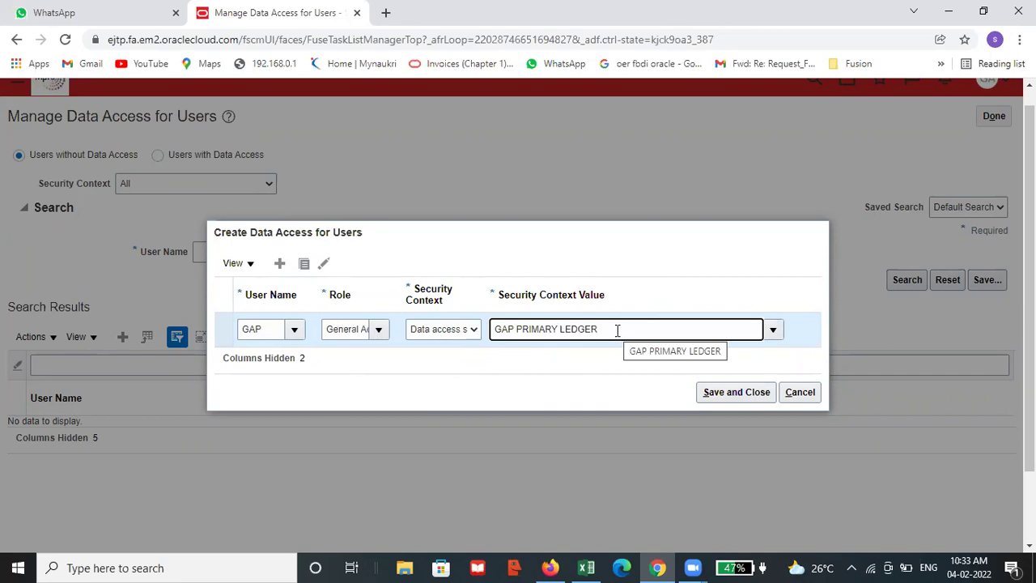
# - Add a second row for user GAP with role General Accounting Manager, context Data access set and value GAP PRIMARY LEDGER
pyautogui.click(279, 265)
pyautogui.click(275, 315)
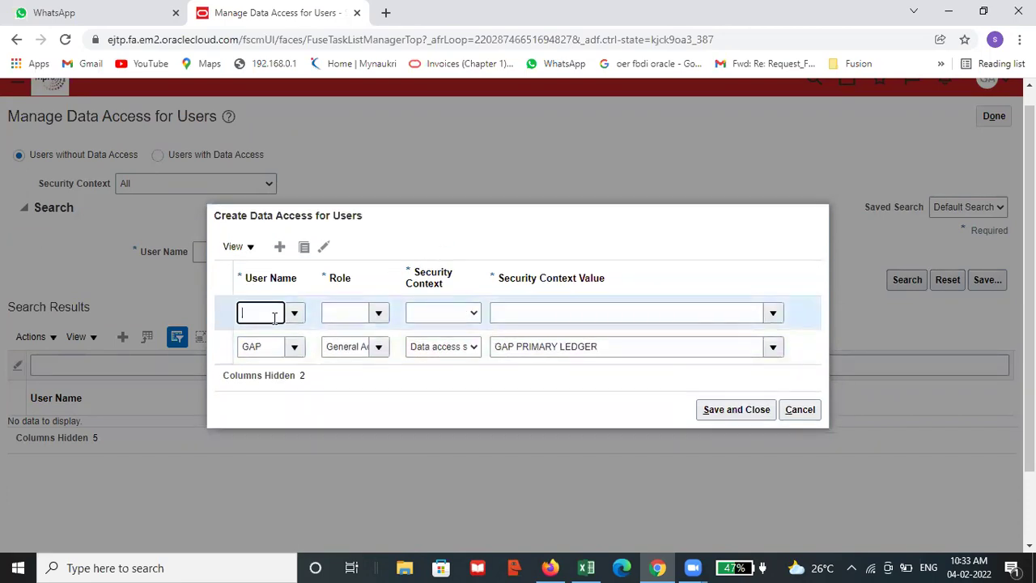
pyautogui.write('gap')
pyautogui.click(259, 335)
pyautogui.click(350, 312)
pyautogui.write('GEN')
pyautogui.click(374, 361)
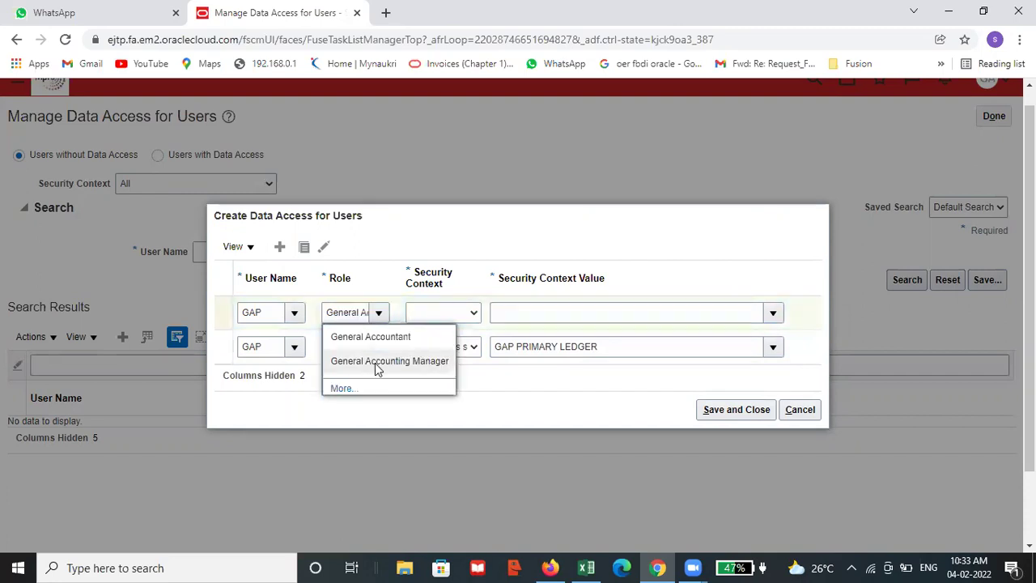
pyautogui.click(437, 313)
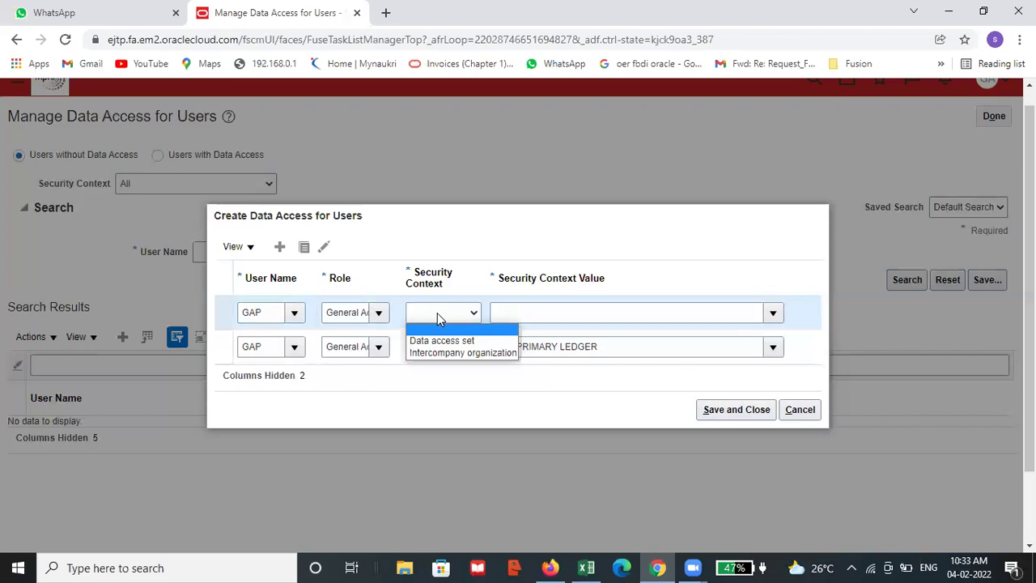
pyautogui.click(441, 340)
pyautogui.click(534, 314)
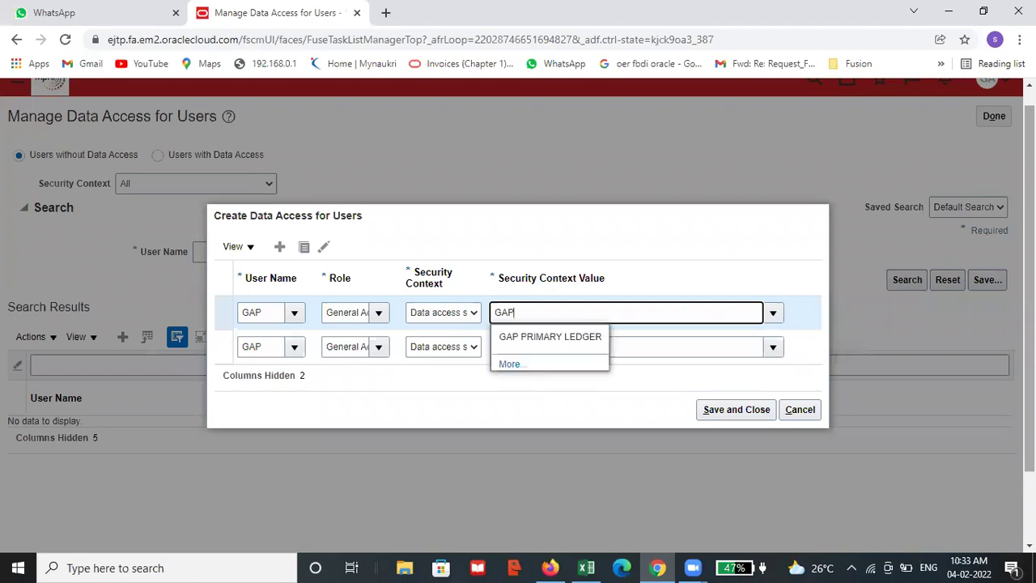
pyautogui.click(559, 337)
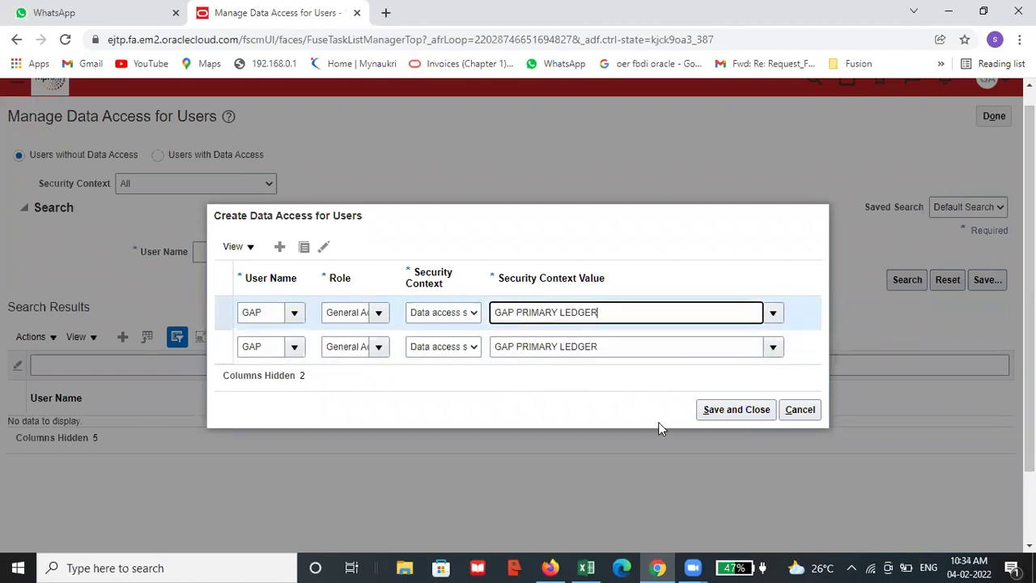
# - Add a third row for GAP with the suggested role matching FIN, context Data access set and value GAP PRIMARY LEDGER, and save all rows
pyautogui.click(280, 248)
pyautogui.click(262, 296)
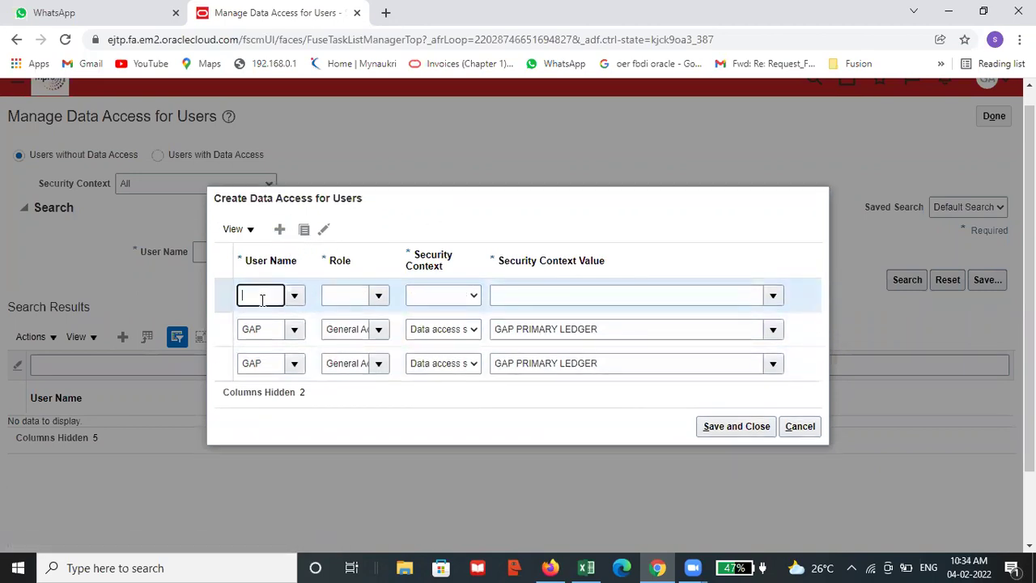
pyautogui.write('GAP')
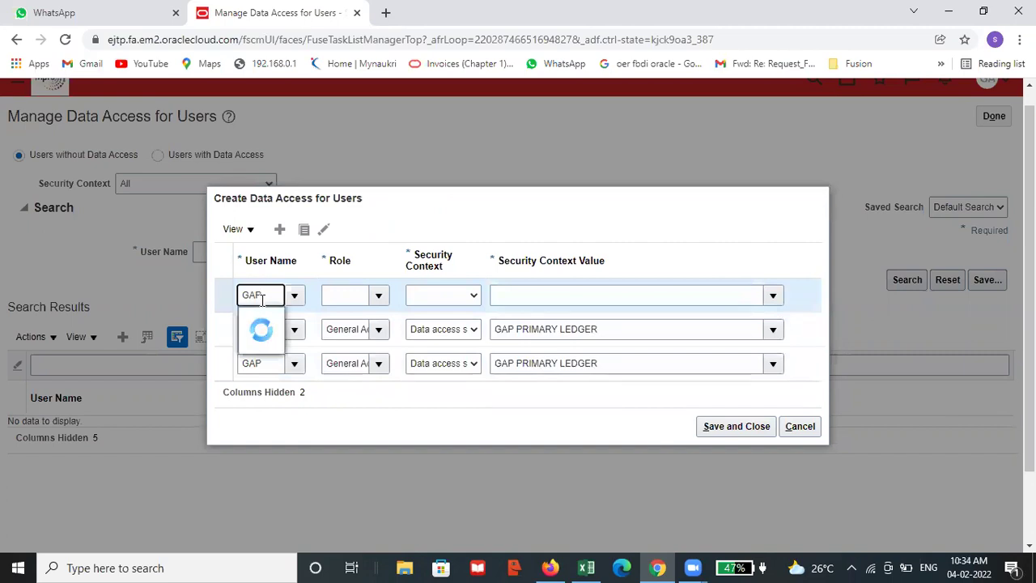
pyautogui.click(257, 320)
pyautogui.click(354, 294)
pyautogui.write('FIN')
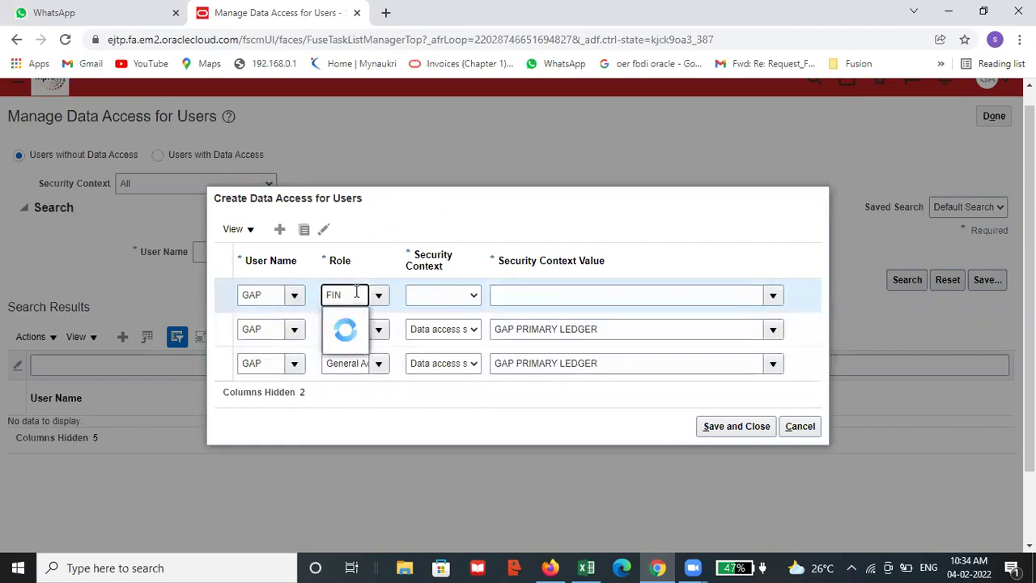
pyautogui.click(352, 327)
pyautogui.click(435, 296)
pyautogui.click(437, 320)
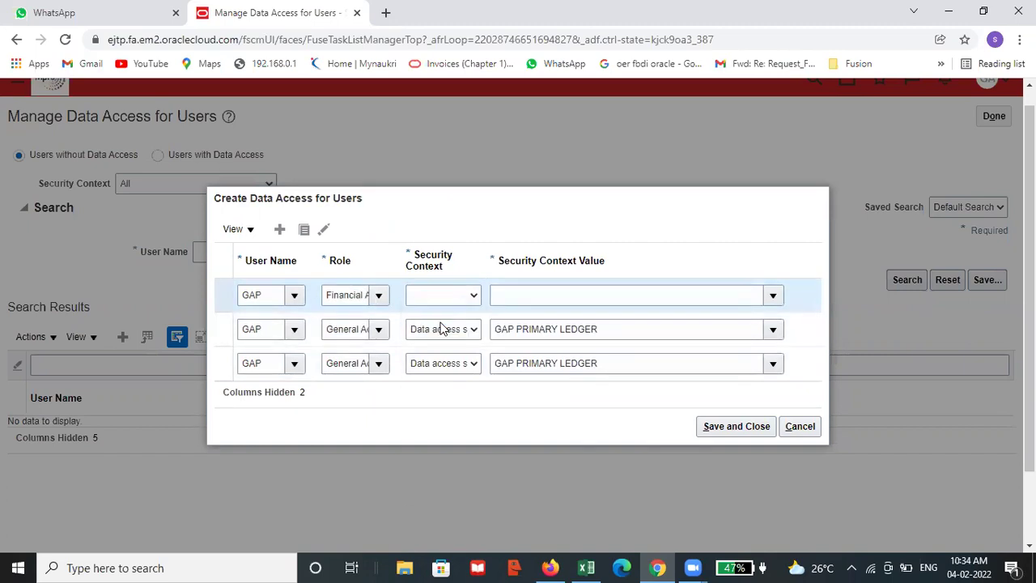
pyautogui.click(516, 293)
pyautogui.write('GAP')
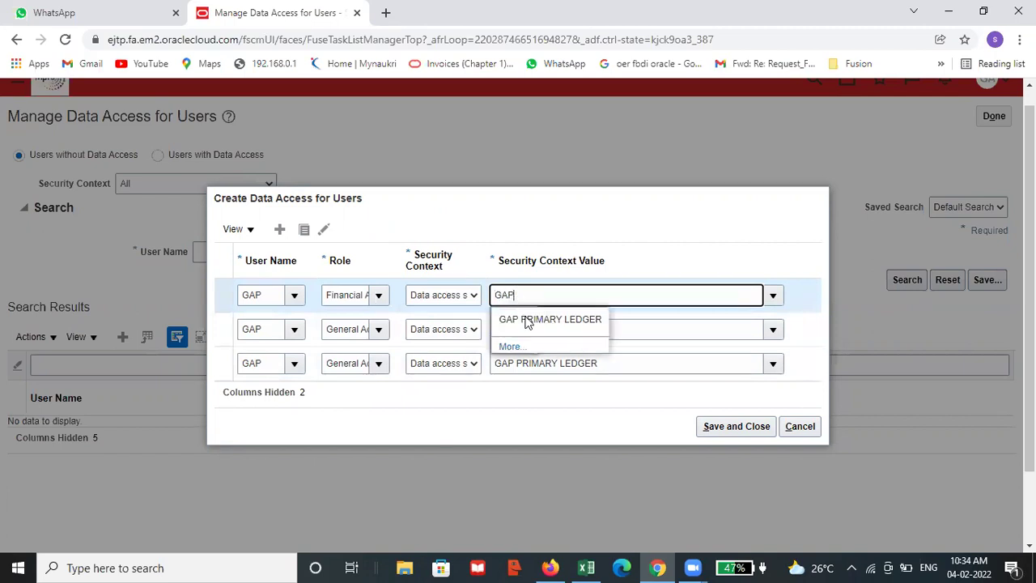
pyautogui.click(527, 320)
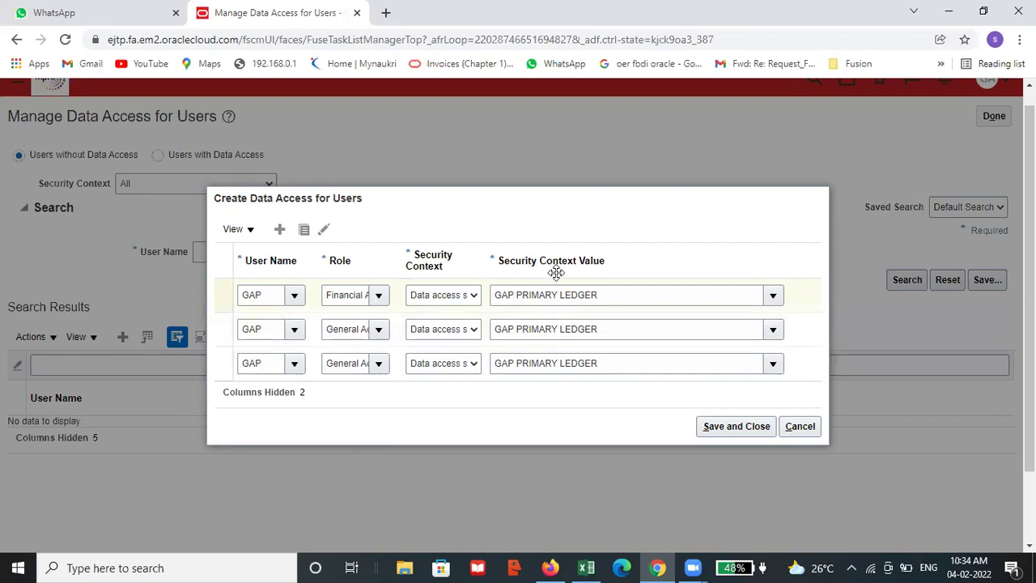
pyautogui.click(733, 427)
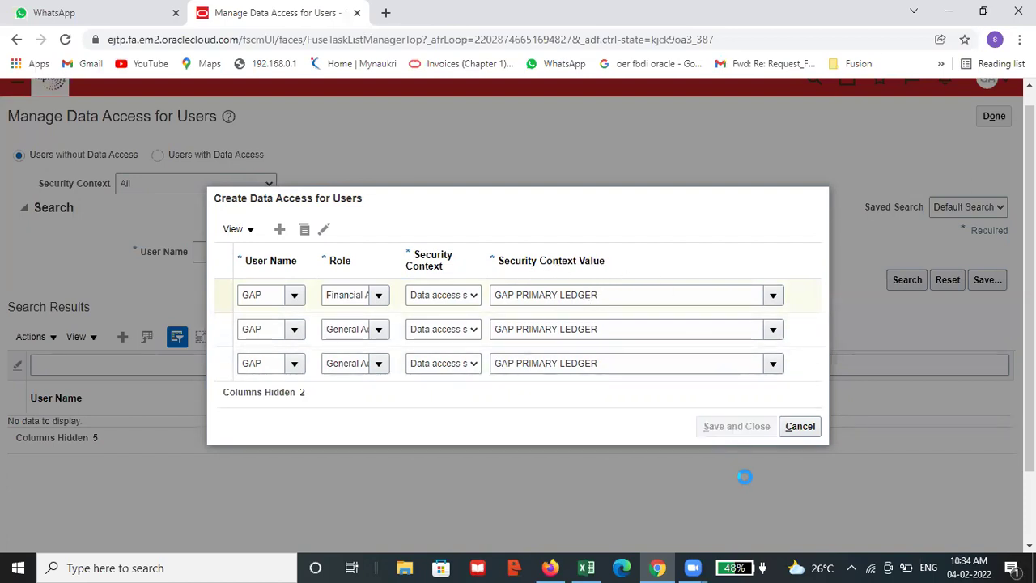
# - Finish the Manage Data Access for Users task and sign out of Oracle Applications Cloud, confirming the logout
pyautogui.click(989, 119)
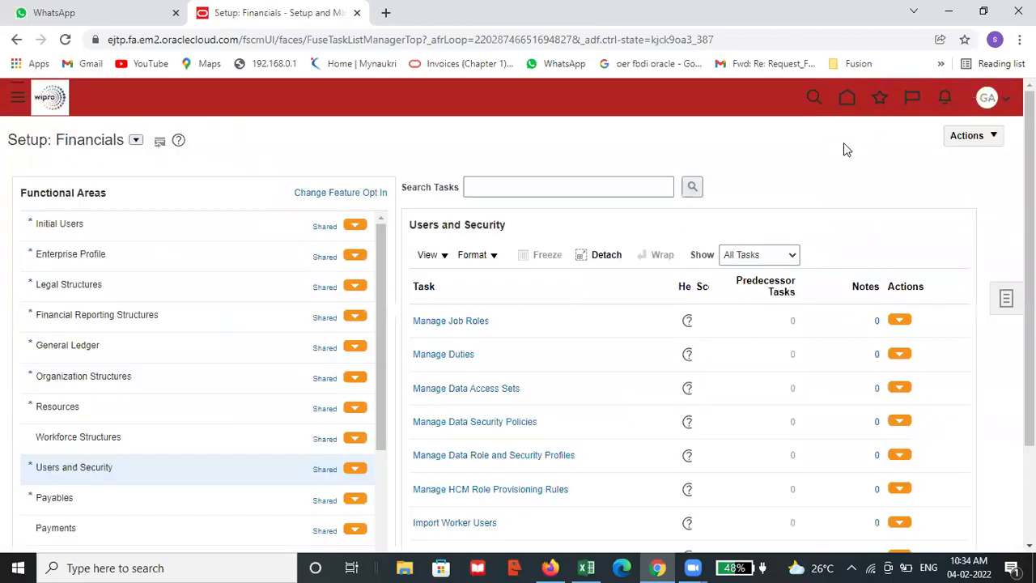
pyautogui.click(987, 98)
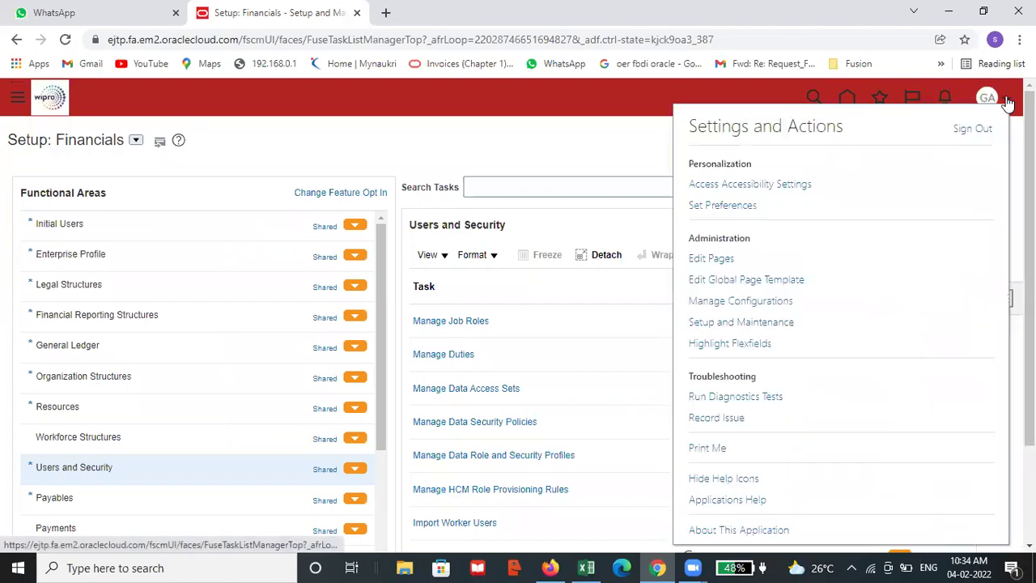
pyautogui.click(973, 129)
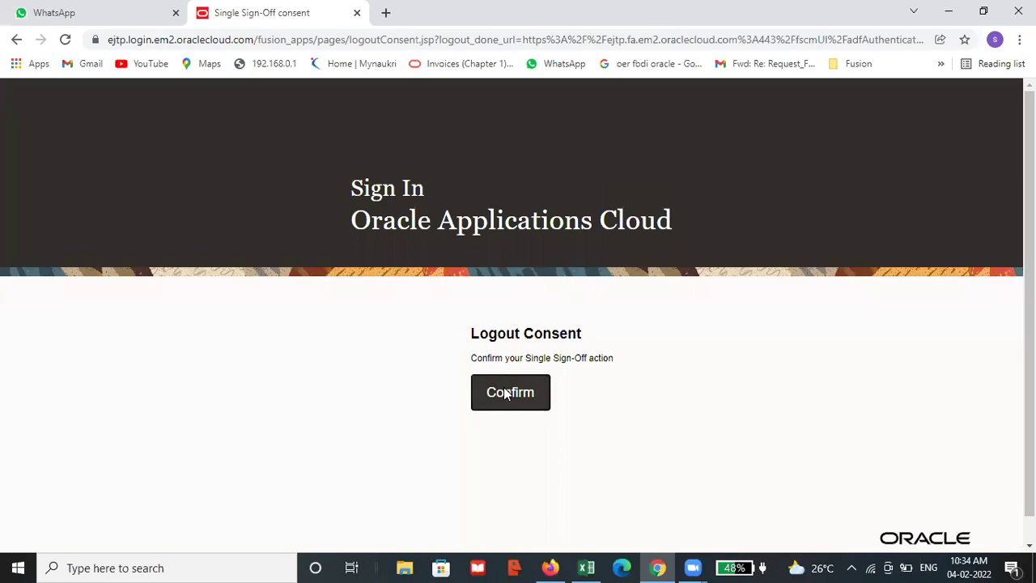
pyautogui.click(505, 393)
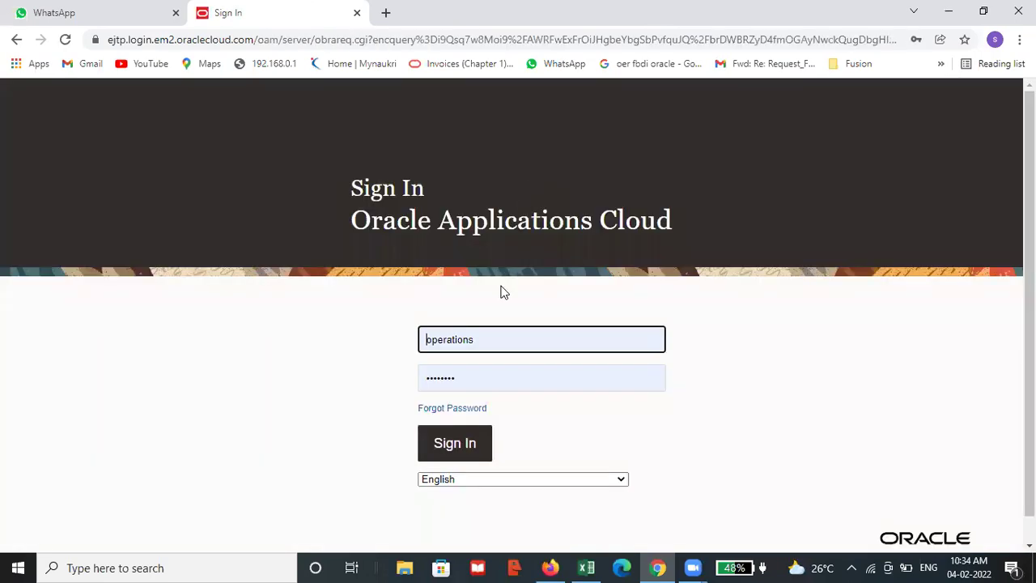
# - Try to sign in with user ID GAP and the account password
pyautogui.click(501, 341)
pyautogui.press('BackSpace')
pyautogui.press('BackSpace')
pyautogui.press('BackSpace')
pyautogui.press('BackSpace')
pyautogui.press('BackSpace')
pyautogui.press('BackSpace')
pyautogui.press('BackSpace')
pyautogui.press('BackSpace')
pyautogui.press('BackSpace')
pyautogui.press('BackSpace')
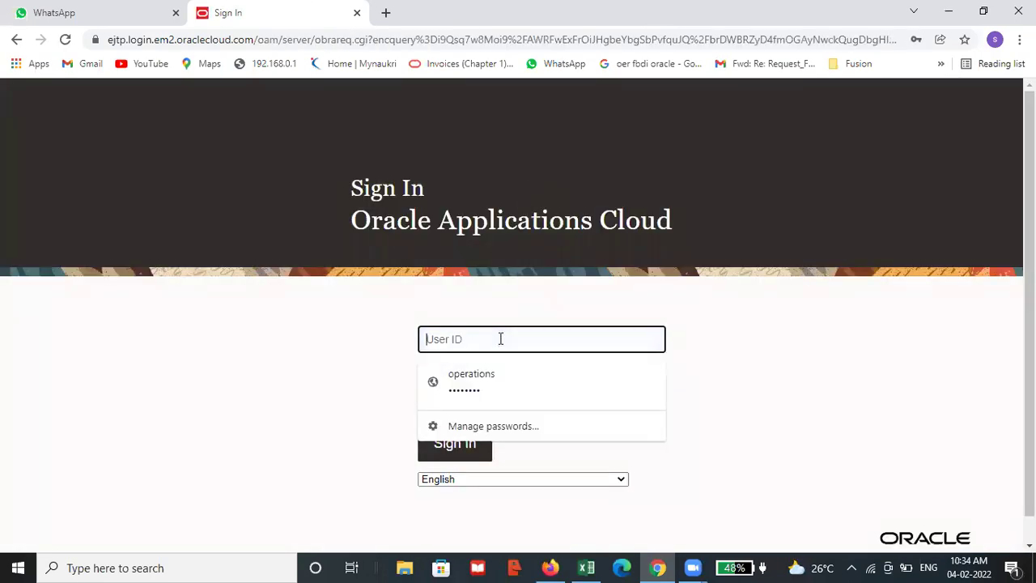
pyautogui.write('GAP')
pyautogui.press('Tab')
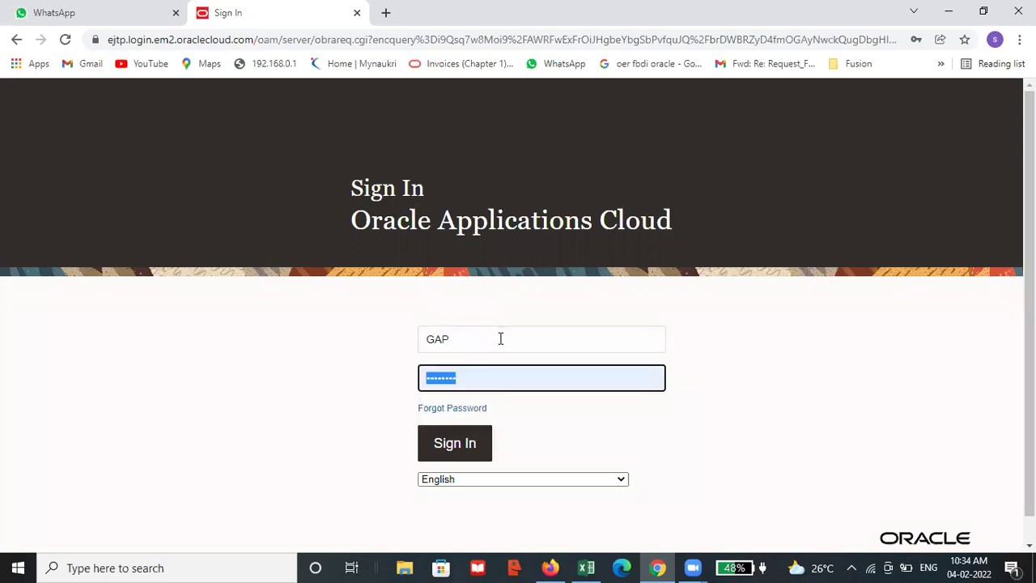
pyautogui.press('BackSpace')
pyautogui.write('••')
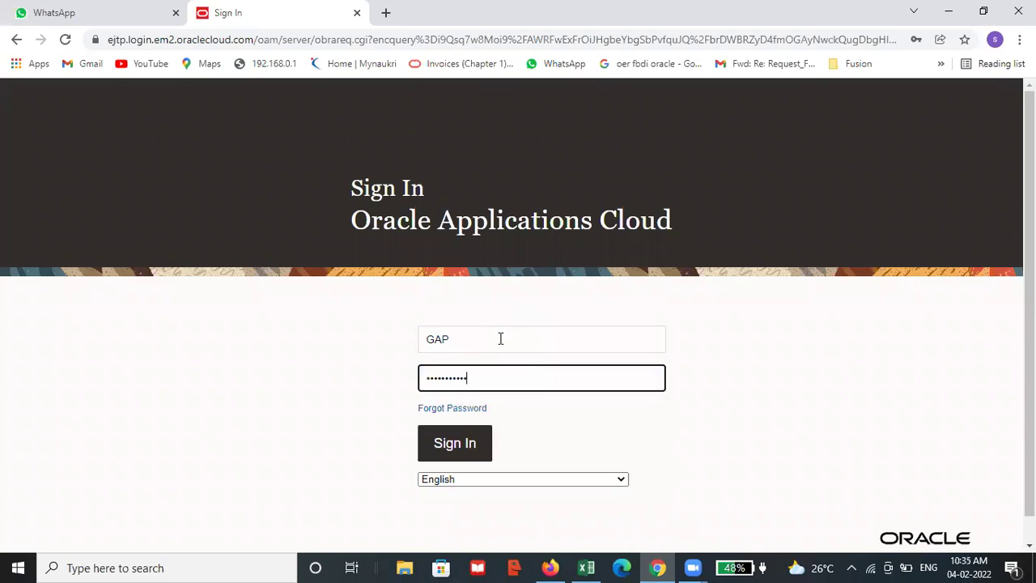
pyautogui.click(441, 445)
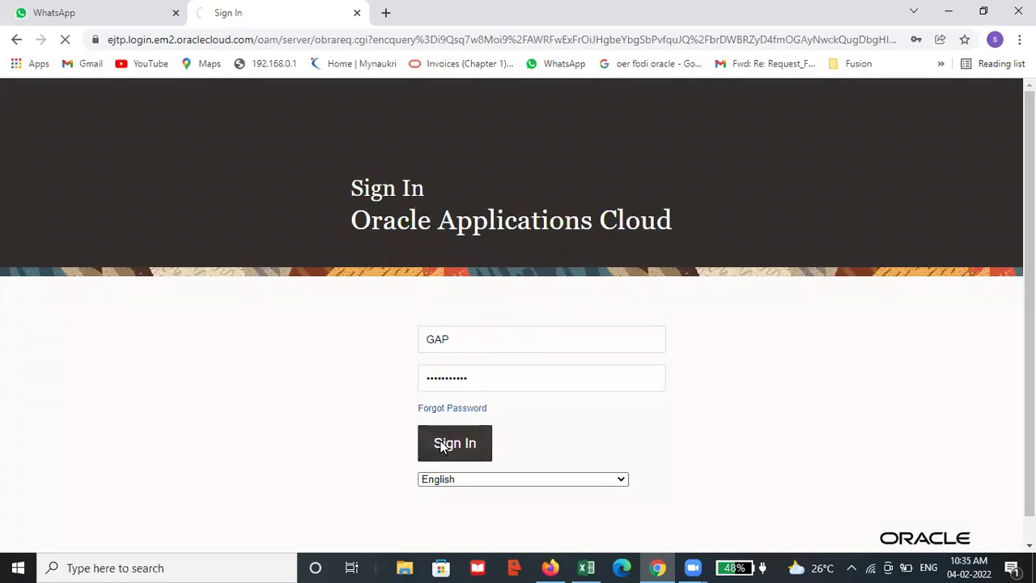
# - Sign in to Oracle Applications Cloud again with user ID GAP and the account password
pyautogui.click(559, 349)
pyautogui.press('BackSpace')
pyautogui.press('BackSpace')
pyautogui.press('BackSpace')
pyautogui.press('BackSpace')
pyautogui.press('BackSpace')
pyautogui.press('BackSpace')
pyautogui.press('BackSpace')
pyautogui.press('BackSpace')
pyautogui.press('BackSpace')
pyautogui.press('BackSpace')
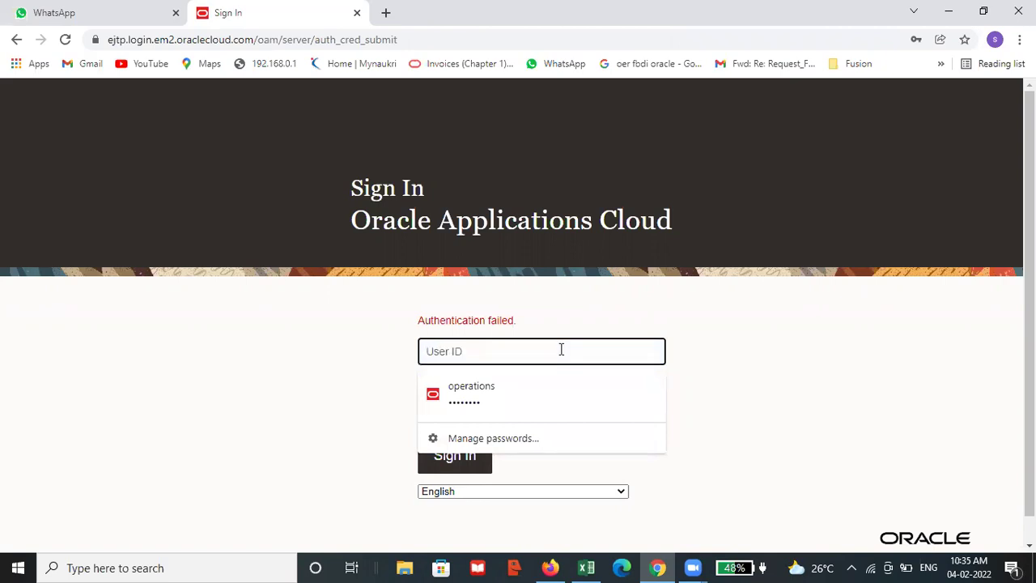
pyautogui.write('GAP')
pyautogui.press('Tab')
pyautogui.press('BackSpace')
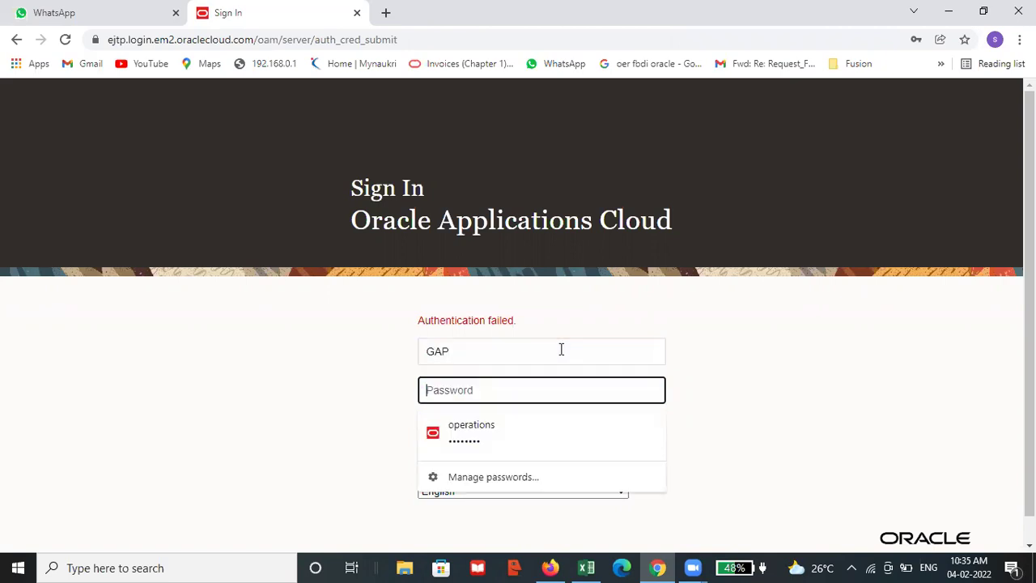
pyautogui.write('••')
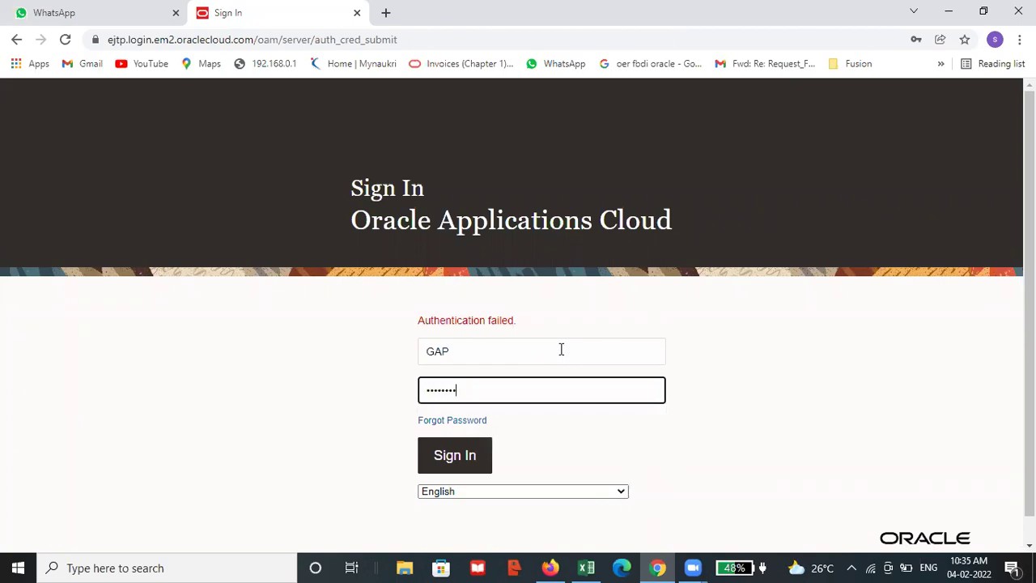
pyautogui.click(470, 451)
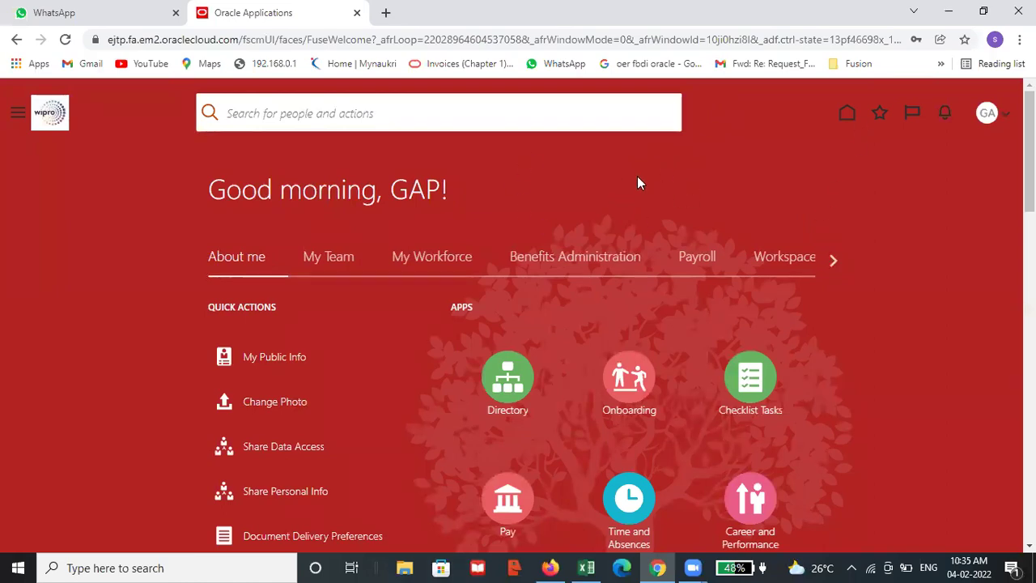
# - Open the Journals work area from the General Accounting apps on the home page
pyautogui.click(831, 264)
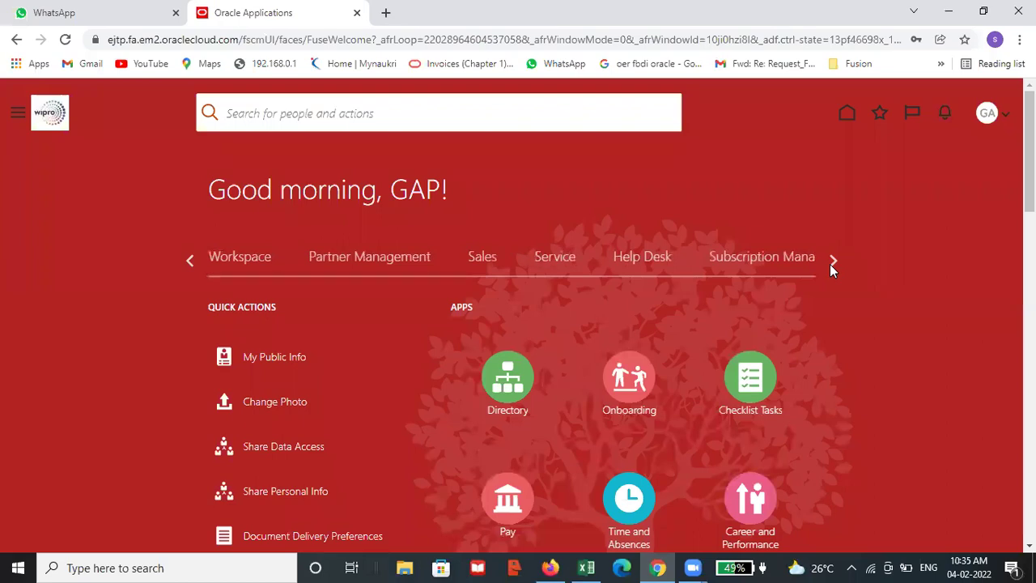
pyautogui.click(832, 264)
pyautogui.click(832, 264)
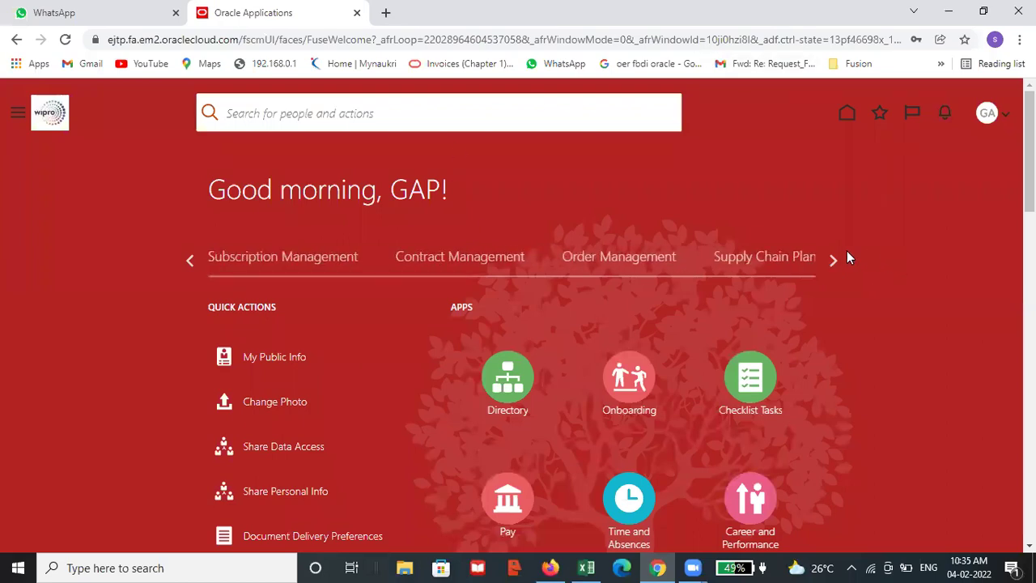
pyautogui.click(831, 258)
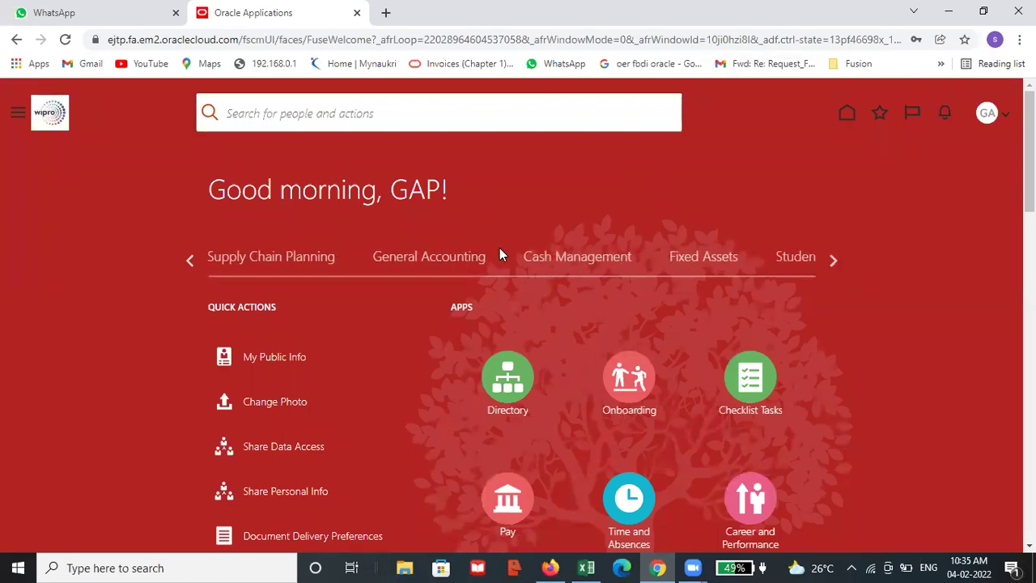
pyautogui.click(479, 258)
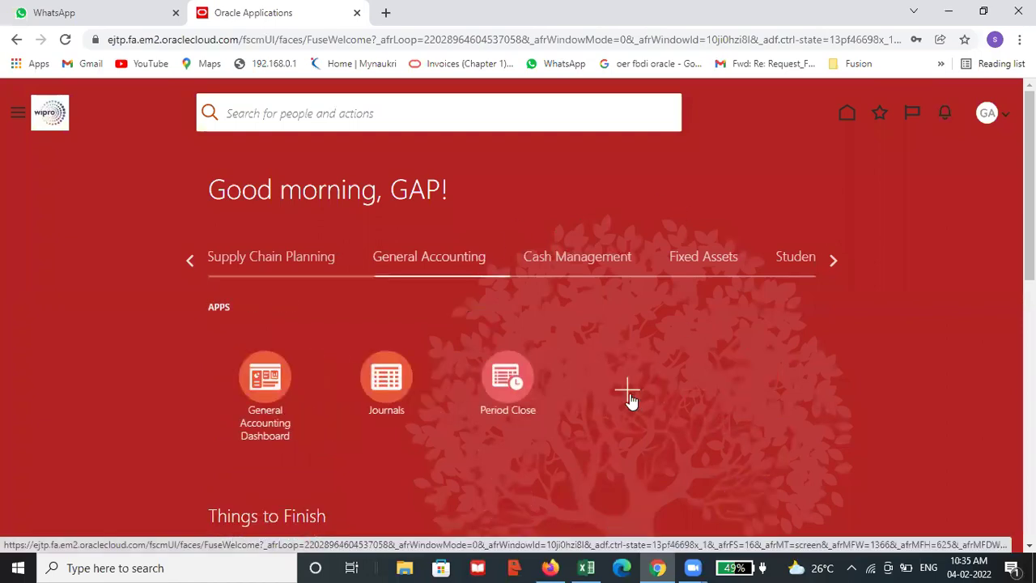
pyautogui.click(380, 372)
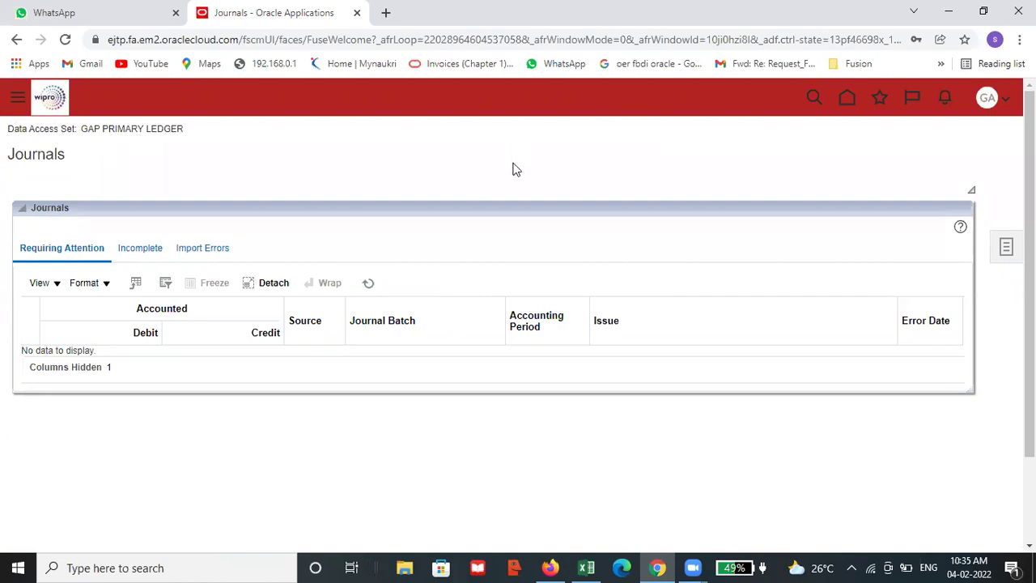
# - Switch to the Demos workbook in Excel and mark the Data Access set setup as DONE in cell E17
pyautogui.hotkey('alt', 'Tab')
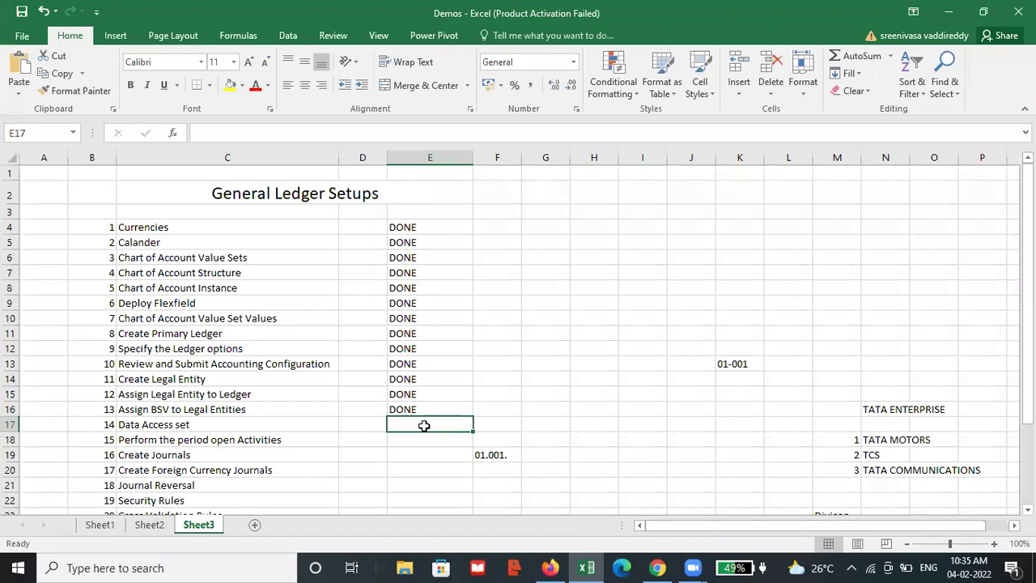
pyautogui.write('do')
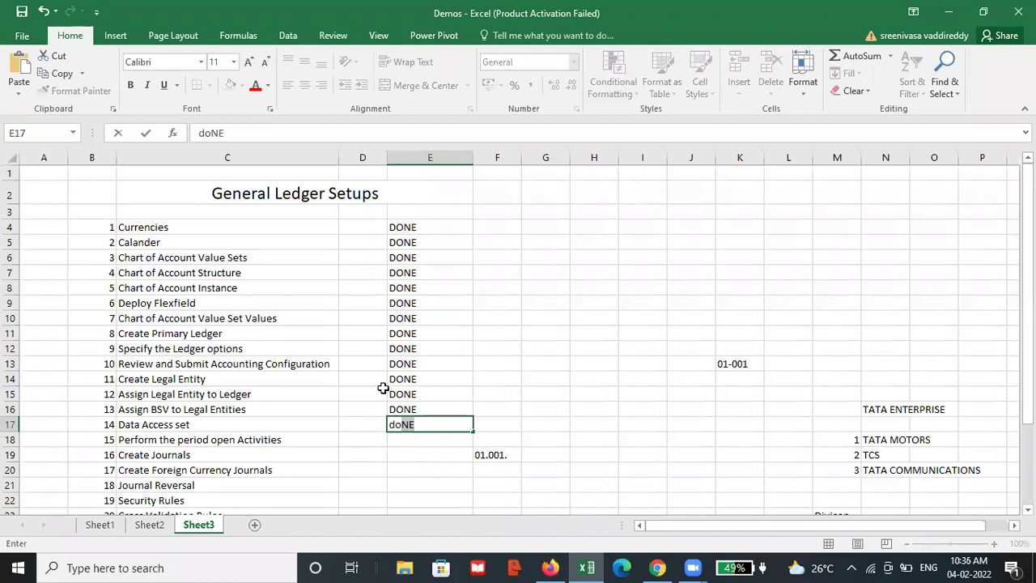
pyautogui.press('Return')
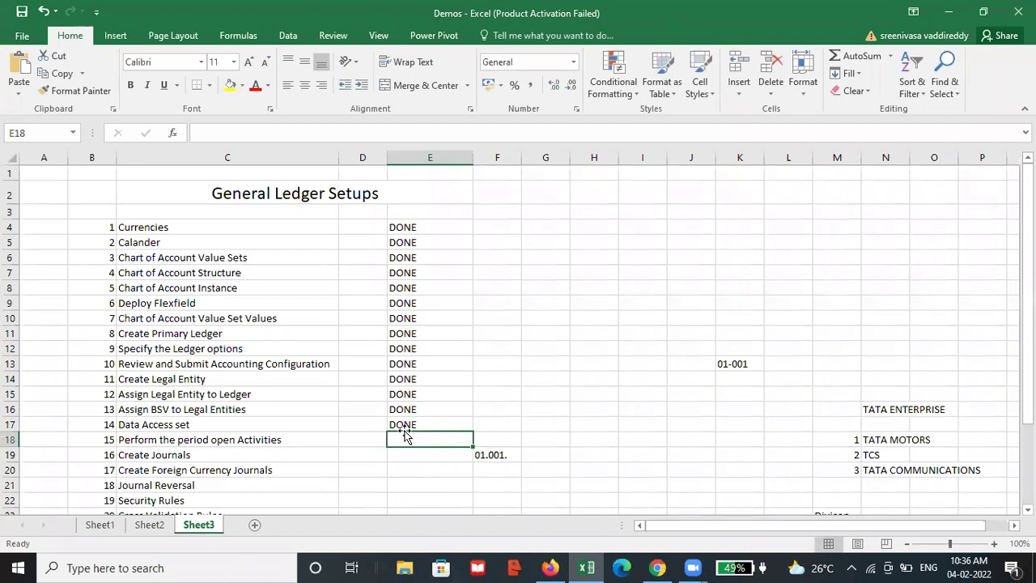
# - Switch back to Oracle, start creating a journal and check which ledgers its Ledger field offers
pyautogui.hotkey('alt', 'Tab')
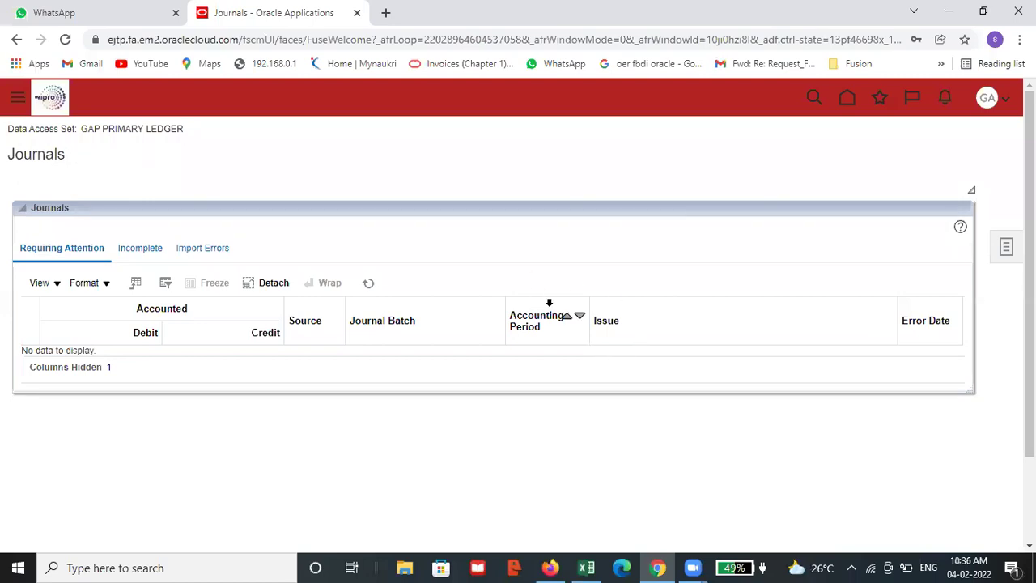
pyautogui.click(1005, 247)
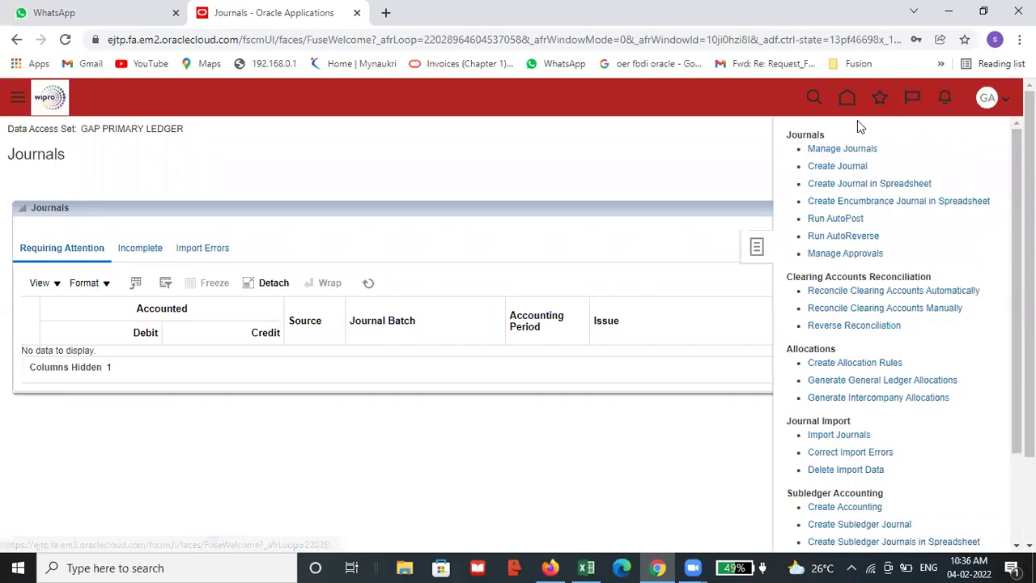
pyautogui.click(837, 165)
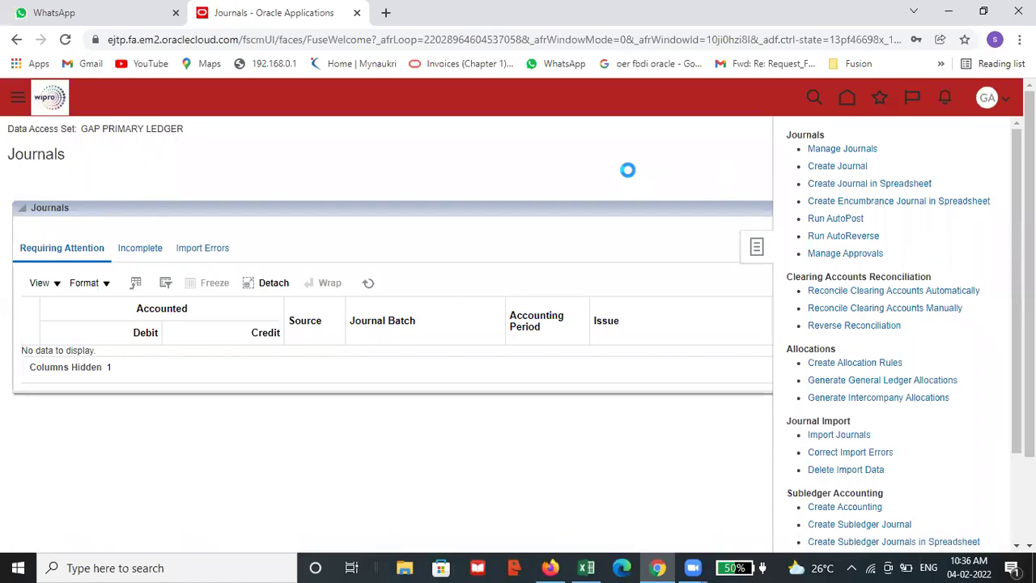
pyautogui.scroll(-2, 438, 343)
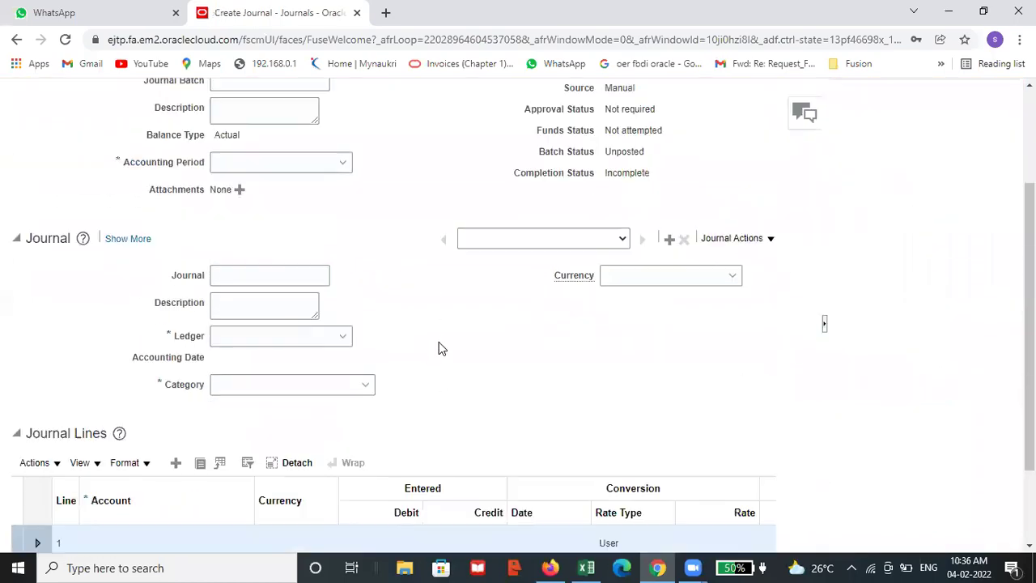
pyautogui.scroll(2, 432, 365)
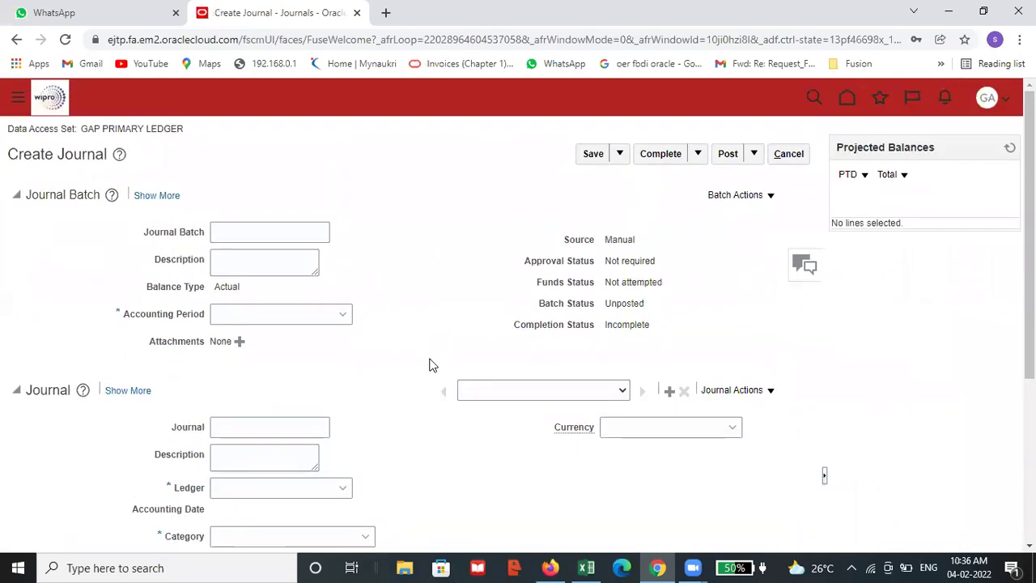
pyautogui.scroll(-4, 432, 365)
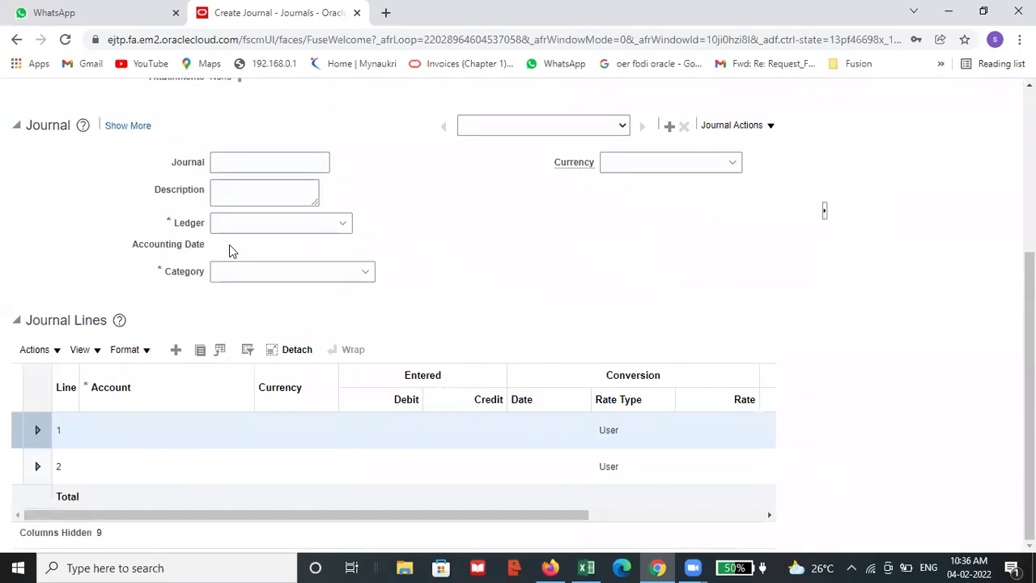
pyautogui.click(255, 224)
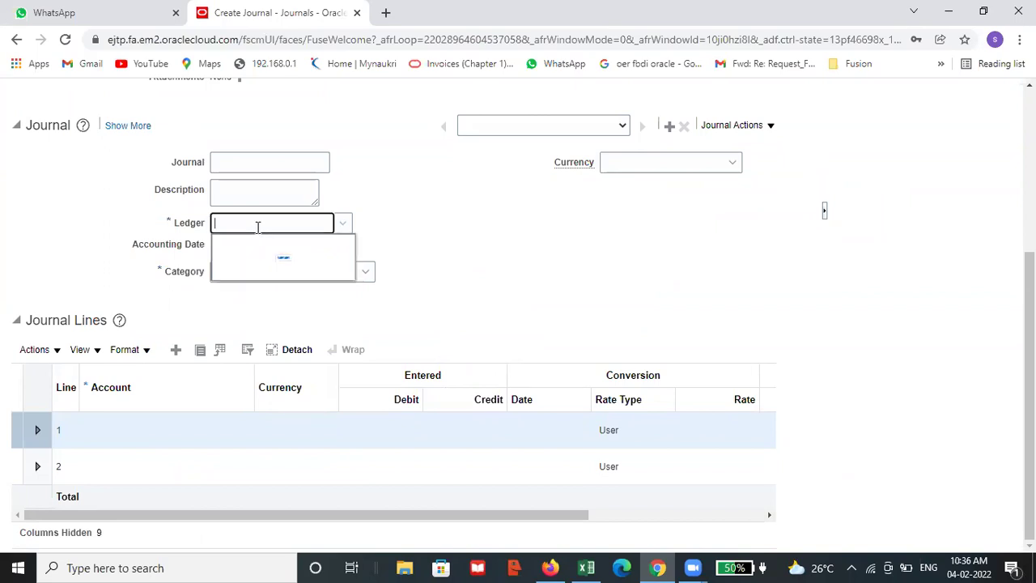
pyautogui.click(342, 224)
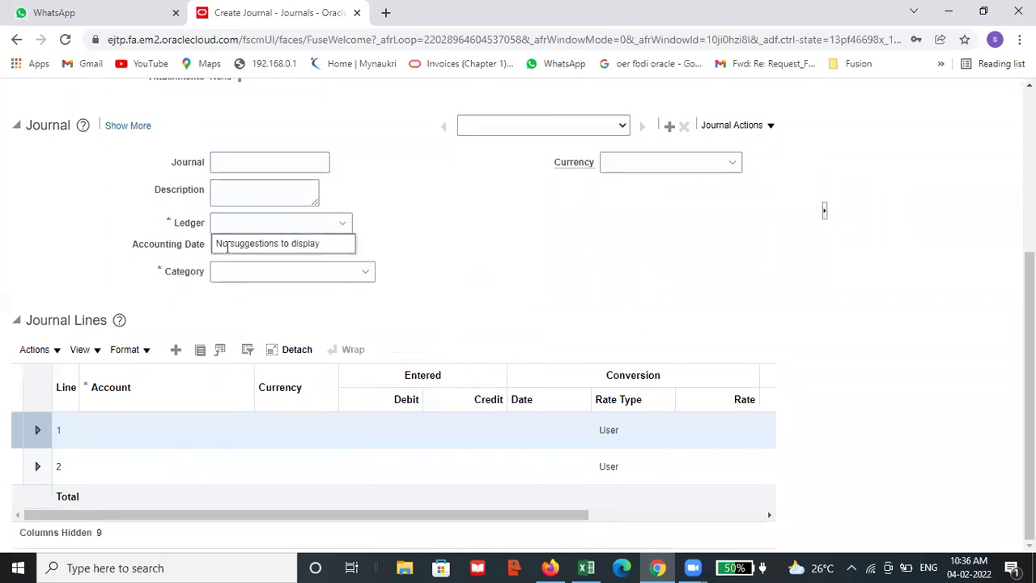
pyautogui.click(426, 227)
pyautogui.click(334, 225)
pyautogui.click(423, 224)
pyautogui.scroll(2, 446, 273)
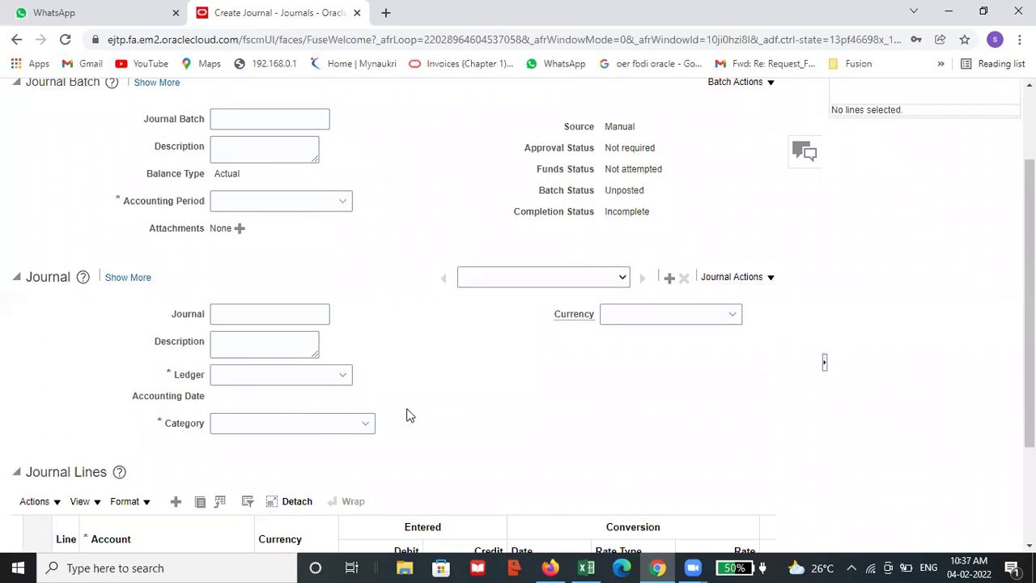
pyautogui.scroll(3, 407, 416)
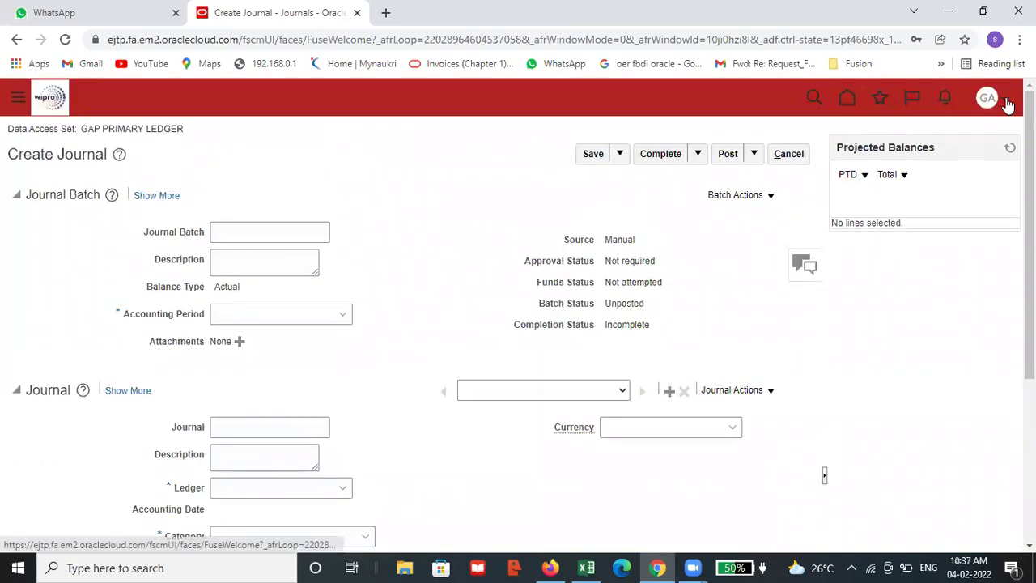
# - Discard the unsaved journal and return to the home page
pyautogui.click(859, 105)
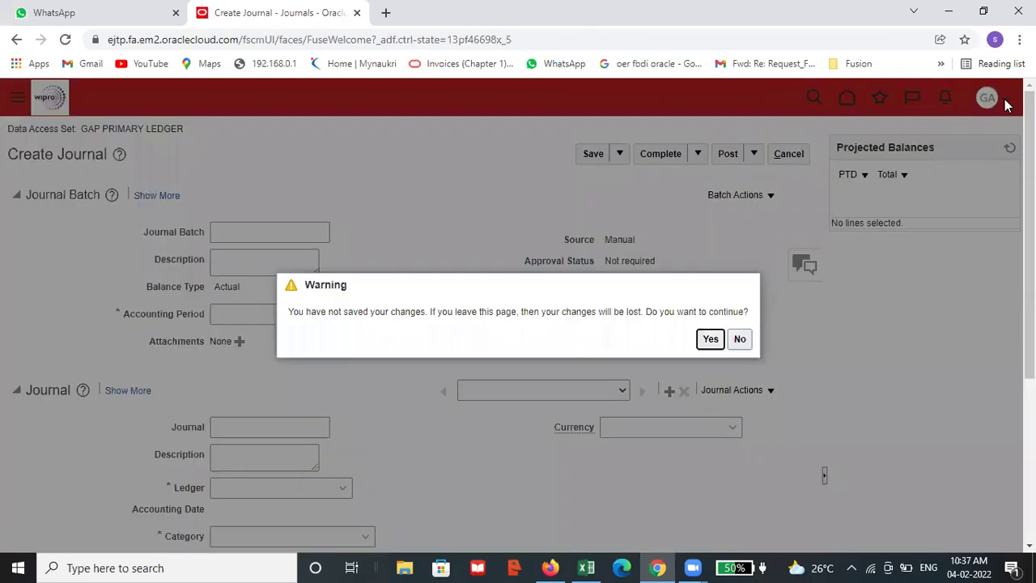
pyautogui.click(713, 341)
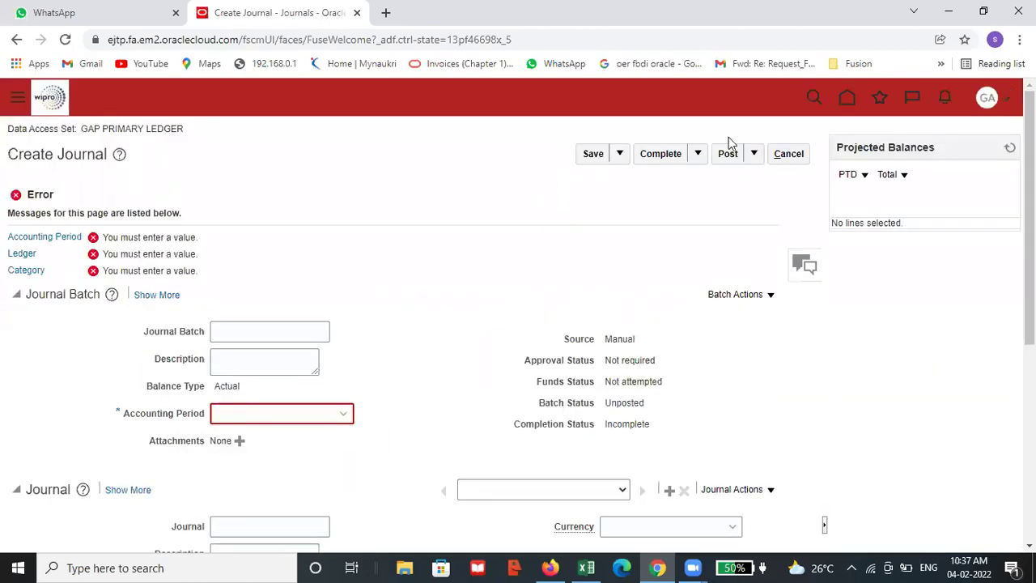
pyautogui.click(790, 154)
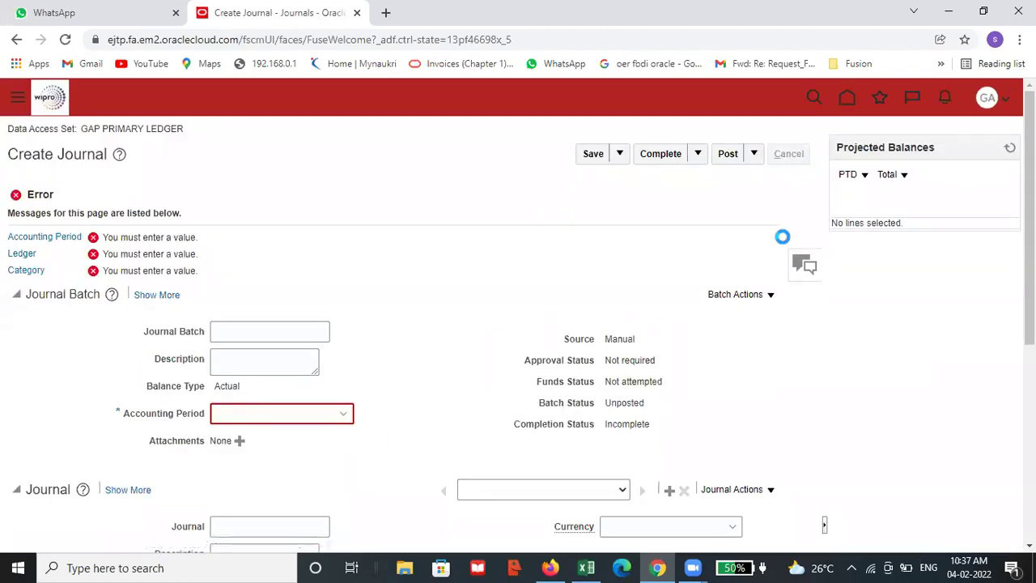
pyautogui.click(841, 99)
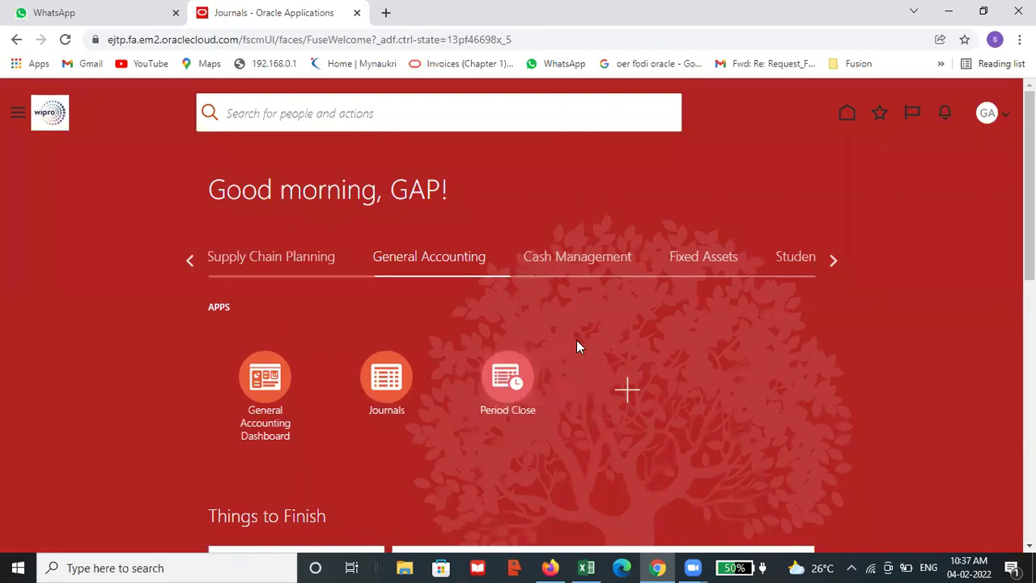
# - Open the Period Close work area and review the close and translation status of GAP PRIMARY LEDGER
pyautogui.click(492, 385)
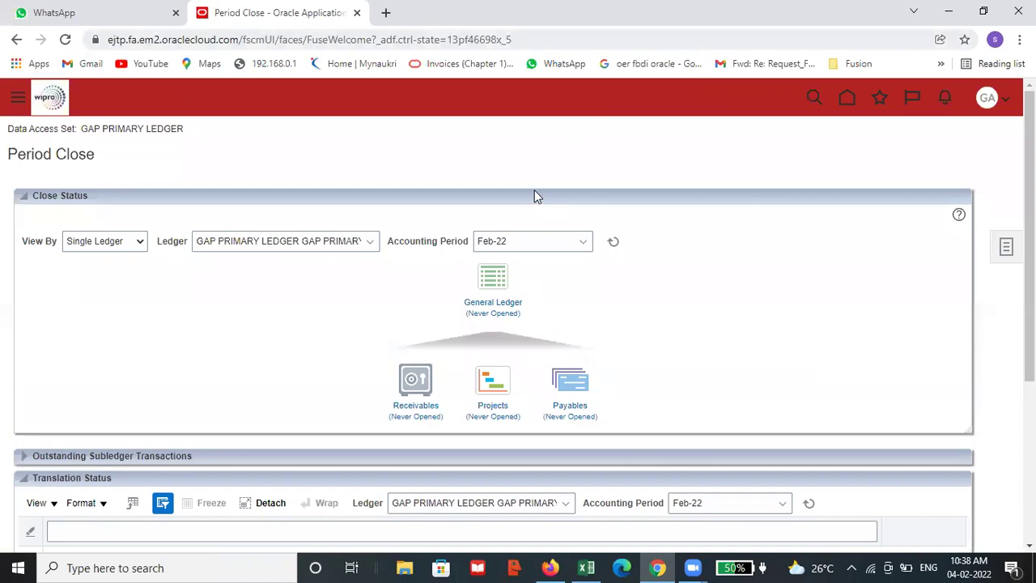
pyautogui.scroll(-3, 760, 283)
pyautogui.scroll(2, 763, 245)
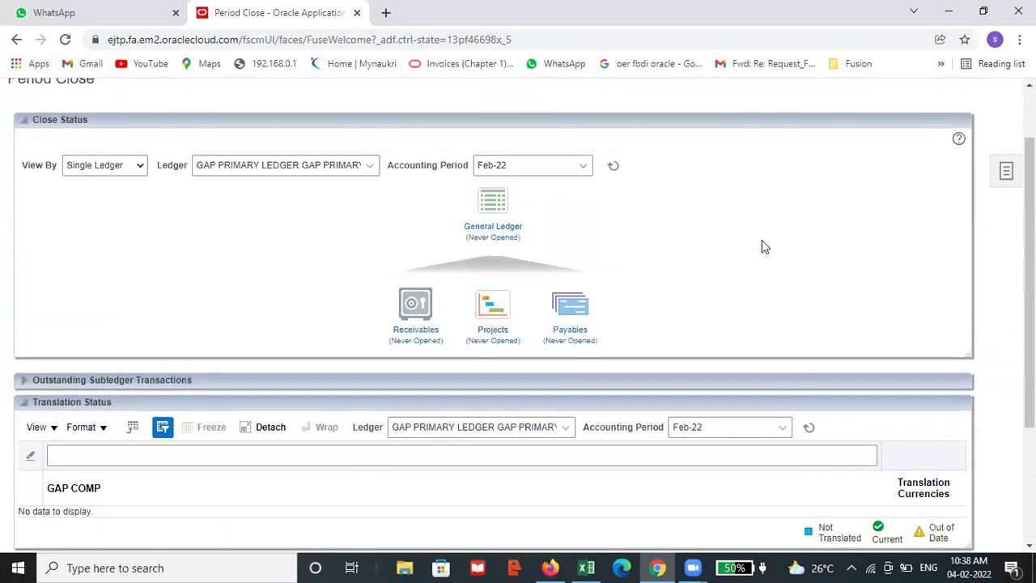
pyautogui.scroll(1, 762, 247)
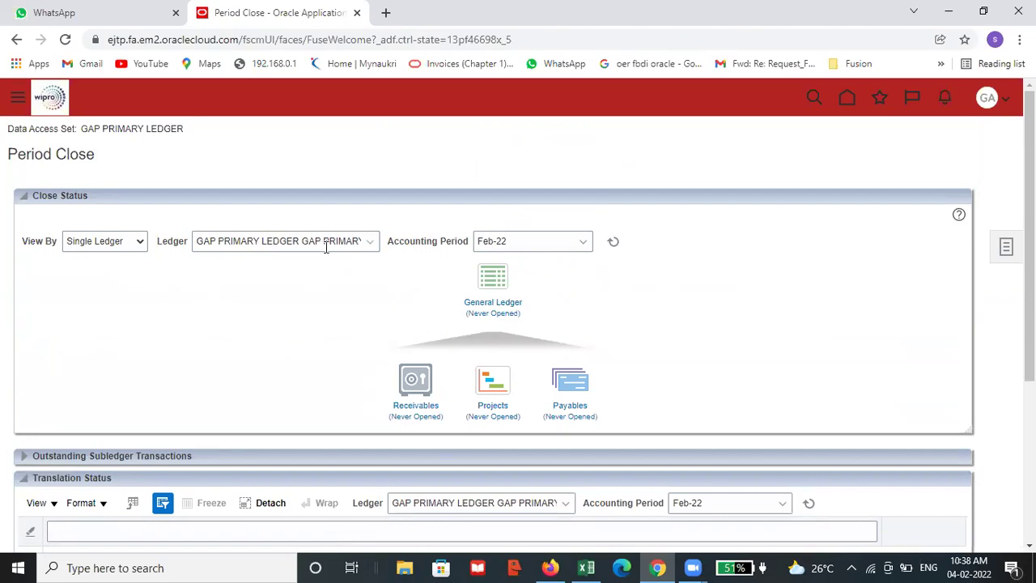
pyautogui.scroll(-1, 387, 264)
pyautogui.scroll(-2, 387, 265)
pyautogui.scroll(2, 267, 277)
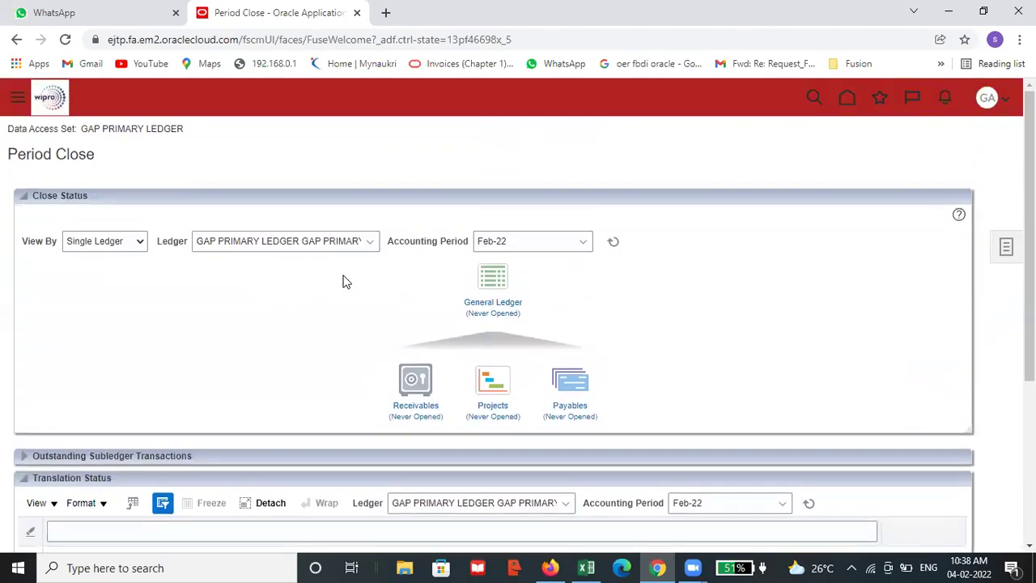
# - Open Jan-22 as the first General Ledger period for GAP PRIMARY LEDGER, confirm it and refresh the period statuses
pyautogui.click(501, 310)
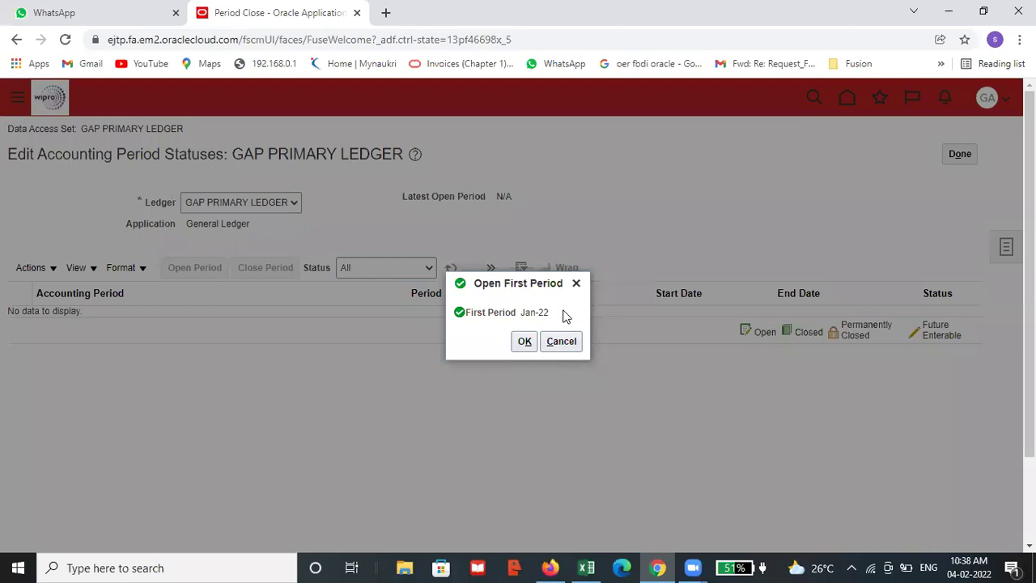
pyautogui.click(524, 342)
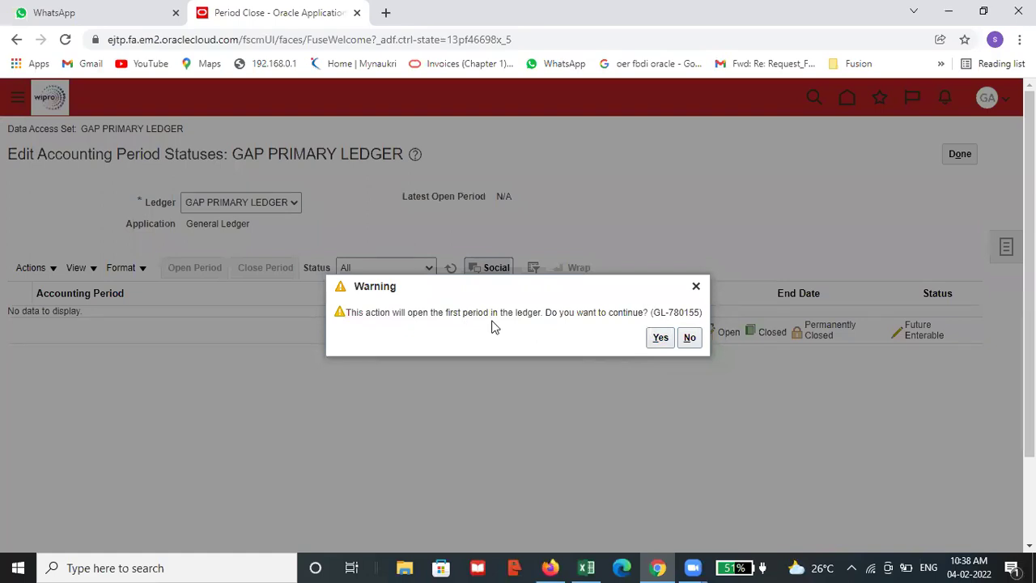
pyautogui.click(660, 338)
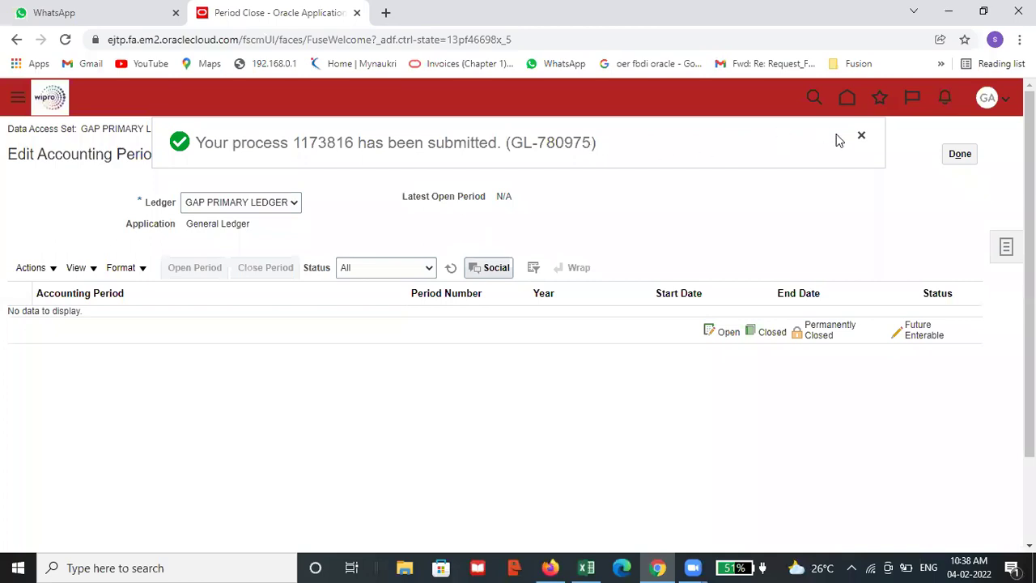
pyautogui.click(861, 136)
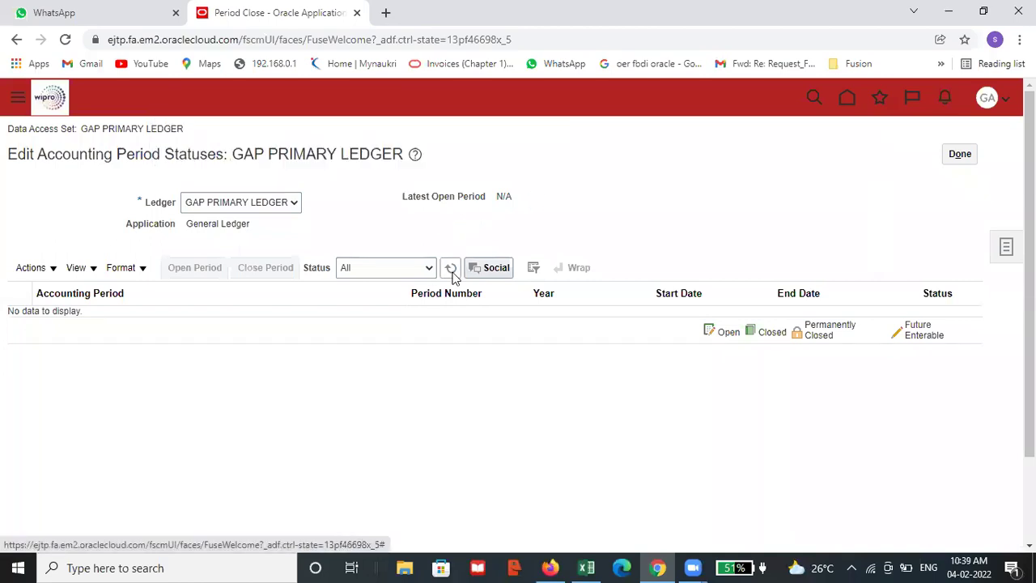
pyautogui.click(452, 272)
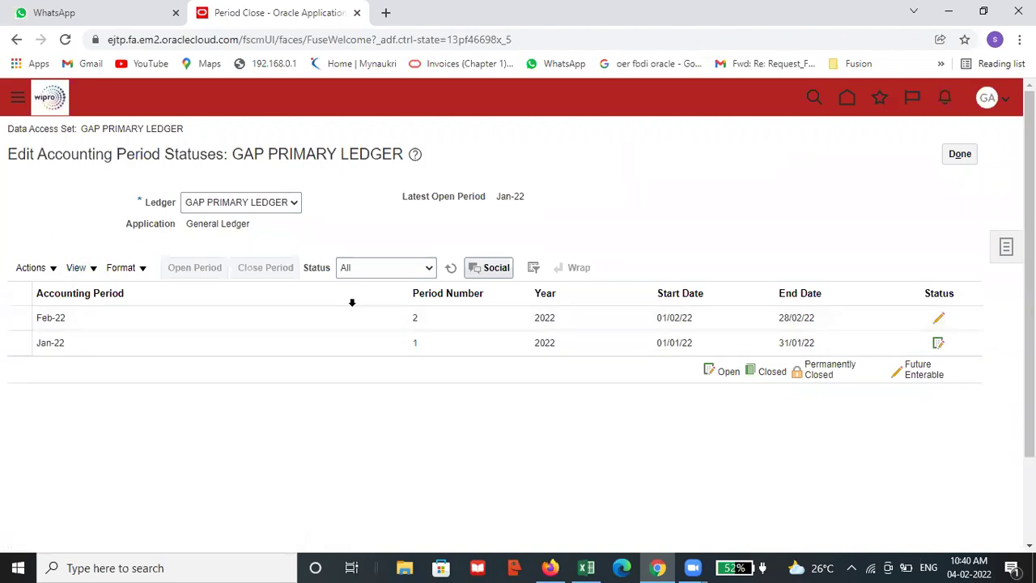
# - Open the General Ledger periods of GAP PRIMARY LEDGER up to target period Apr-22, including the earlier never-opened periods
pyautogui.click(55, 272)
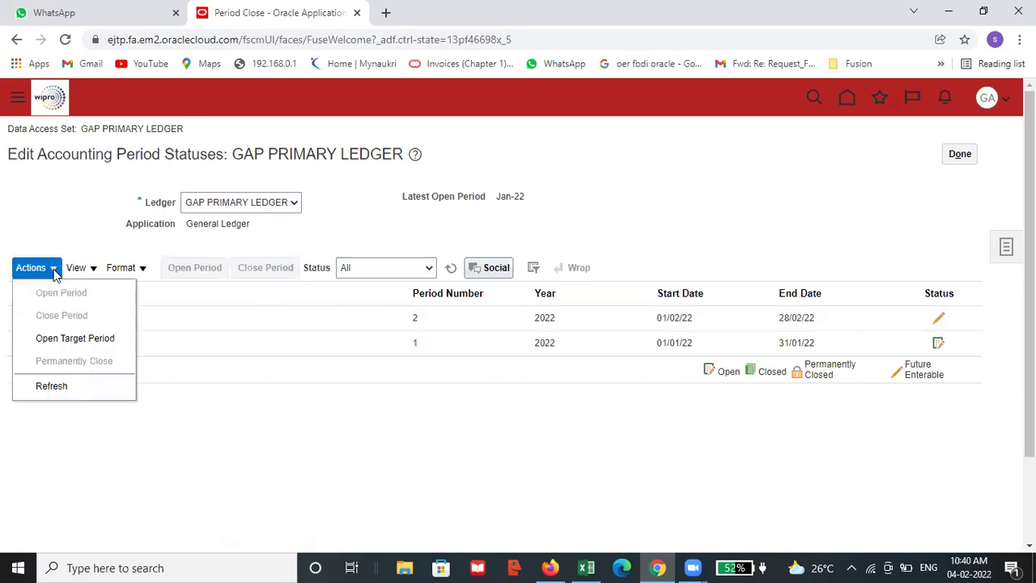
pyautogui.click(64, 340)
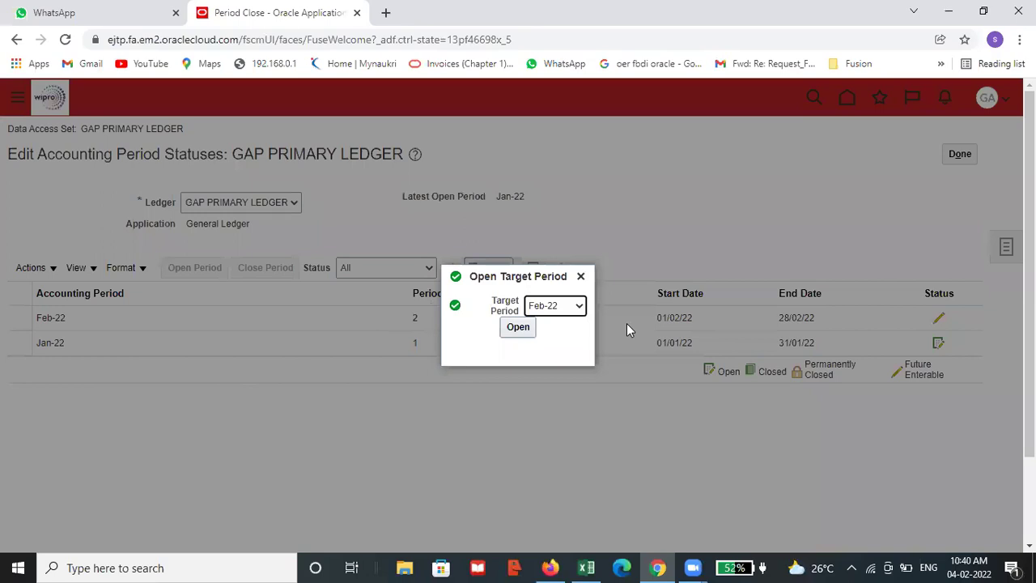
pyautogui.click(579, 306)
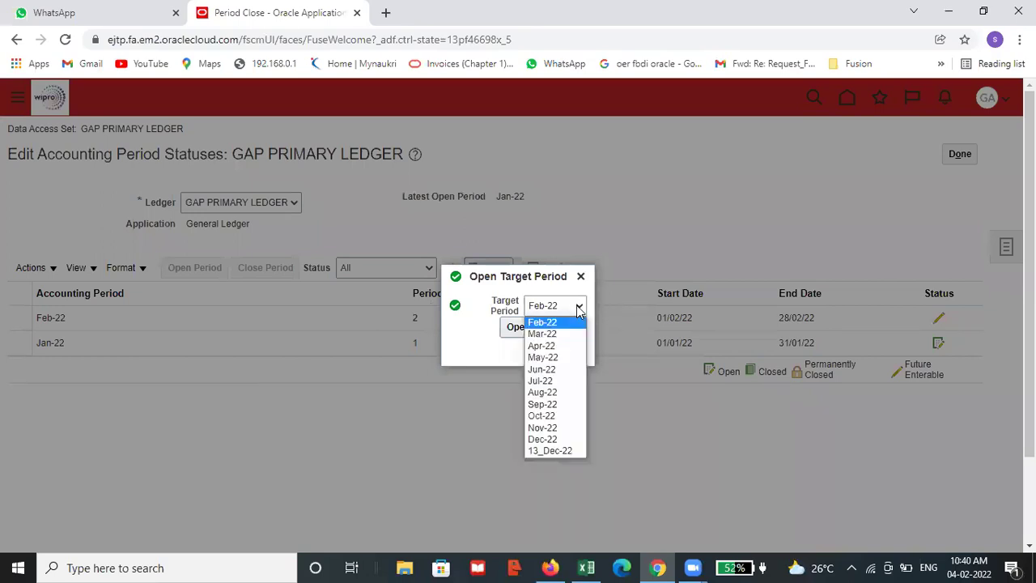
pyautogui.click(556, 350)
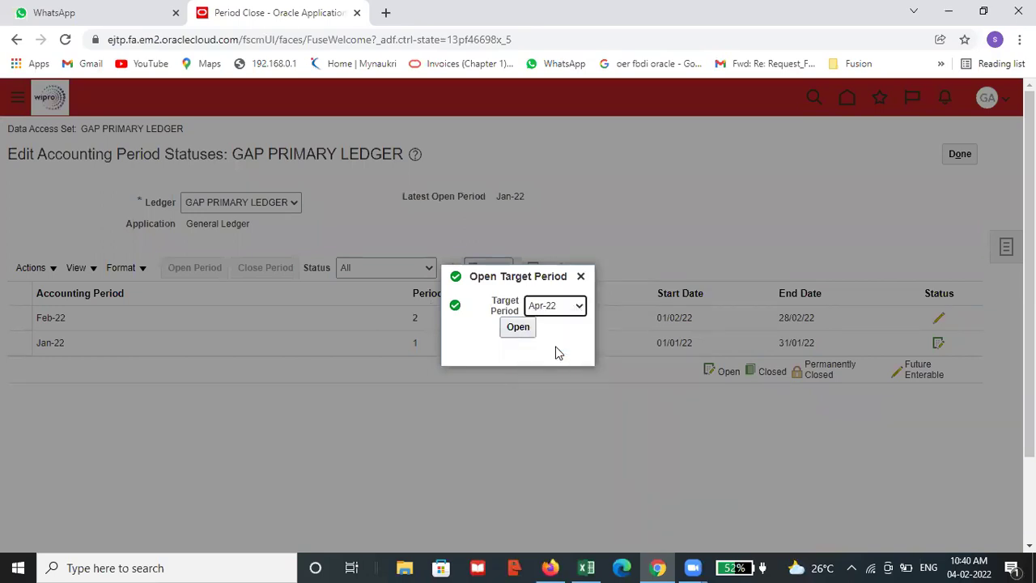
pyautogui.click(519, 327)
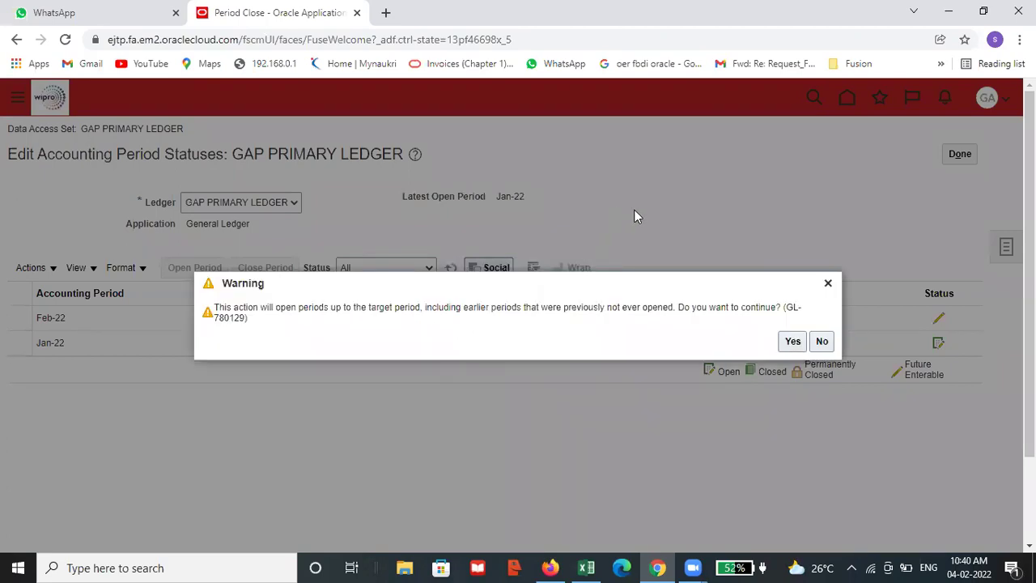
pyautogui.click(792, 342)
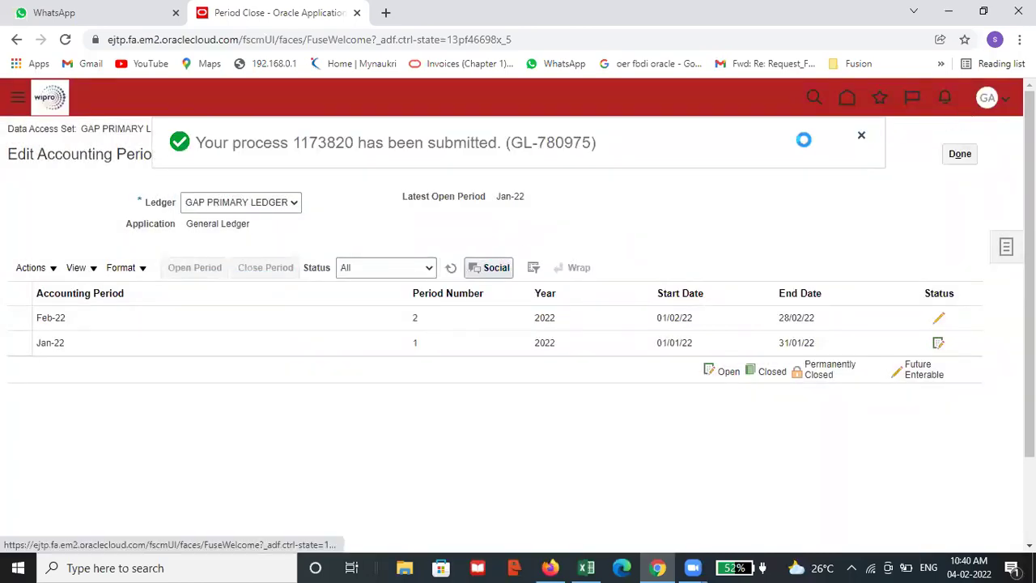
# - Refresh the accounting period statuses until the newly opened periods are listed, and finish editing them
pyautogui.click(449, 271)
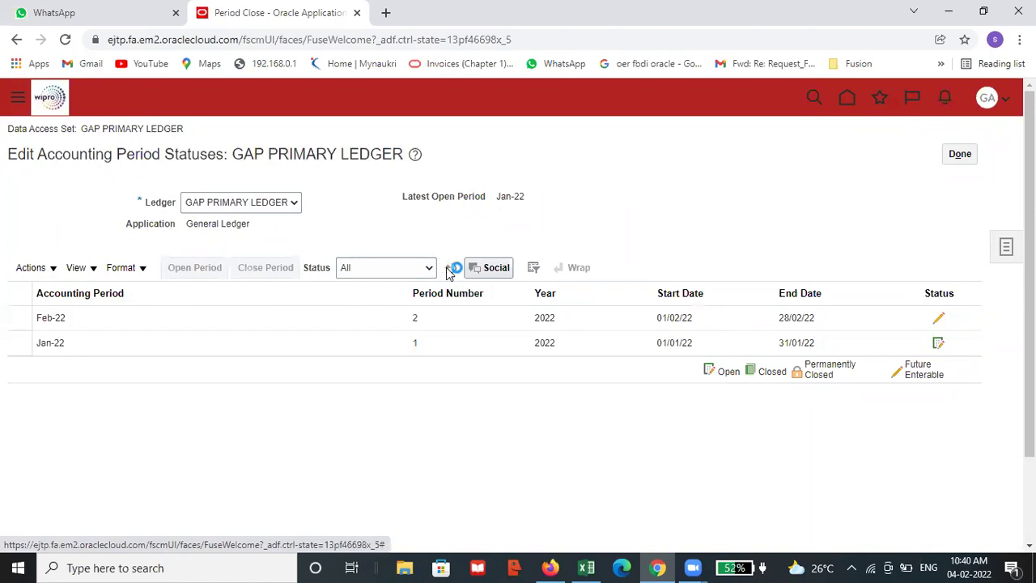
pyautogui.click(449, 268)
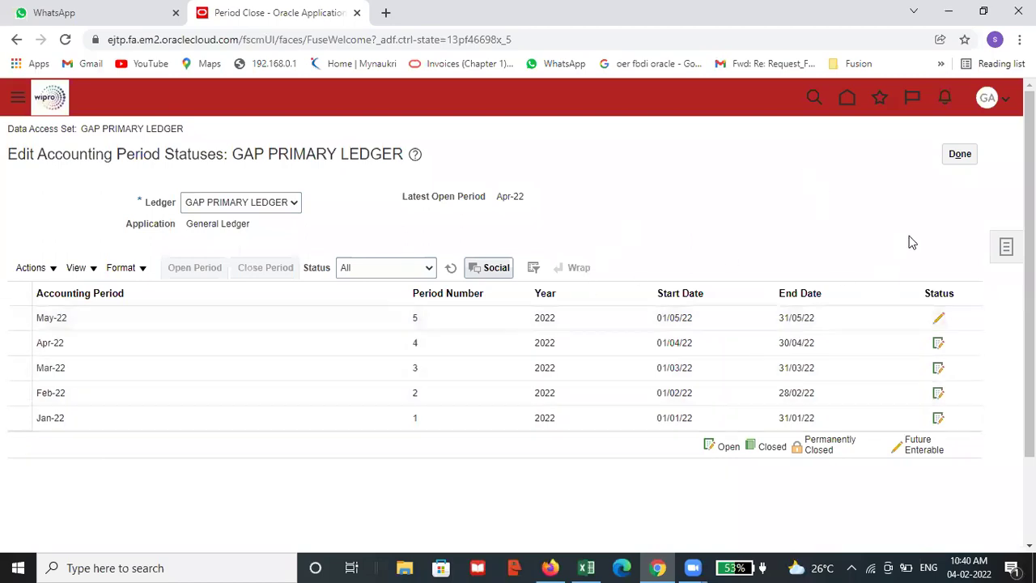
pyautogui.click(960, 156)
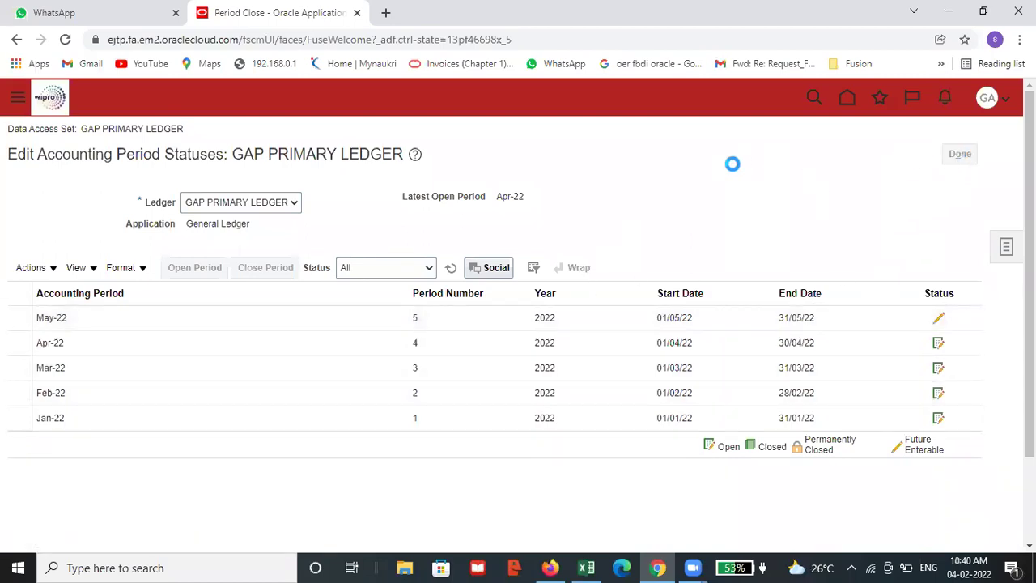